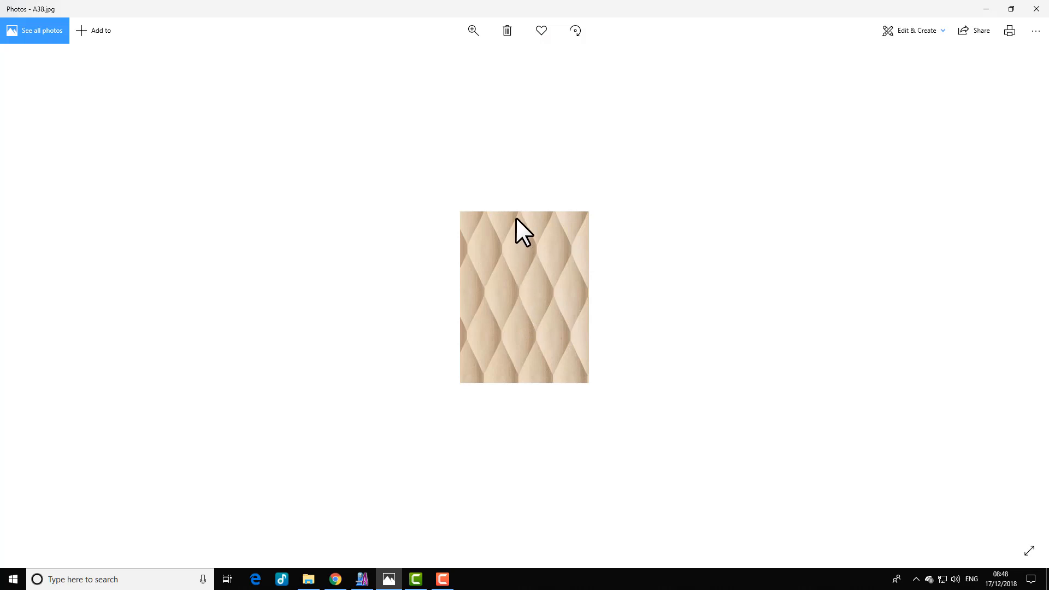
Examine the carved-panel photos A36 to A38, enlarge A38, and put the photo viewer away
key(Left)
key(Left)
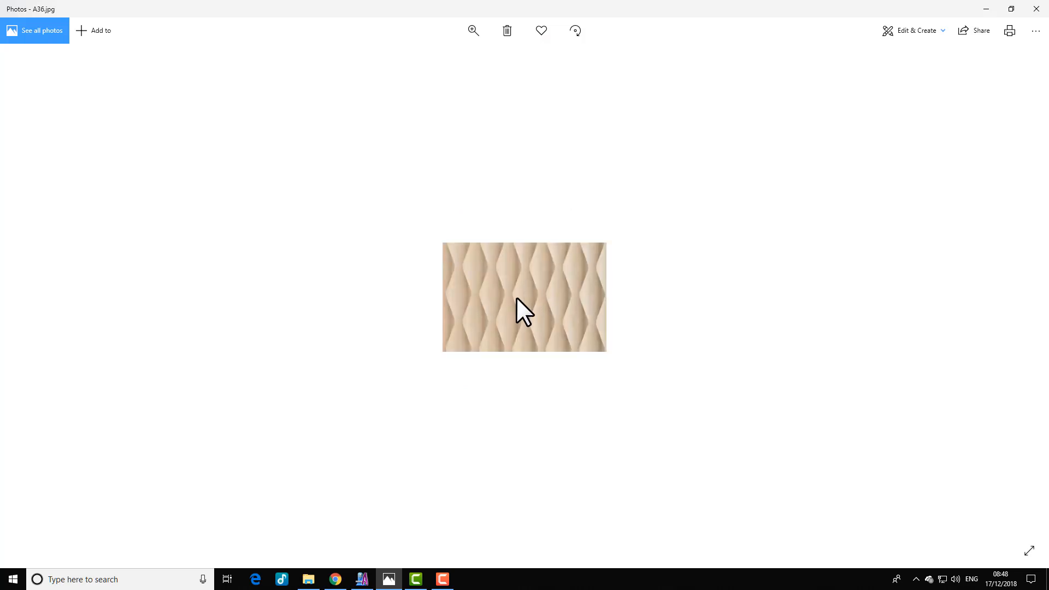
key(Right)
key(Right)
double_click(516, 273)
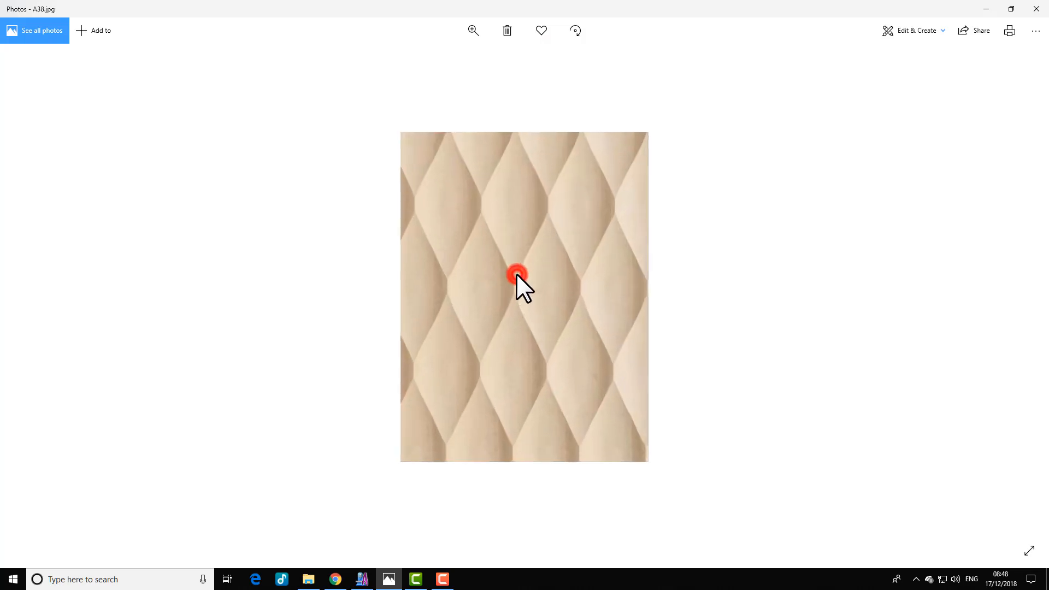
click(982, 9)
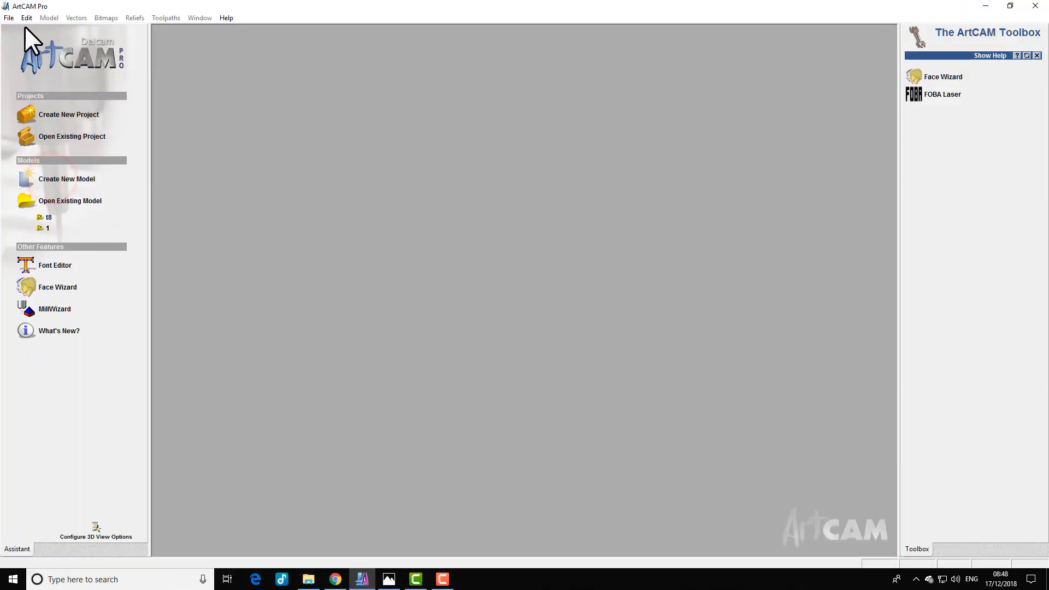
Open image A38 as a new ArtCAM model 314 mm high and 236 mm wide, and maximize its 2D view
click(8, 17)
click(34, 44)
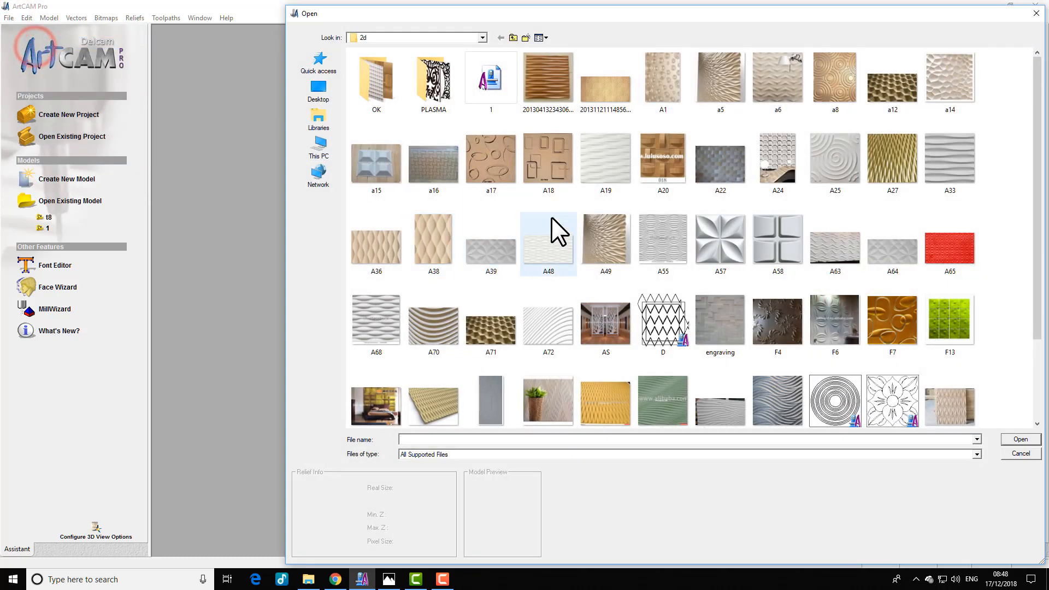
click(431, 243)
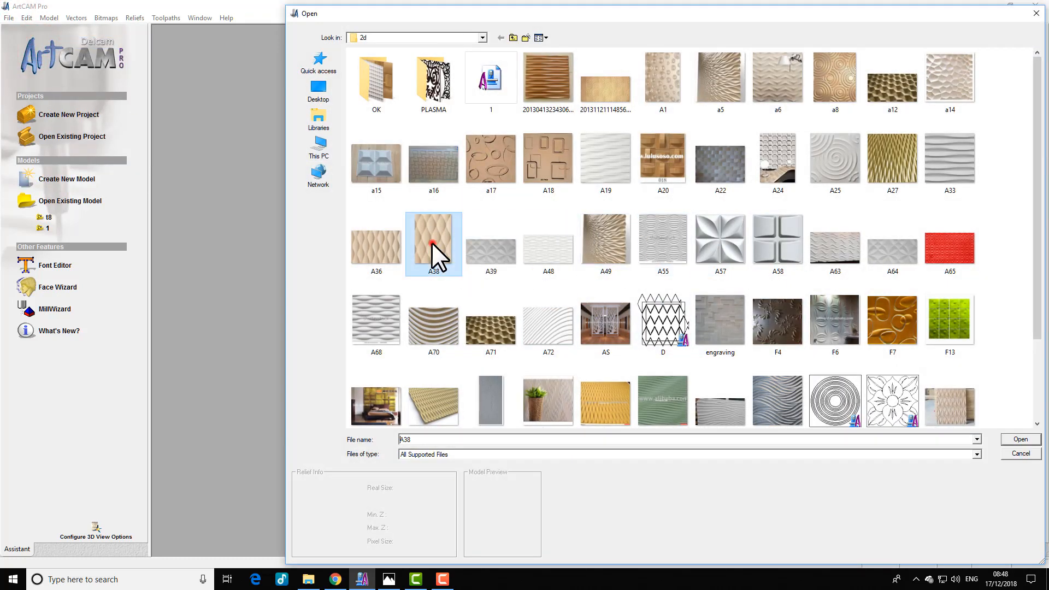
click(1022, 438)
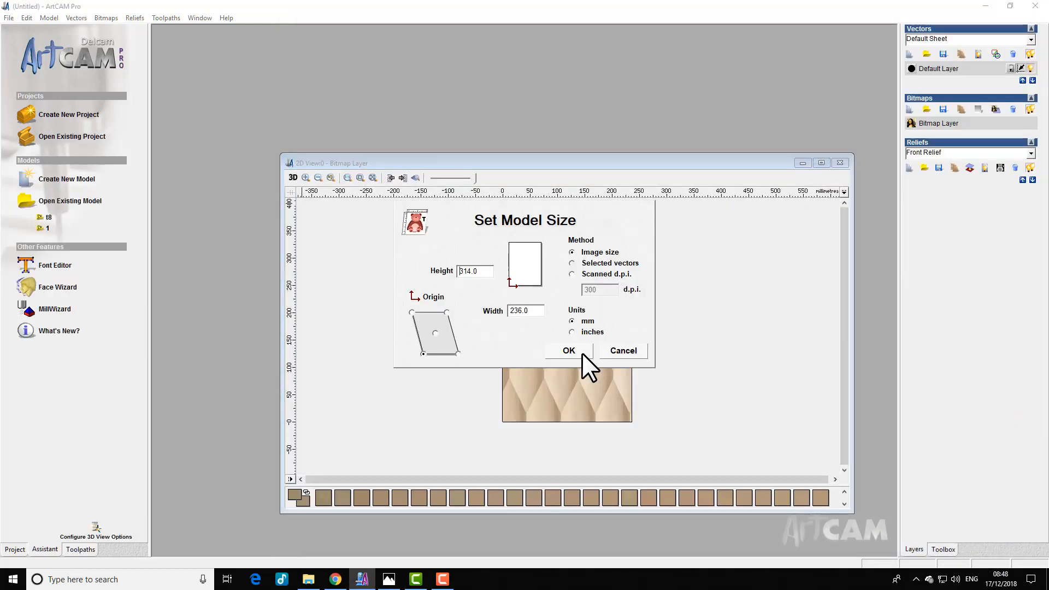
click(581, 350)
click(817, 164)
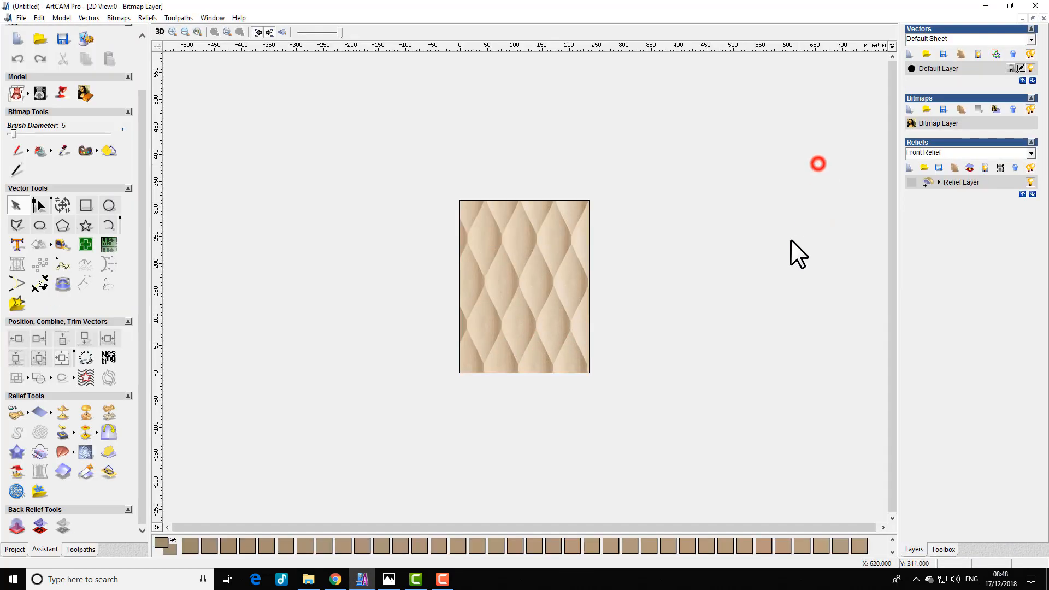
Draw an open two-segment polyline, about 32.5 by 142 mm, along the left edge of a full diamond near the image centre
scroll(551, 340, up, 1)
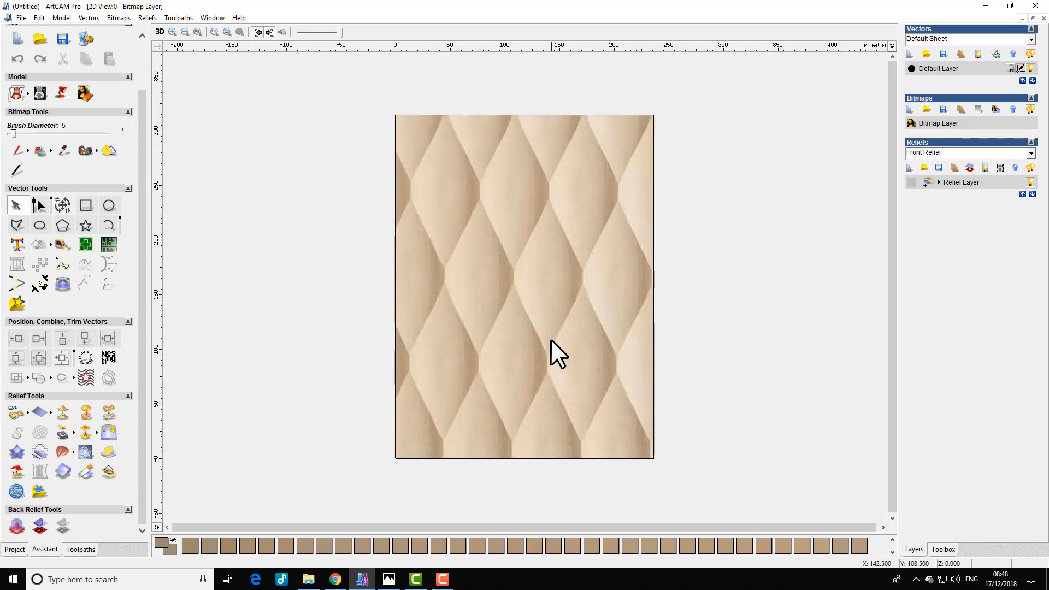
scroll(578, 325, up, 1)
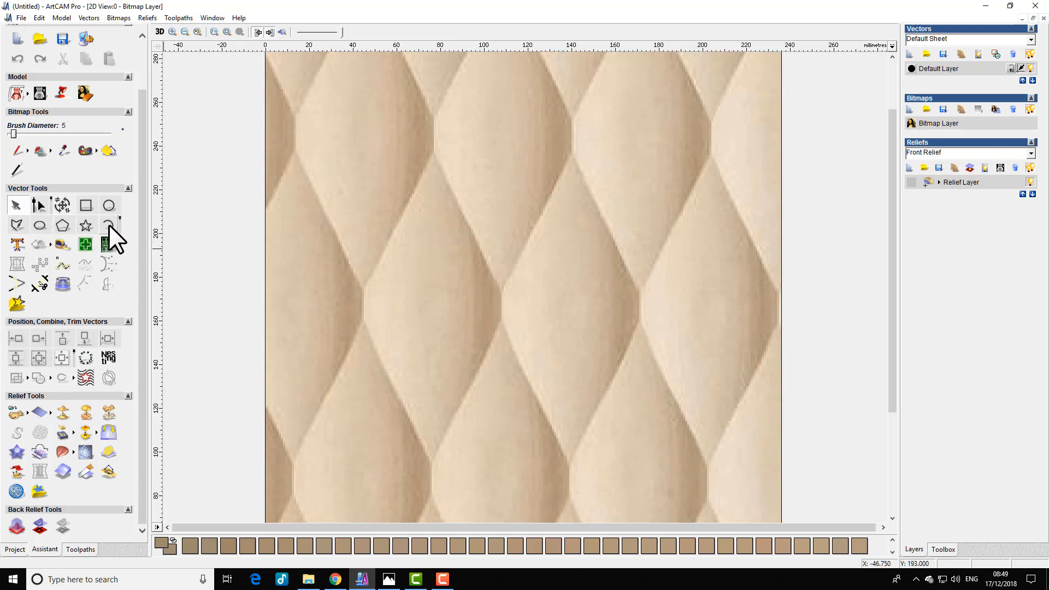
key(ctrl+z)
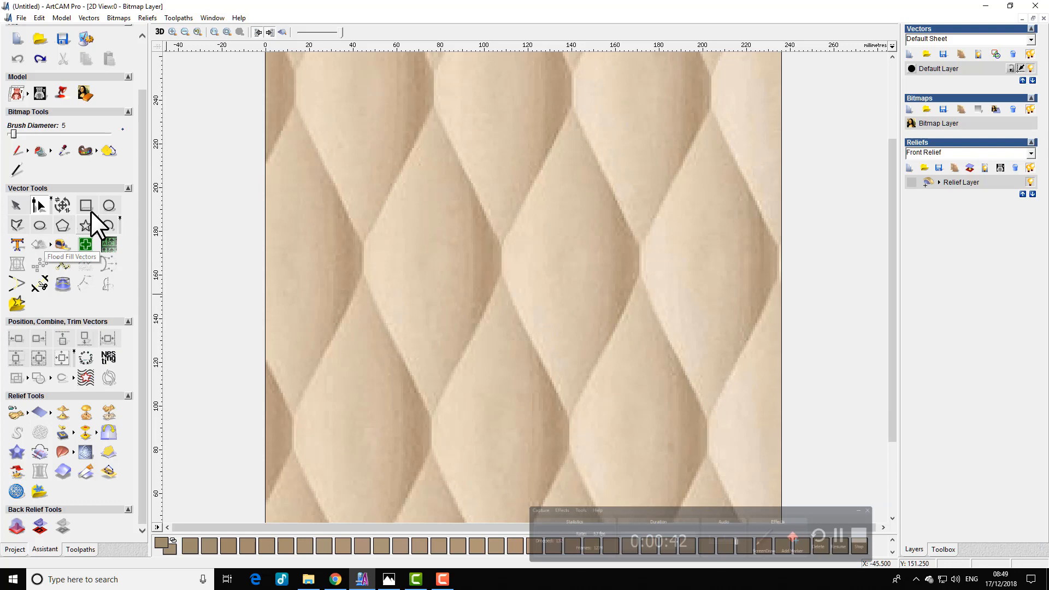
click(17, 222)
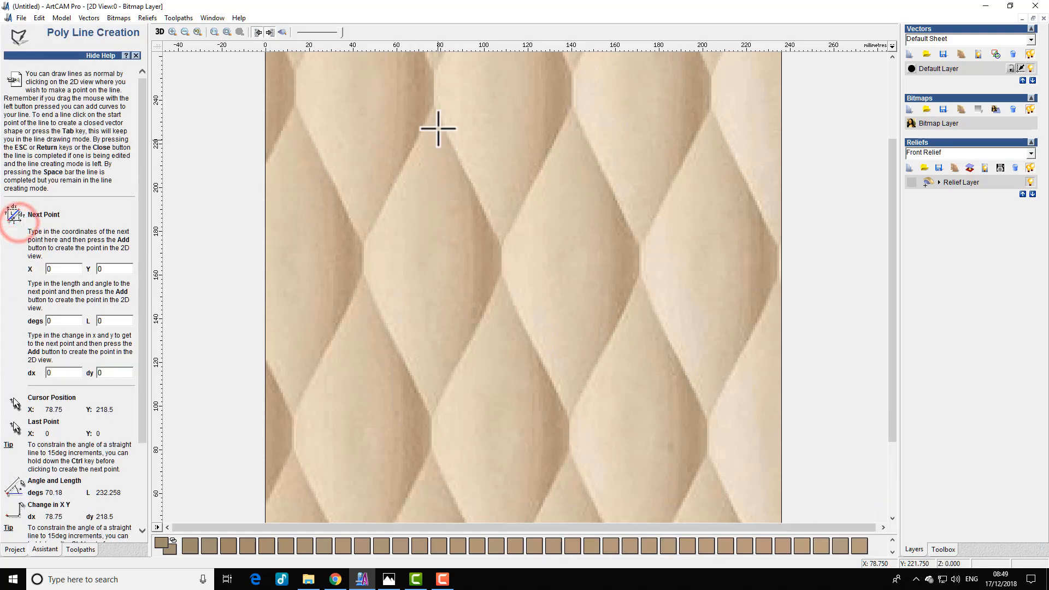
click(432, 103)
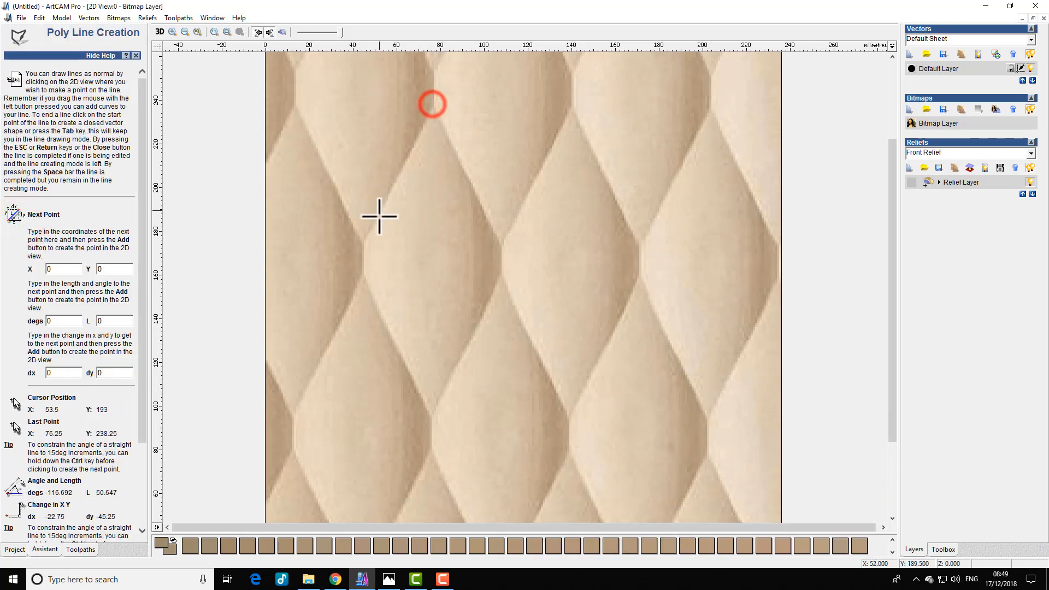
click(362, 260)
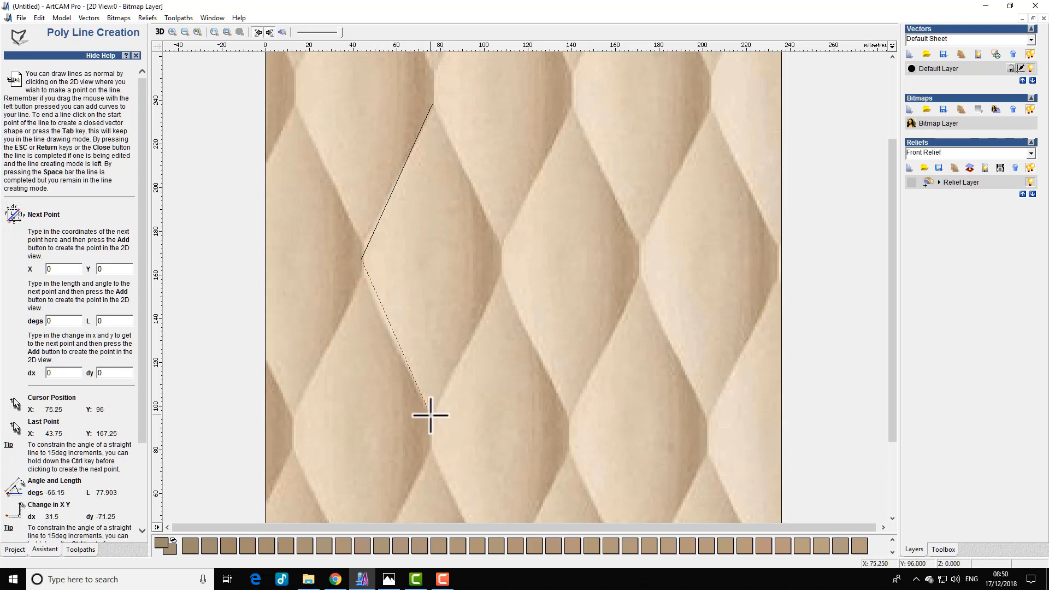
right_click(445, 379)
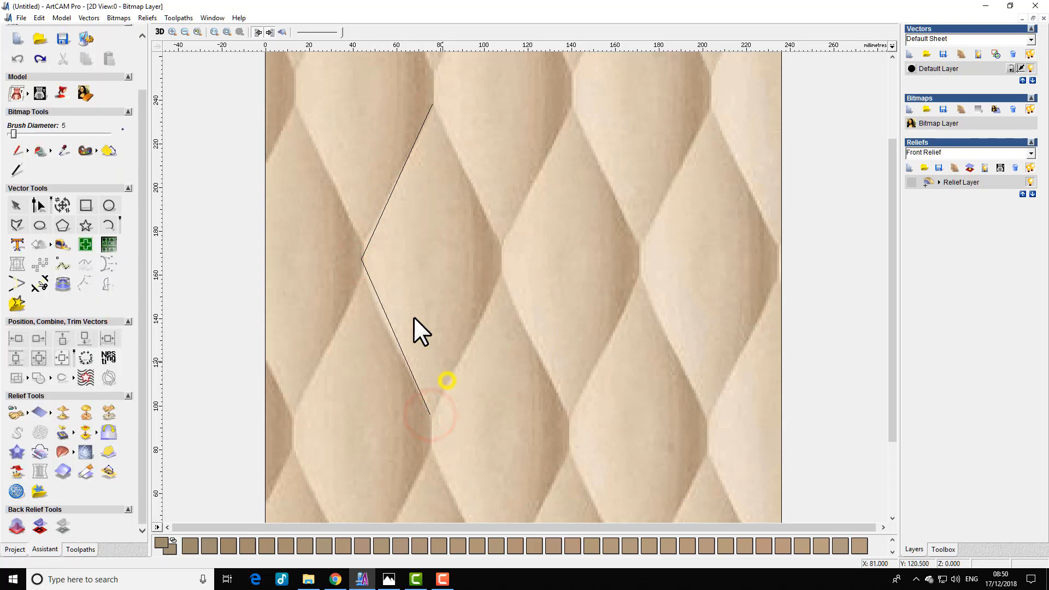
Convert the middle node of the traced polyline to a smooth point
click(369, 280)
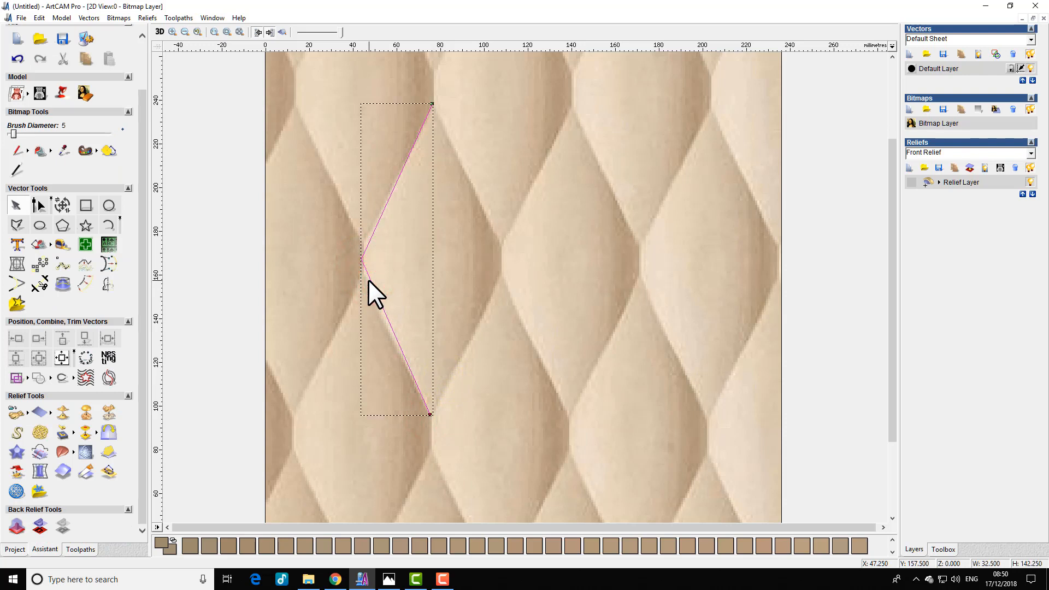
click(368, 280)
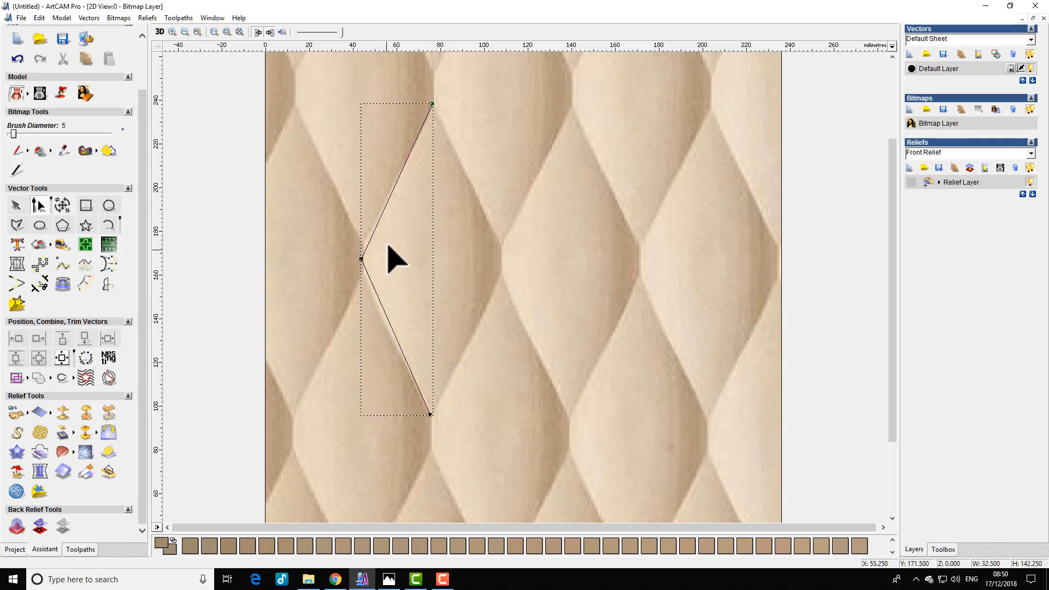
right_click(361, 259)
click(389, 329)
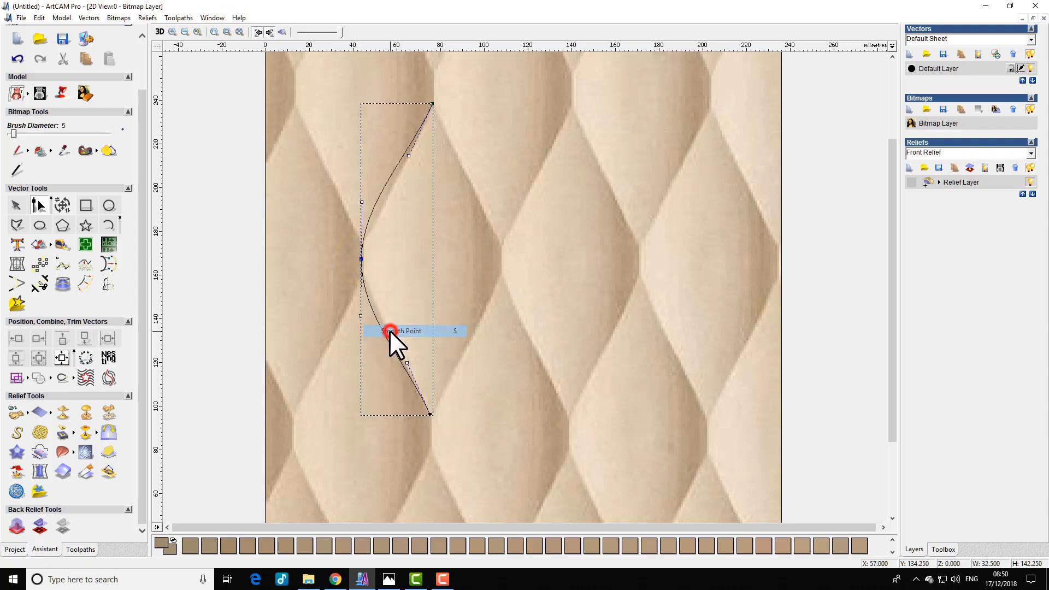
Shorten the upper and lower control handles of the curve's middle node to fit the diamond's edge
scroll(403, 227, up, 2)
scroll(448, 192, down, 2)
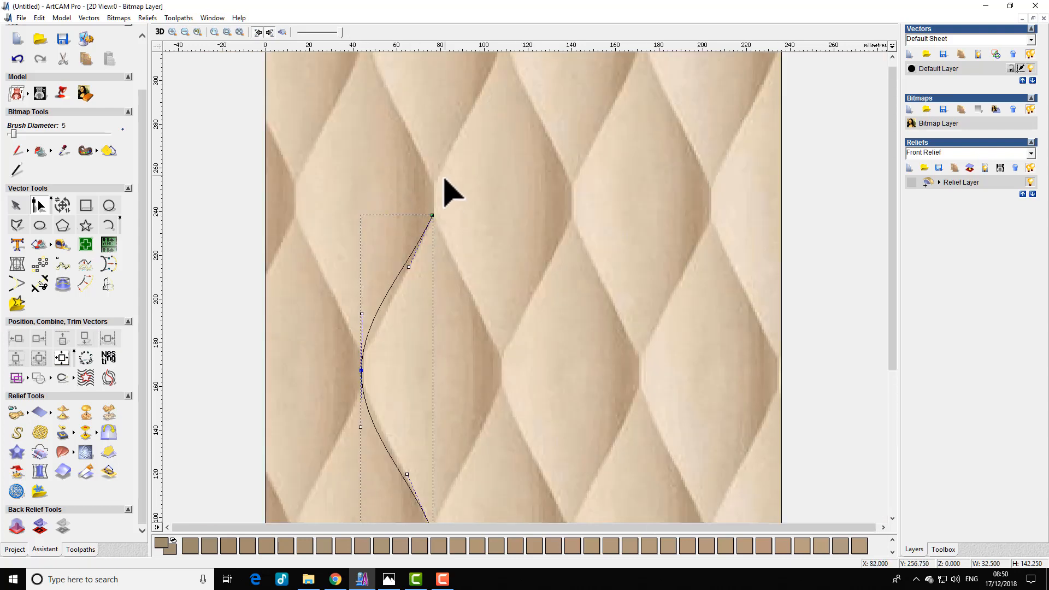
scroll(412, 352, down, 1)
scroll(491, 356, up, 1)
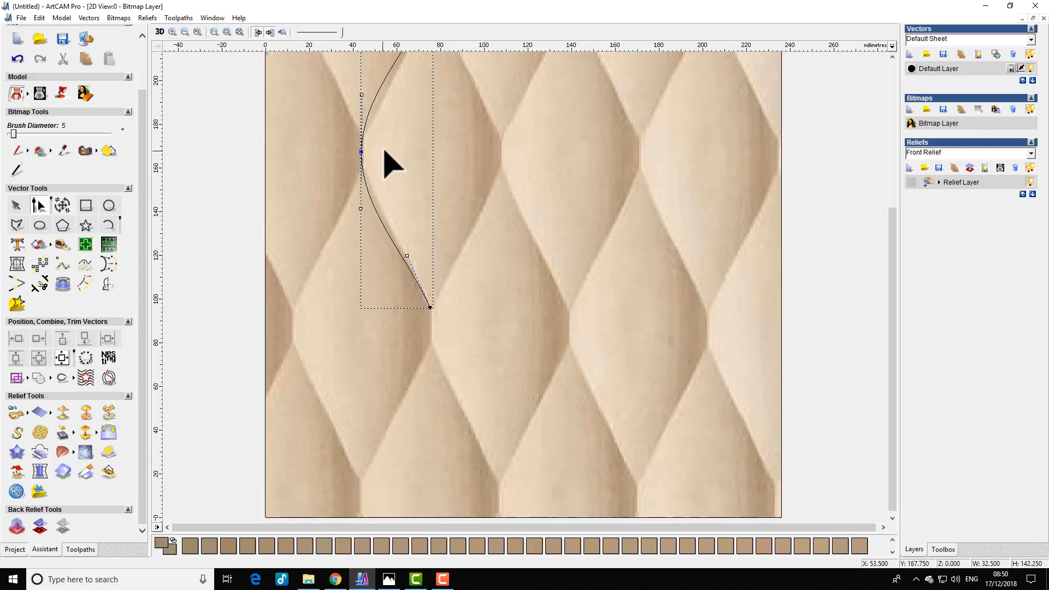
scroll(374, 150, down, 2)
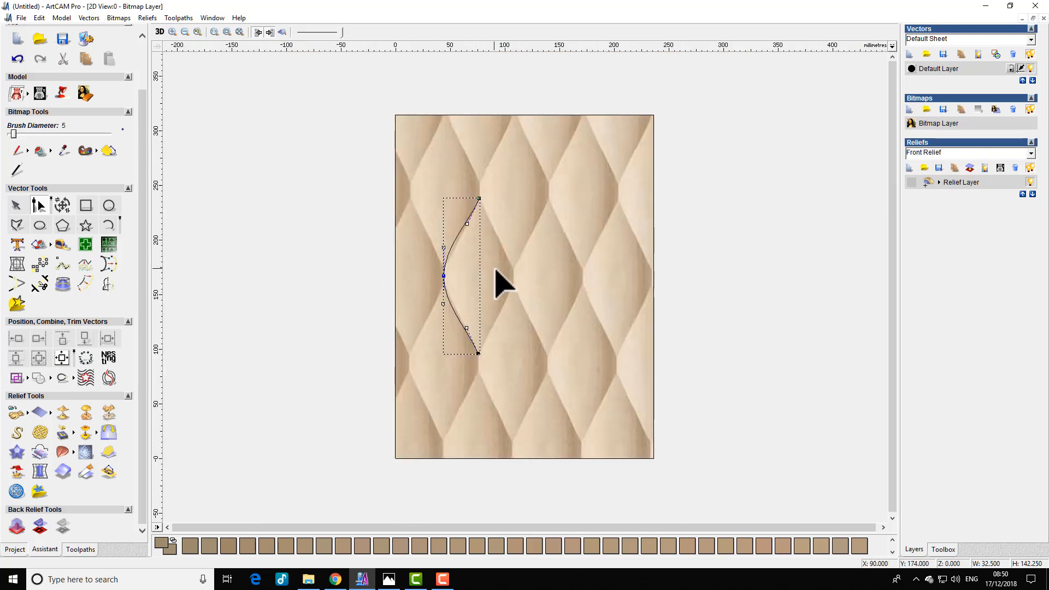
scroll(464, 283, up, 2)
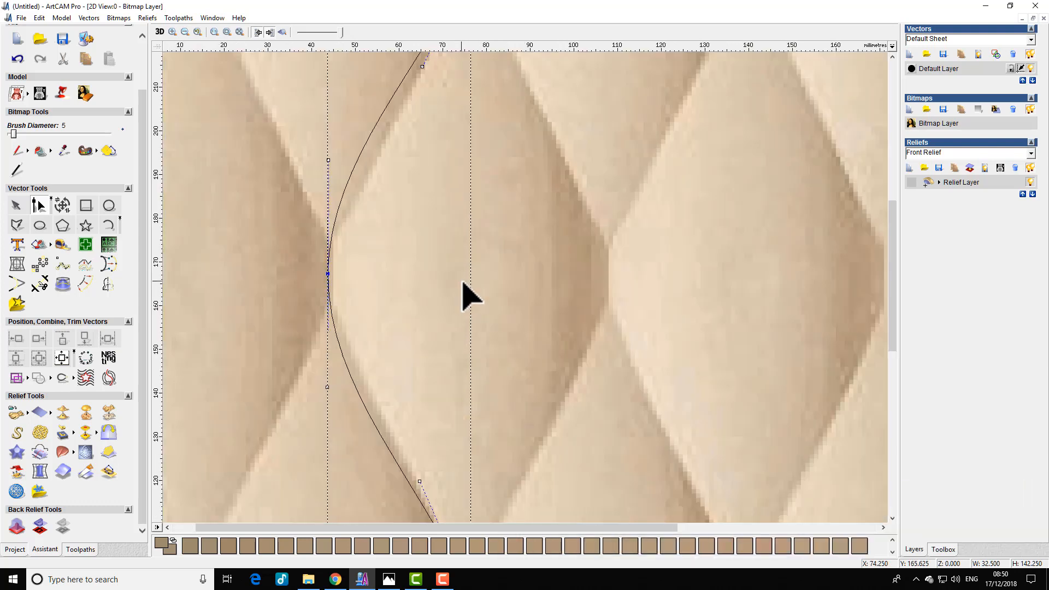
click(328, 160)
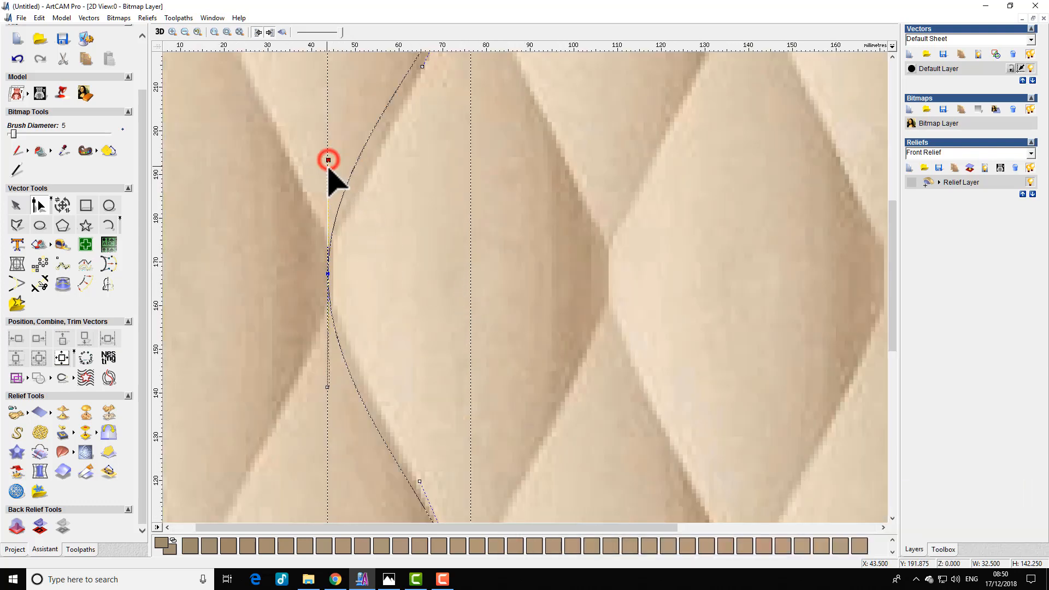
drag(328, 164, 325, 217)
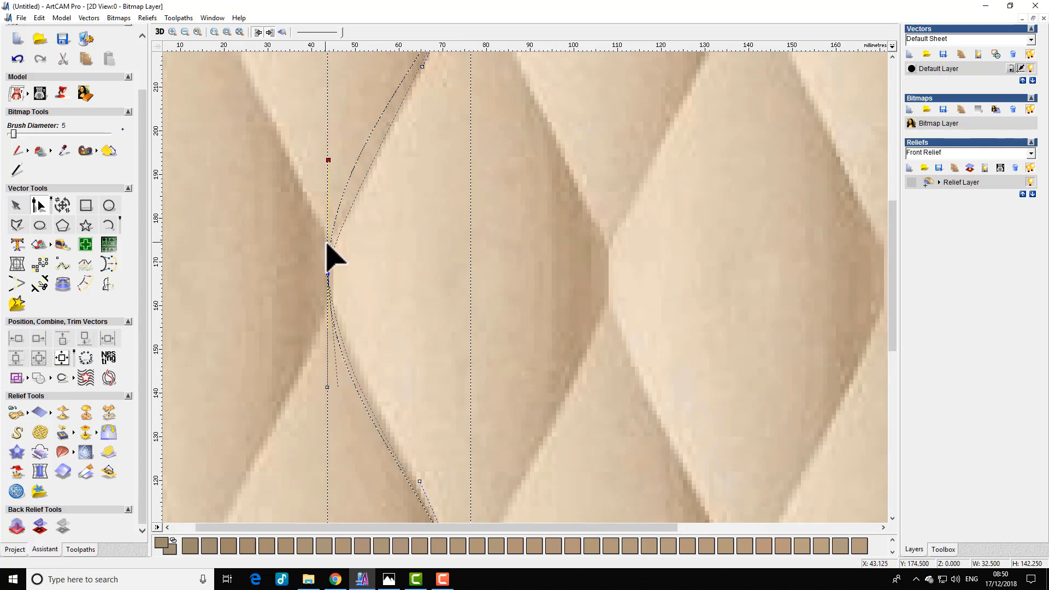
drag(326, 243, 328, 246)
scroll(375, 328, down, 2)
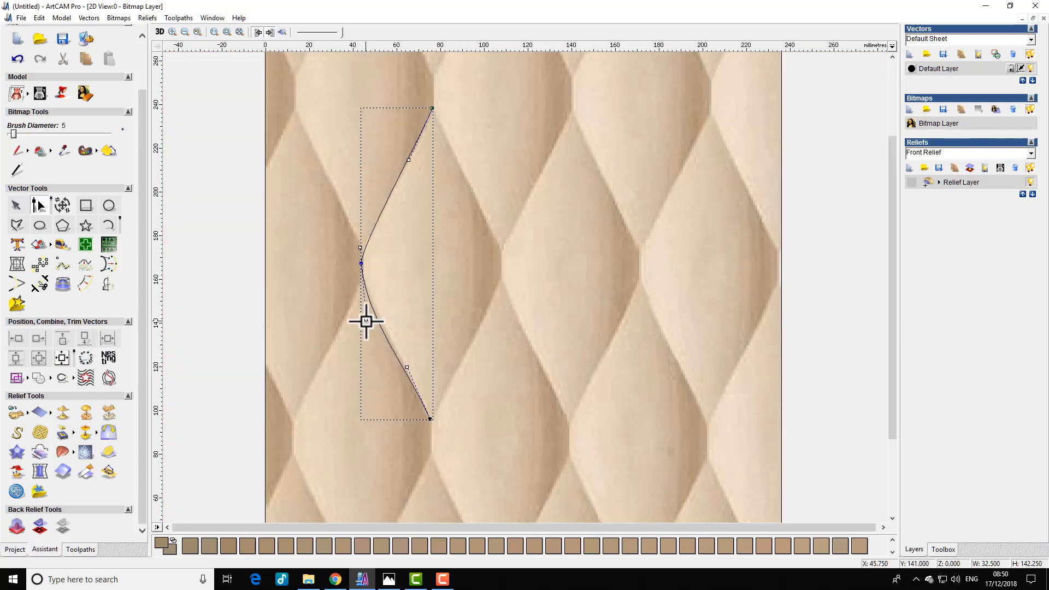
drag(366, 321, 366, 297)
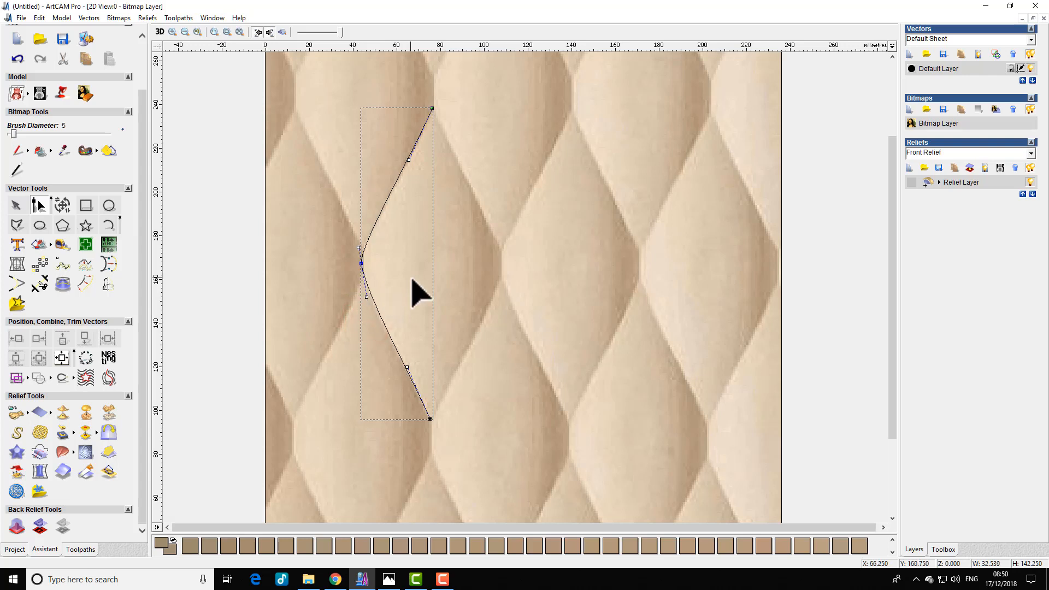
Fine-tune the middle node's two handles into near-vertical alignment, undo the accidental shift of the whole curve, and deselect it
scroll(400, 277, up, 1)
drag(358, 234, 362, 221)
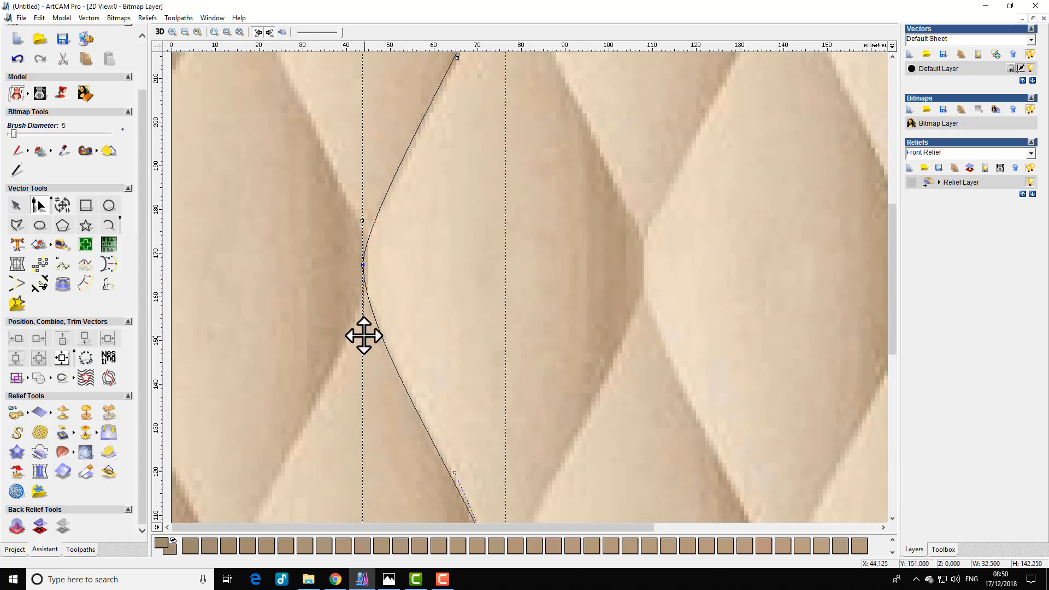
drag(363, 333, 362, 328)
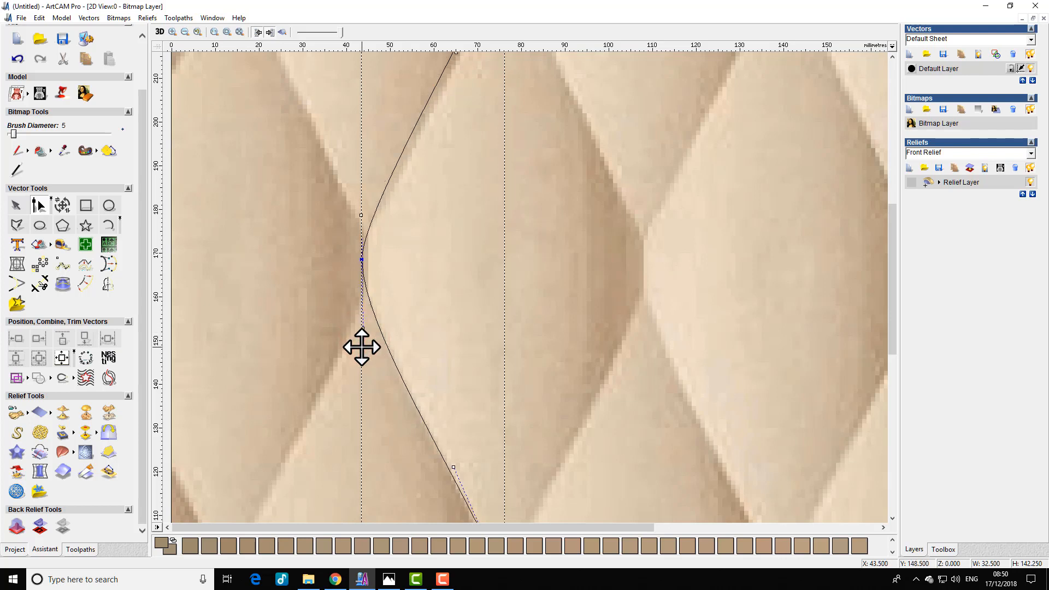
key(ctrl+z)
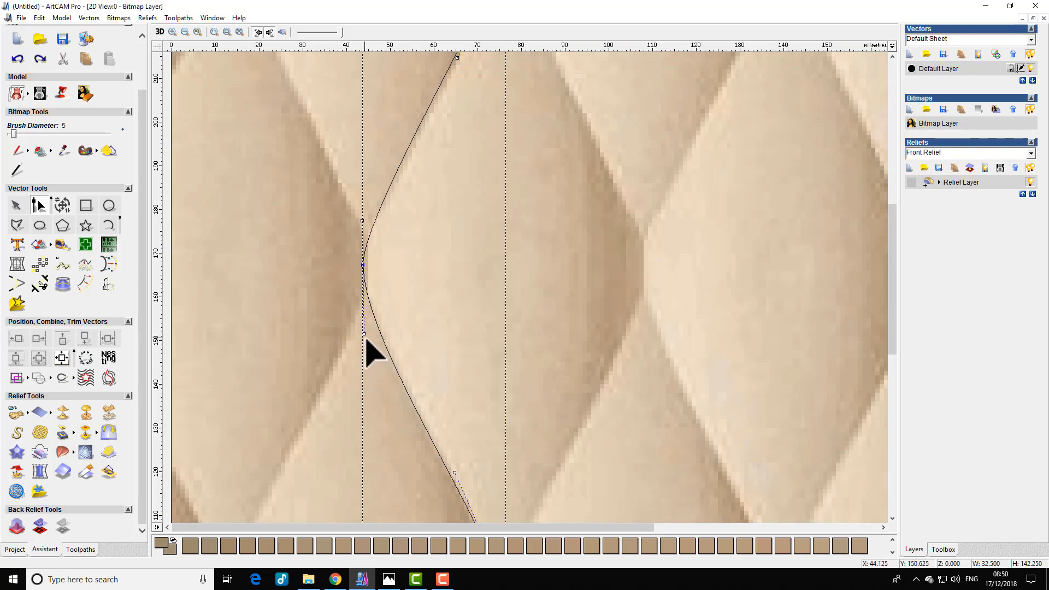
drag(363, 332, 362, 322)
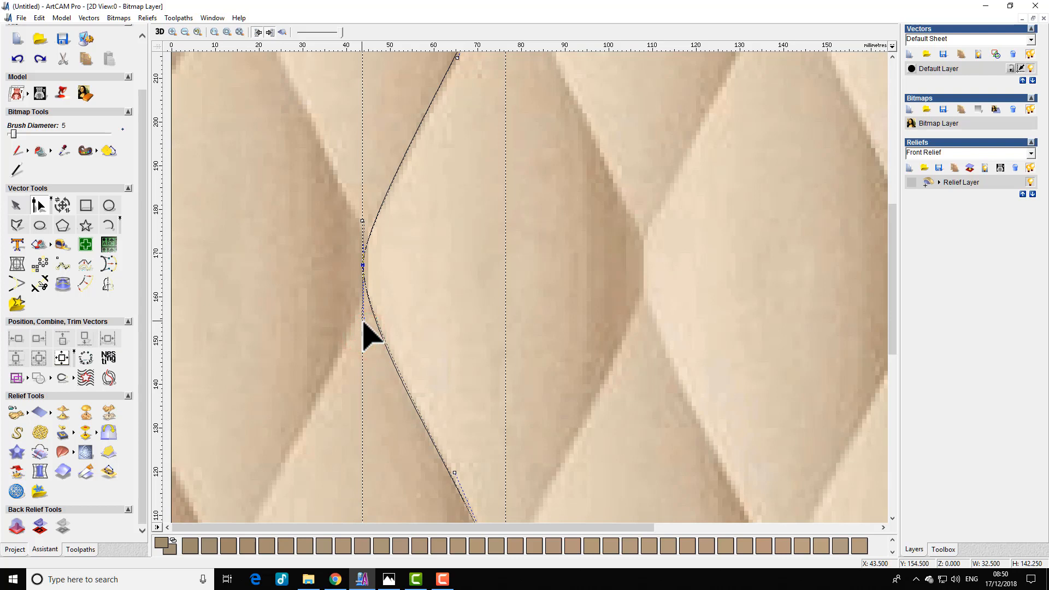
scroll(413, 304, down, 1)
click(418, 242)
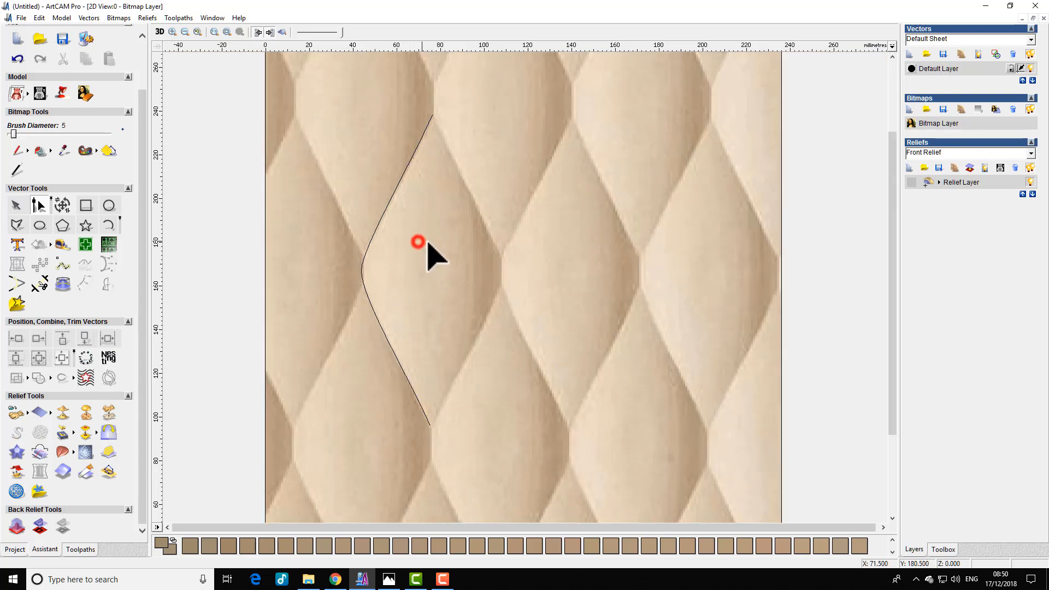
Mirror the traced curve horizontally to its right, keeping the original, to outline the full diamond, and deselect the vectors
click(363, 273)
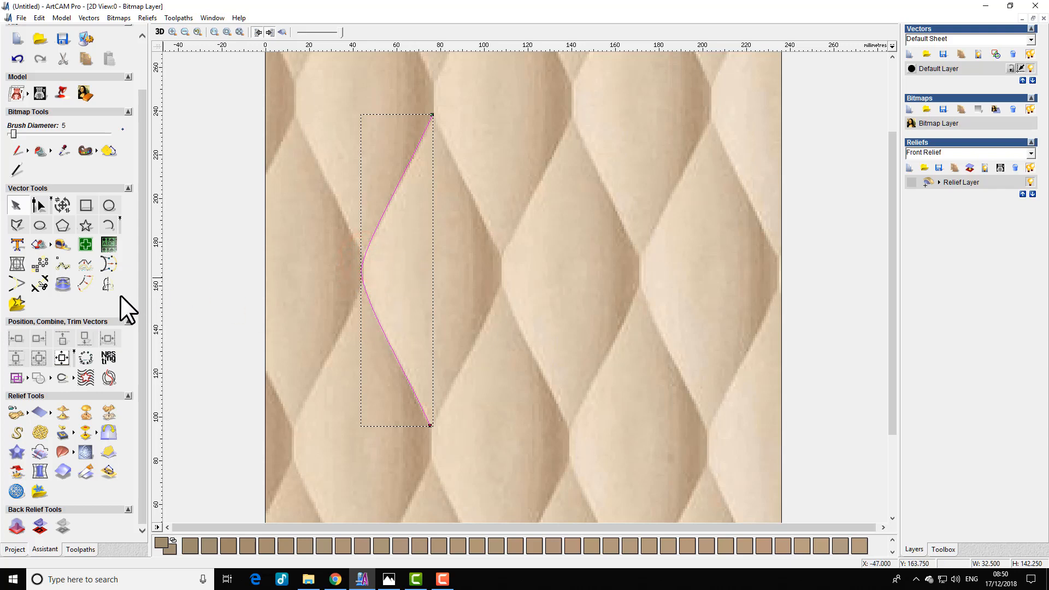
click(108, 285)
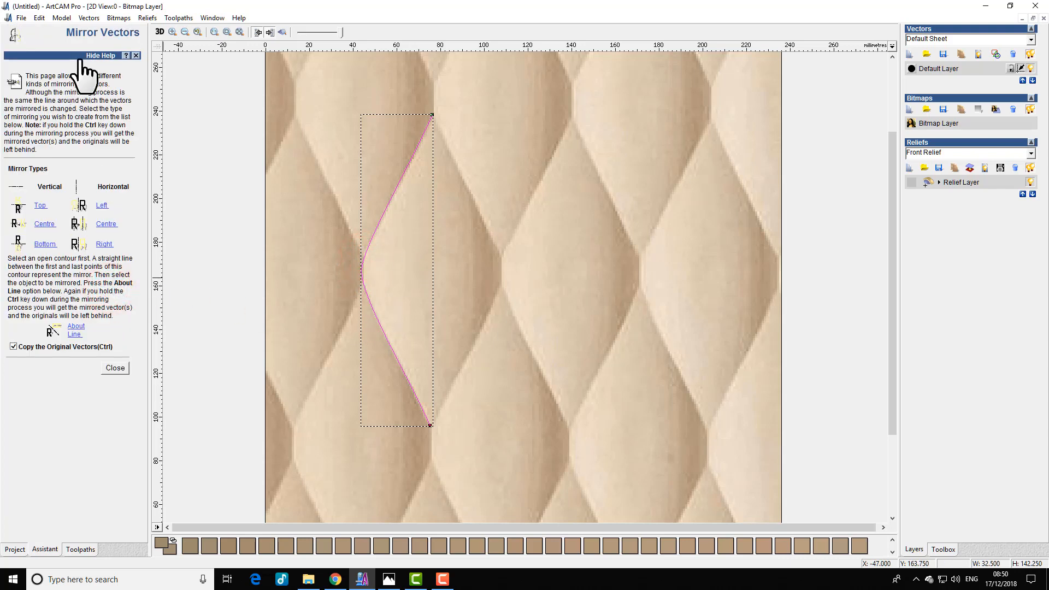
click(98, 56)
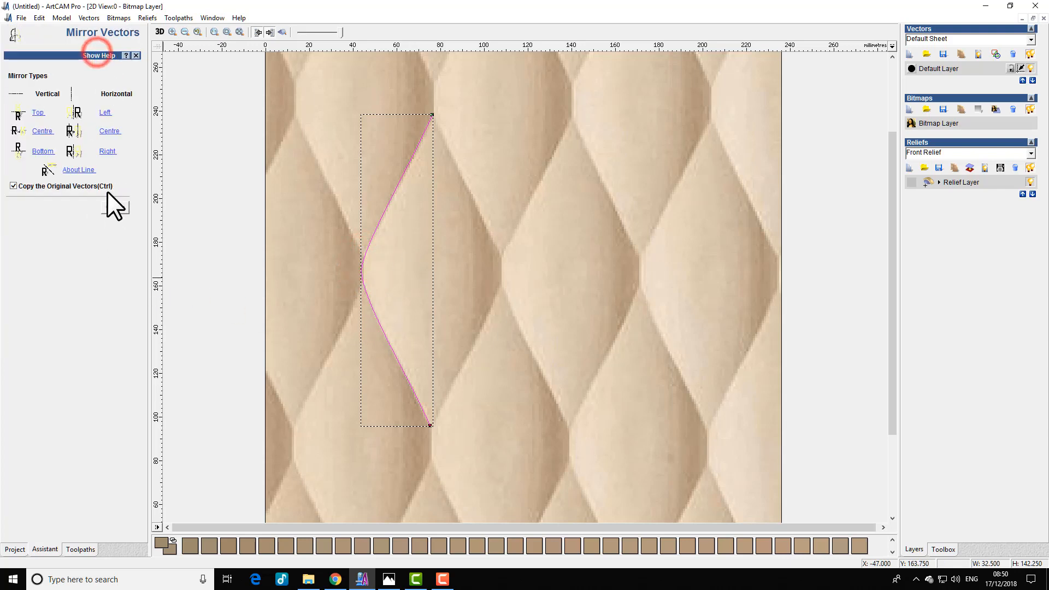
click(107, 153)
scroll(522, 315, up, 2)
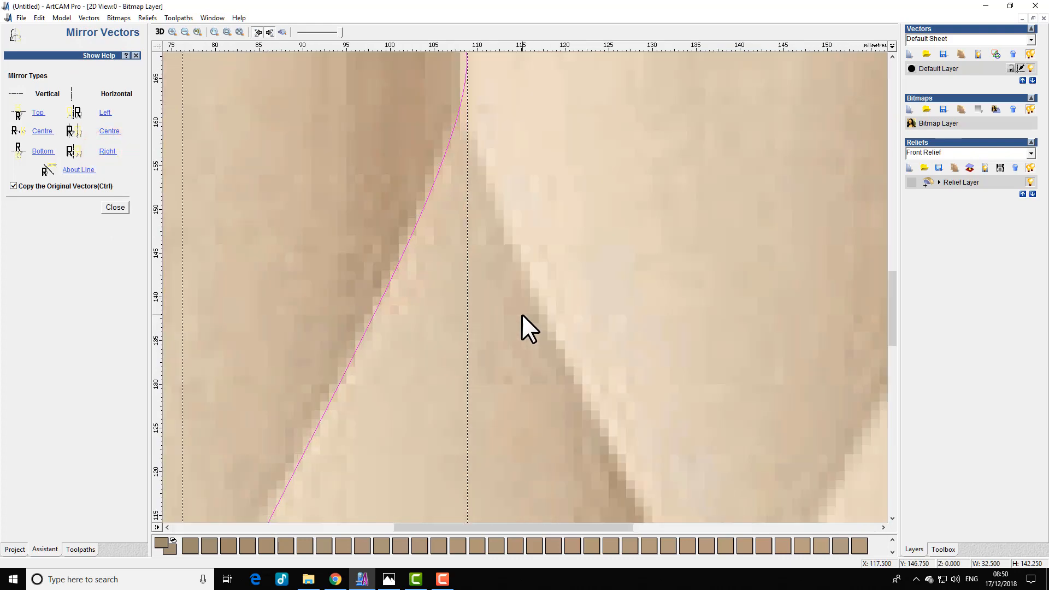
scroll(518, 316, down, 2)
click(444, 241)
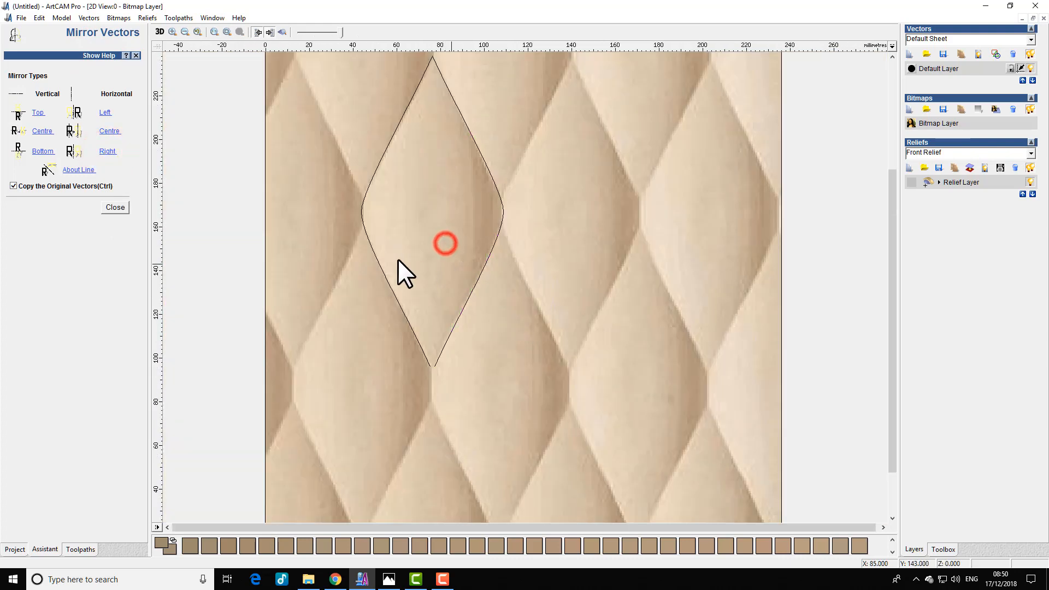
Draw a horizontal polyline 50 mm long across the upper part of the diamond cell beside the traced one
click(123, 210)
scroll(486, 288, down, 1)
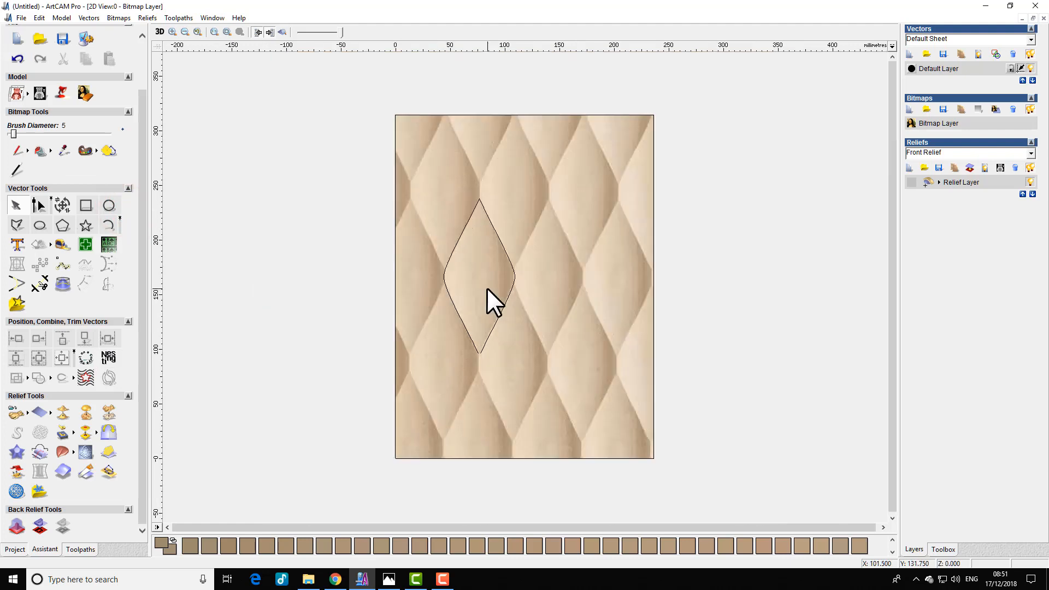
scroll(495, 282, up, 1)
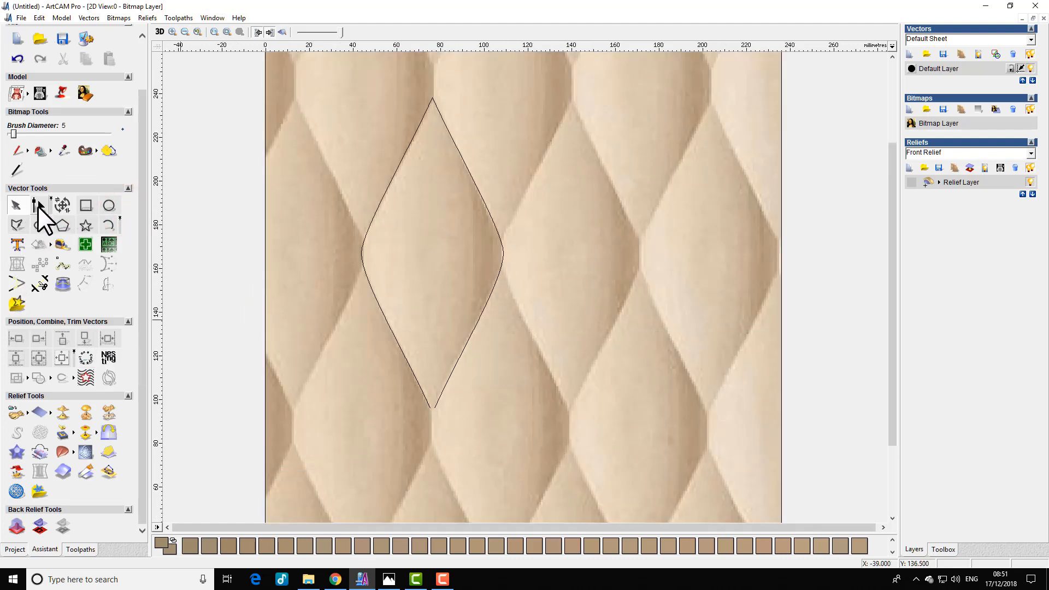
click(17, 225)
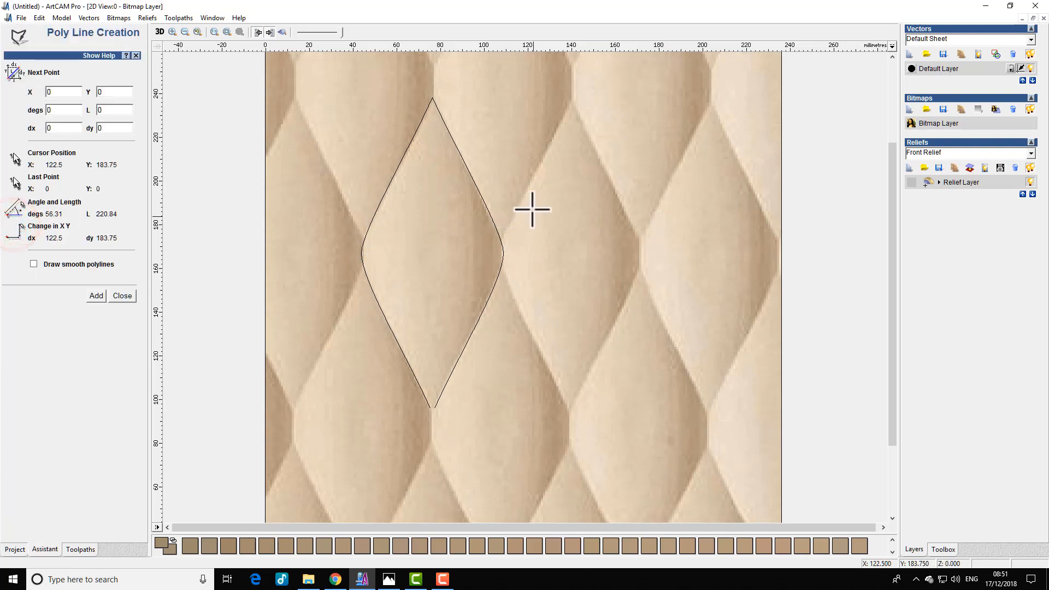
click(530, 192)
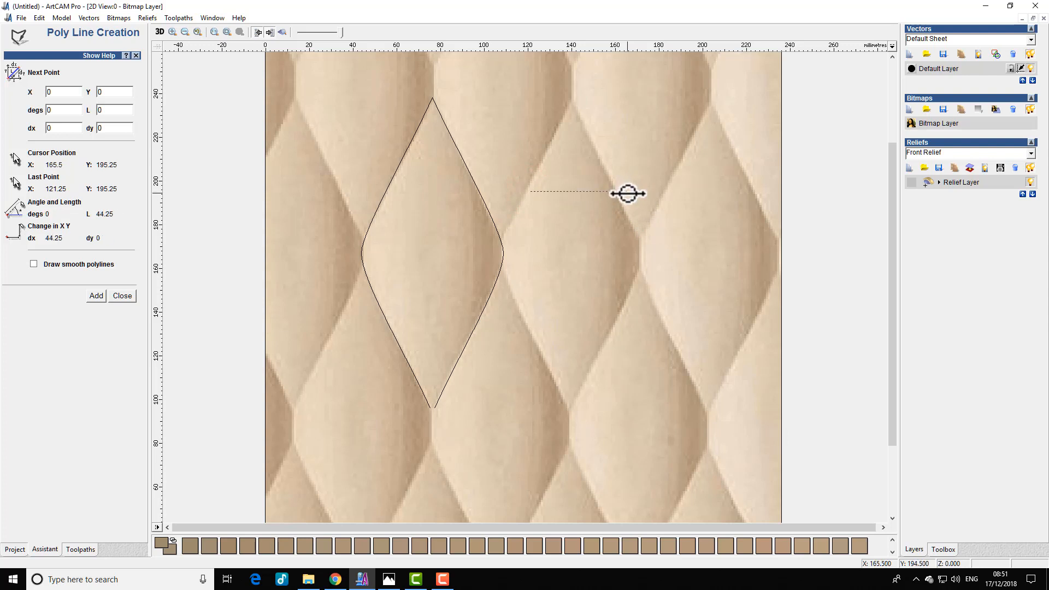
scroll(627, 192, up, 2)
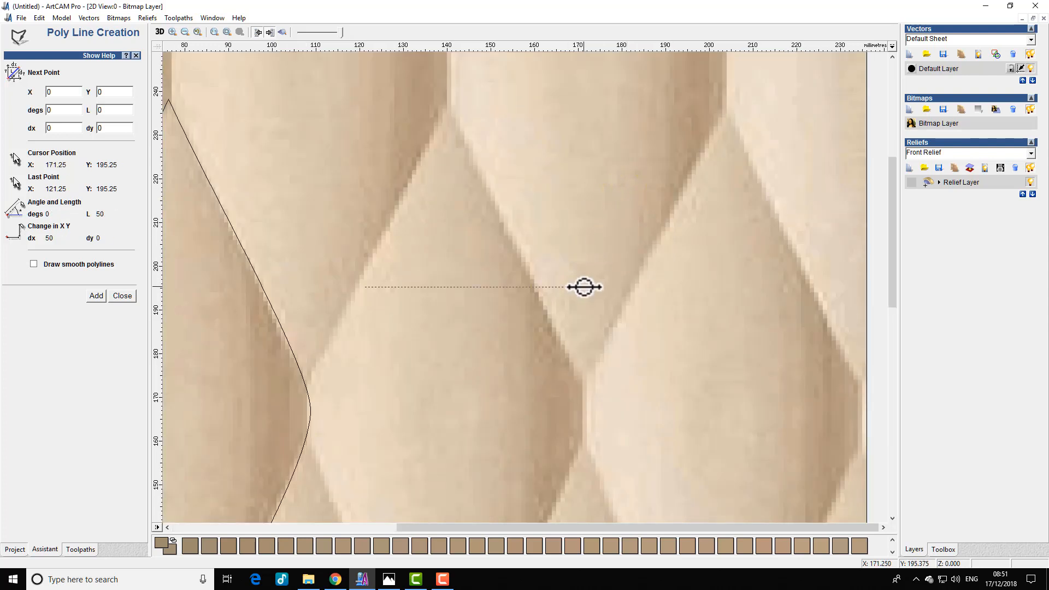
scroll(583, 241, down, 2)
right_click(615, 260)
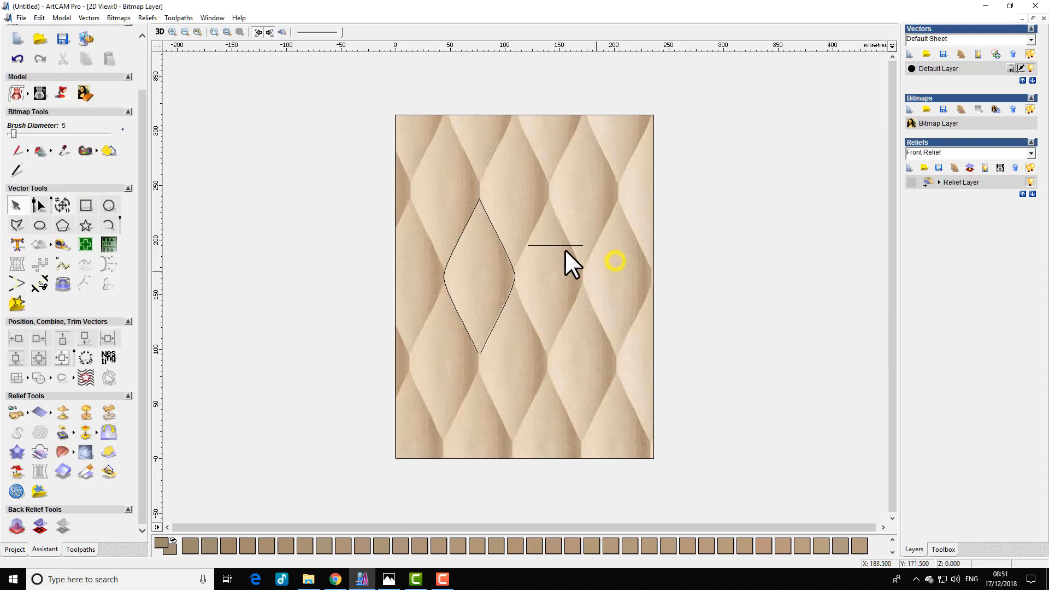
Convert the horizontal line's span to an arc in node editing
click(558, 246)
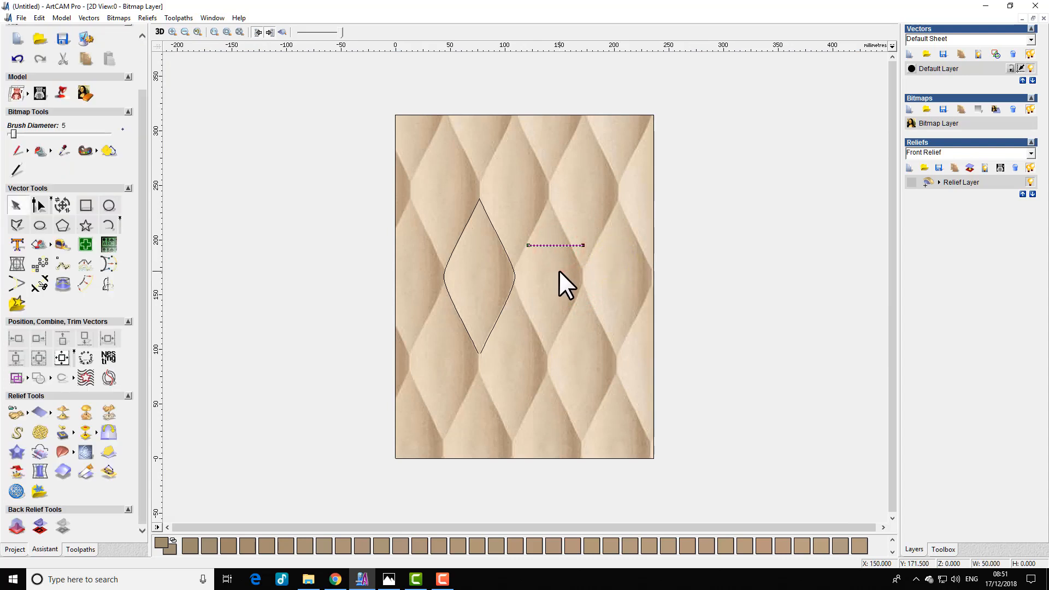
key(n)
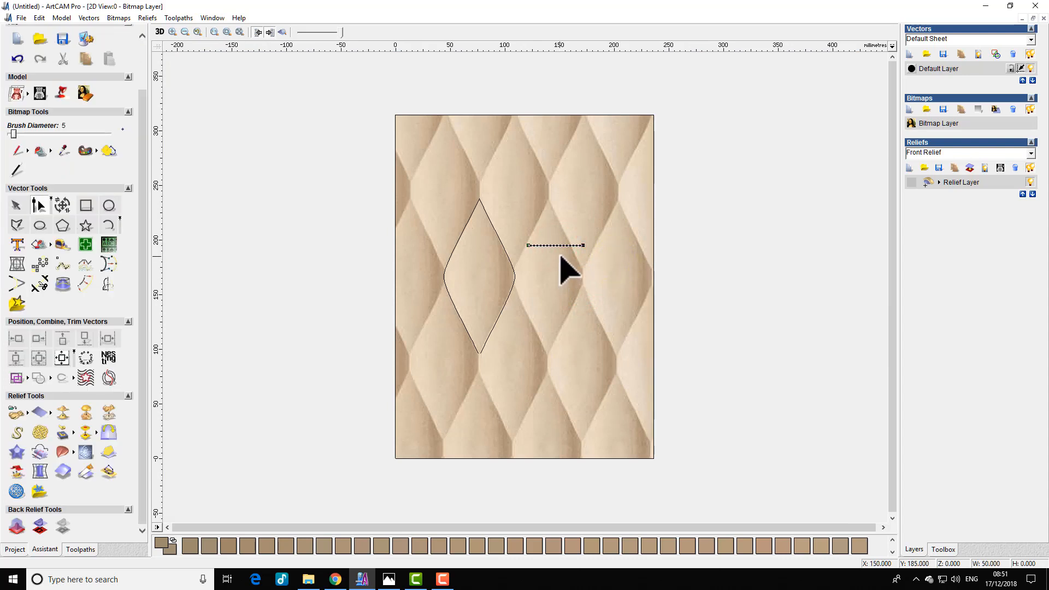
key(a)
scroll(553, 219, up, 2)
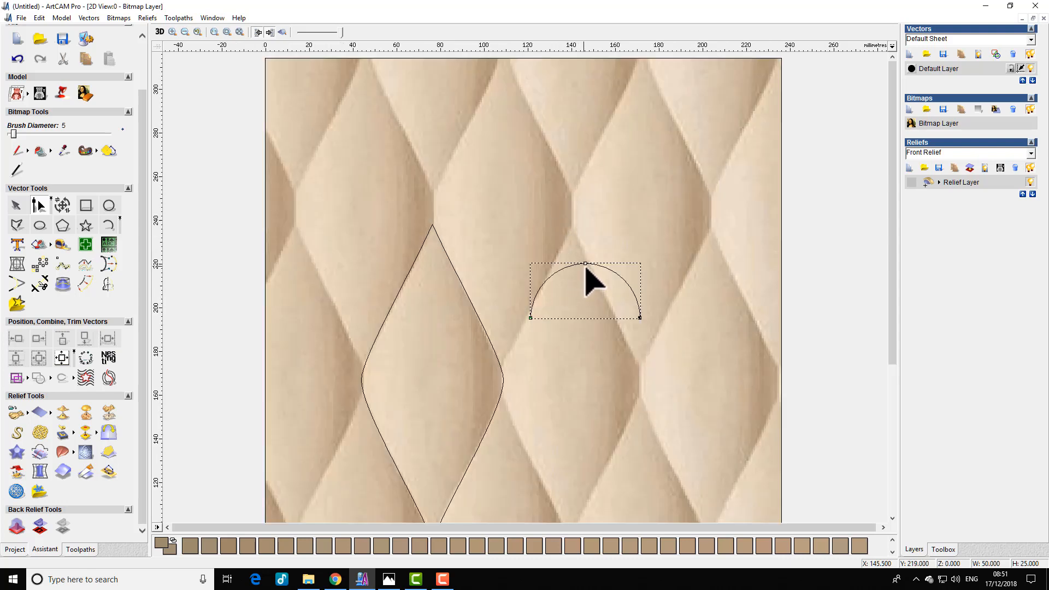
Flatten the arc to a height of about 6.3 mm by lowering its middle point, and deselect it
drag(585, 263, 593, 307)
scroll(601, 313, up, 2)
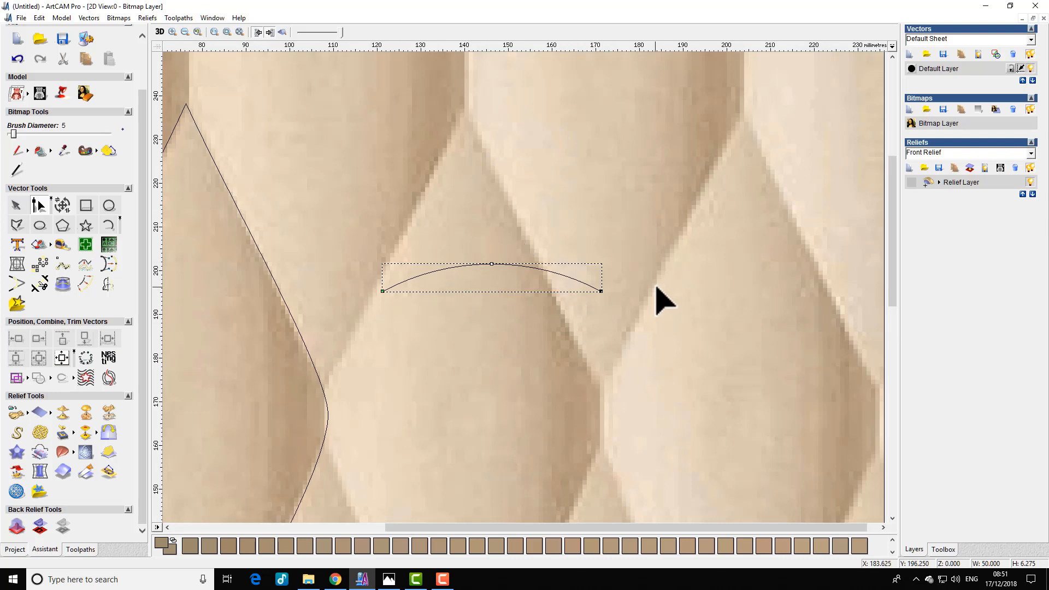
scroll(658, 297, down, 4)
scroll(651, 296, up, 2)
scroll(606, 273, down, 2)
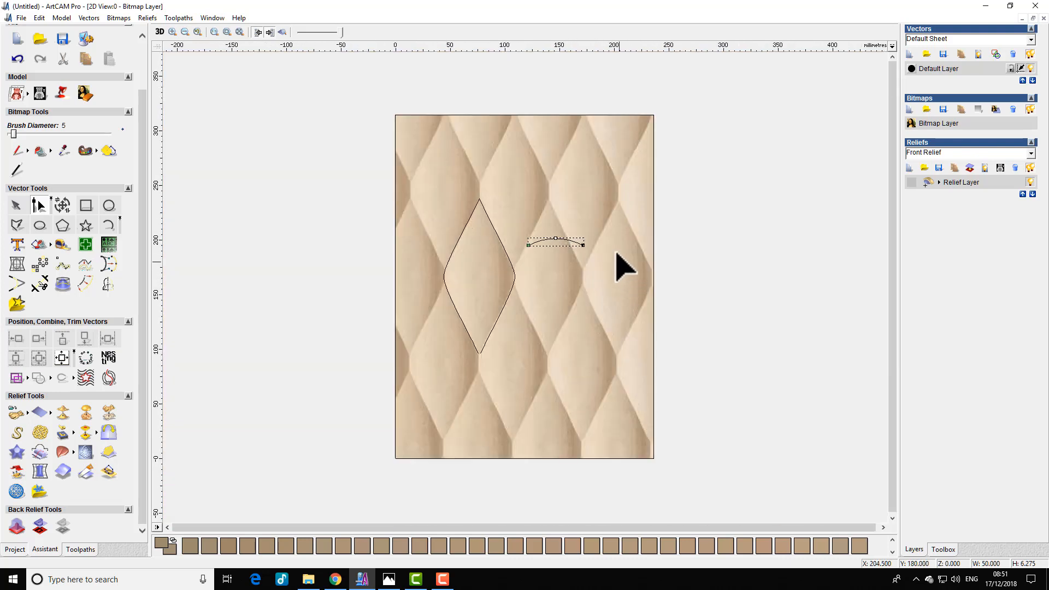
right_click(600, 221)
click(582, 260)
scroll(577, 263, up, 2)
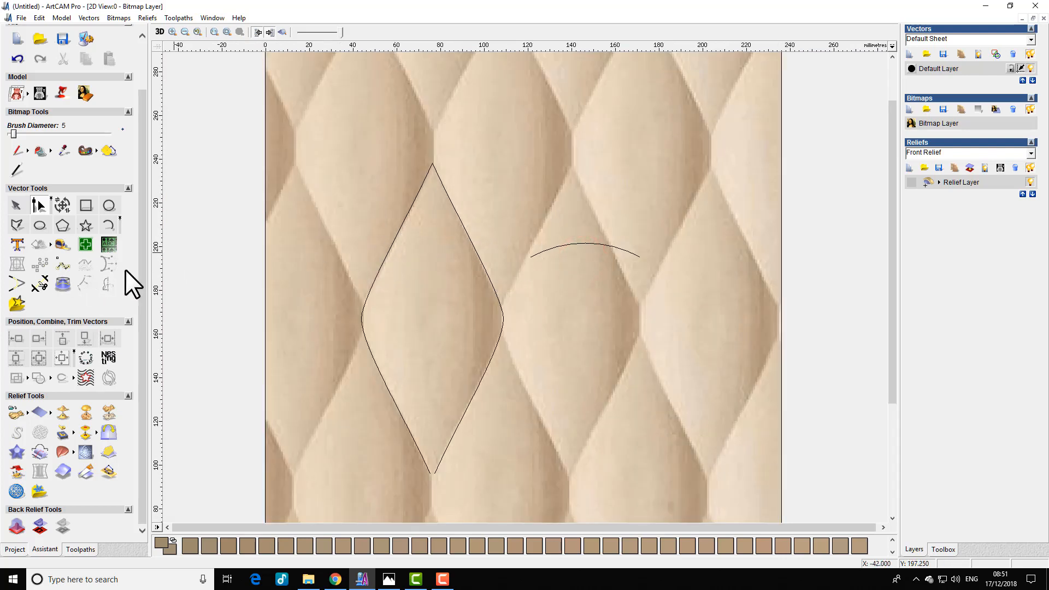
Start a Two Rail Sweep with the diamond's two side curves as drive rails and the shallow arc as cross section
key(n)
click(385, 258)
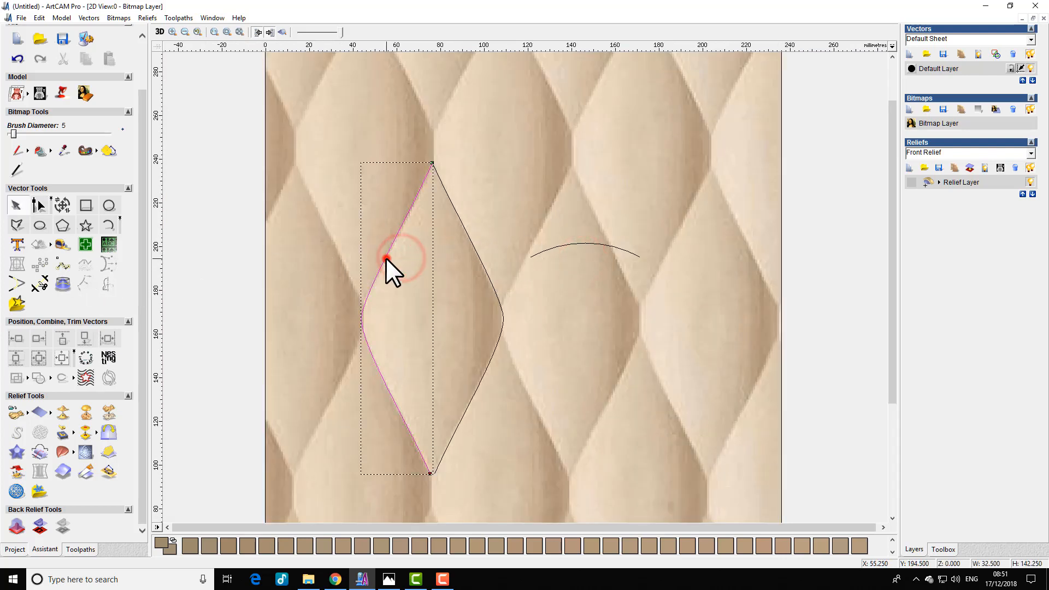
shift+click(479, 262)
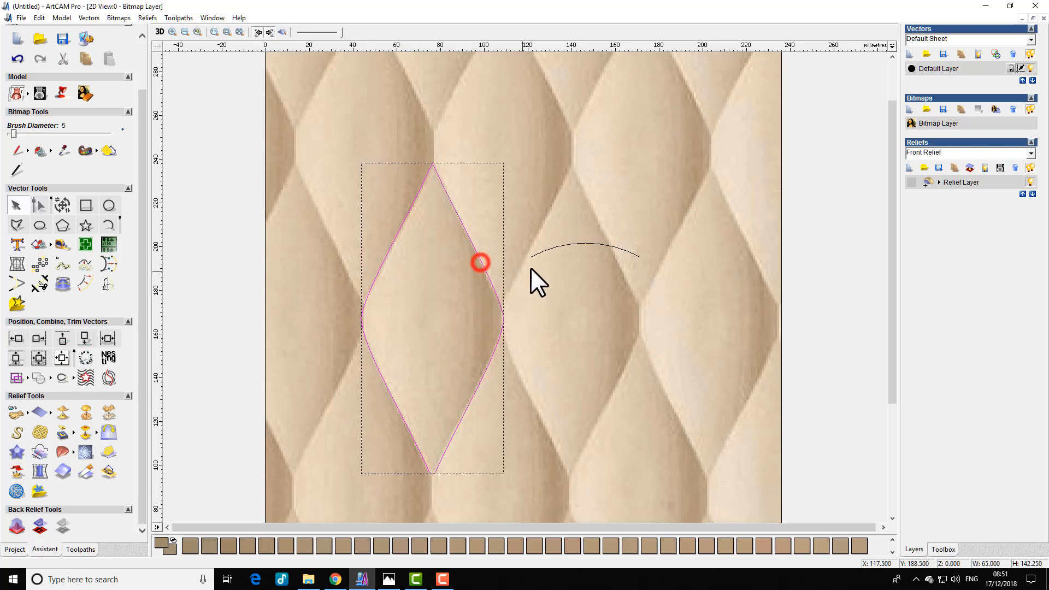
shift+click(591, 243)
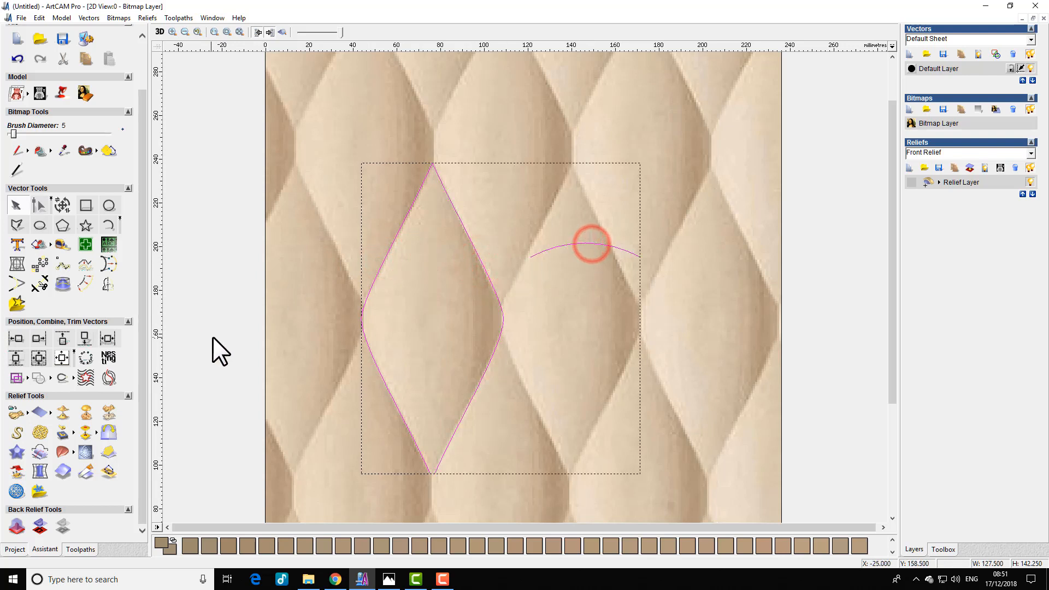
mouse_move(74, 454)
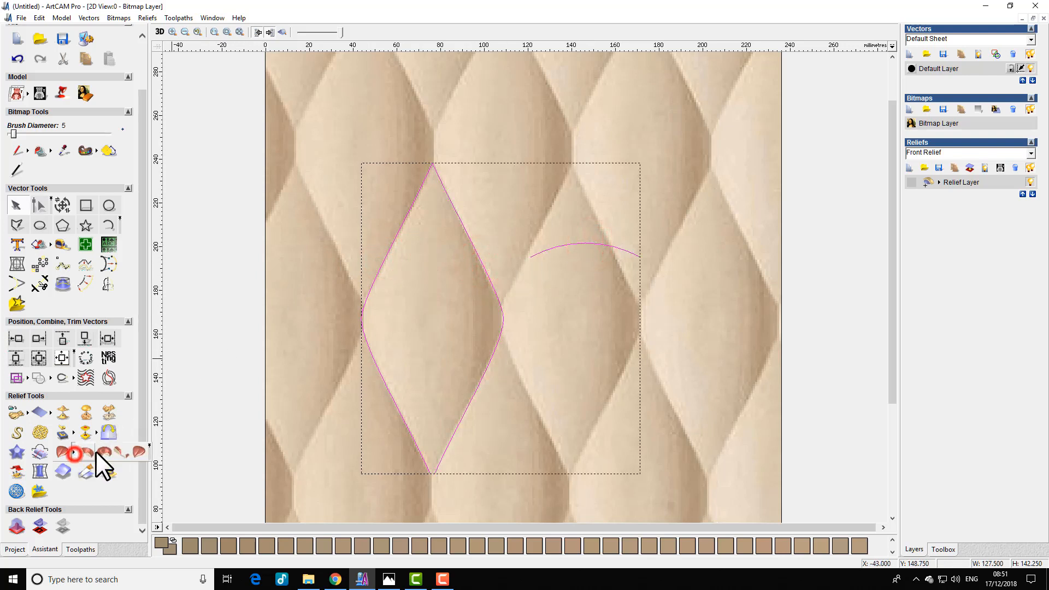
click(136, 451)
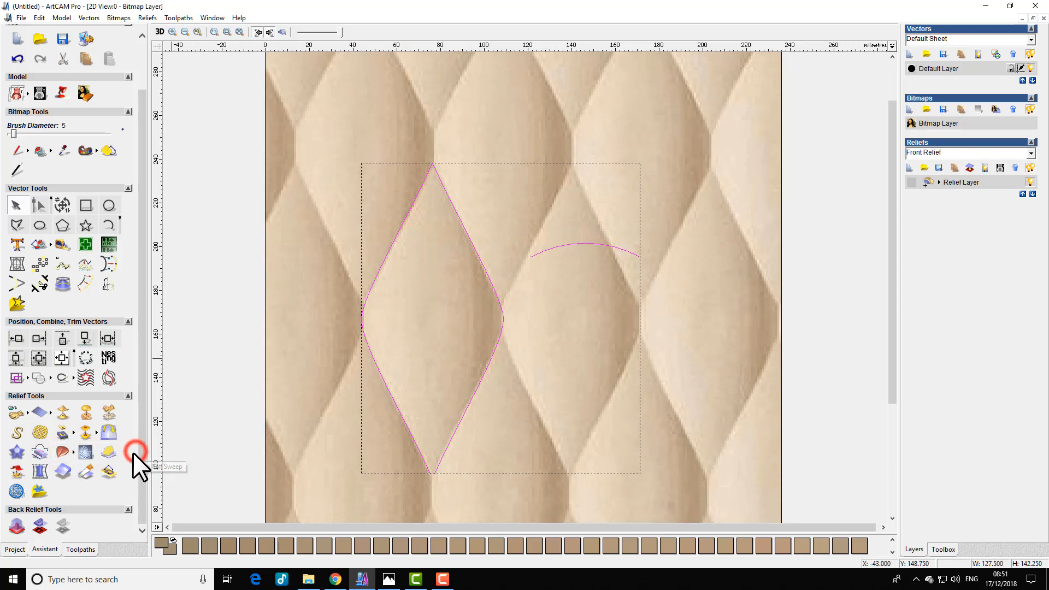
click(105, 87)
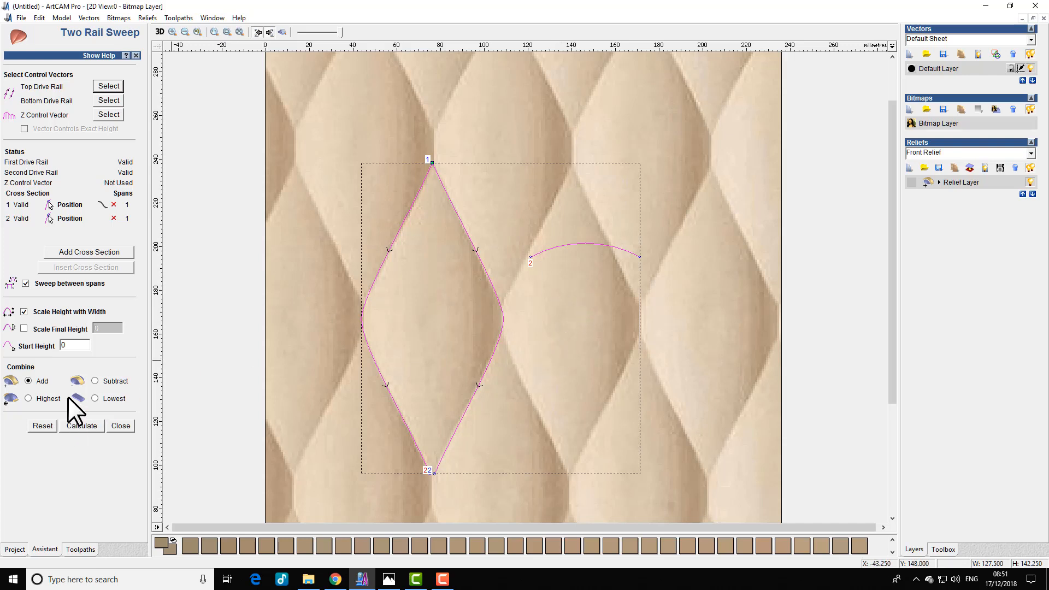
Enable Scale Final Height at 10, disable Scale Height with Width, and calculate the sweep
click(23, 328)
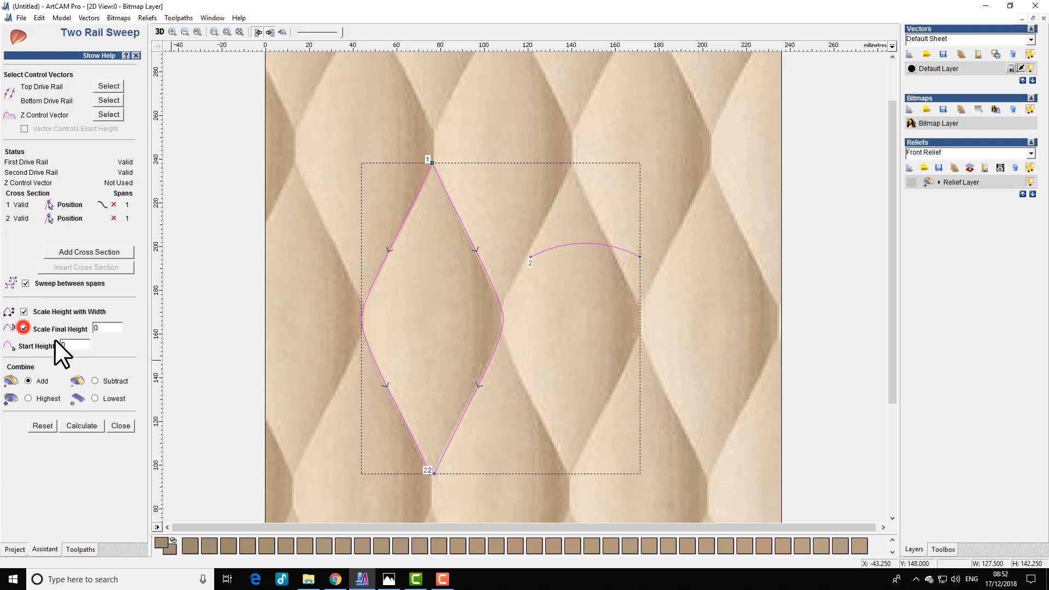
click(105, 327)
click(23, 311)
click(81, 425)
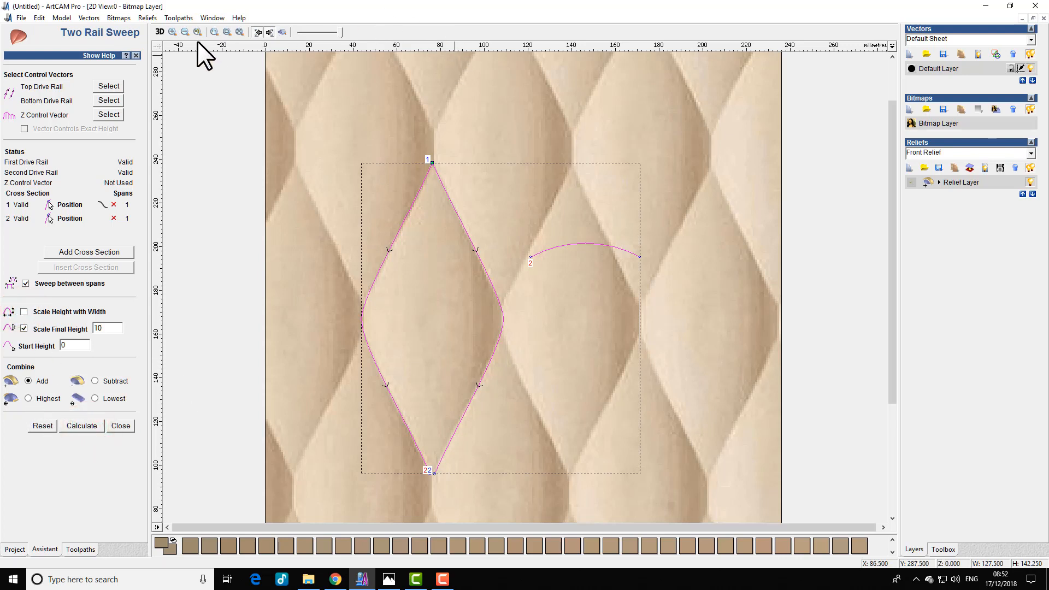
Examine the swept diamond relief in the 3D view, including its pointed ends
click(157, 31)
drag(508, 306, 420, 435)
key(F2)
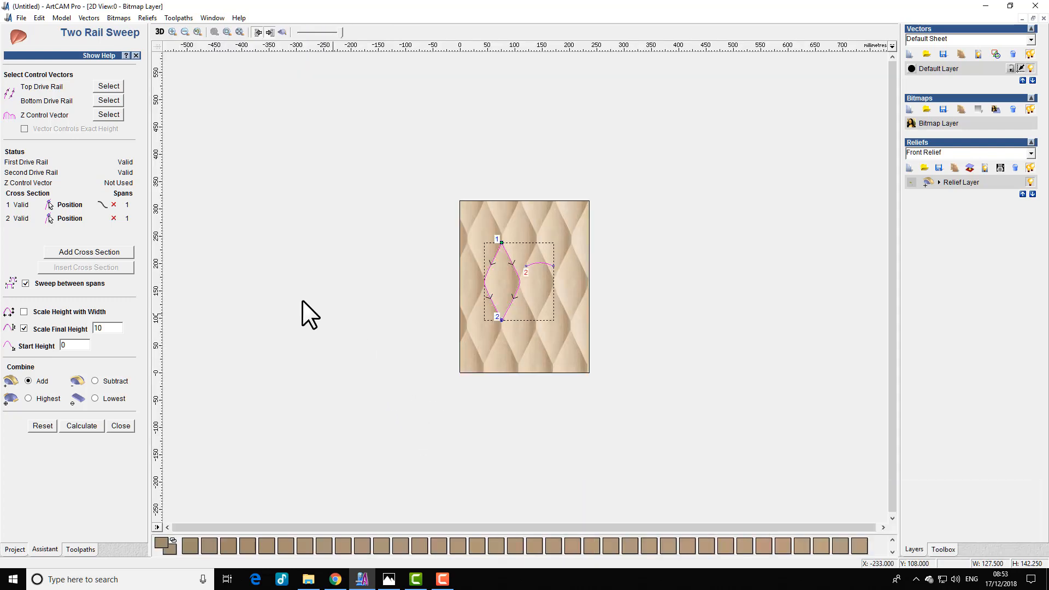
click(158, 31)
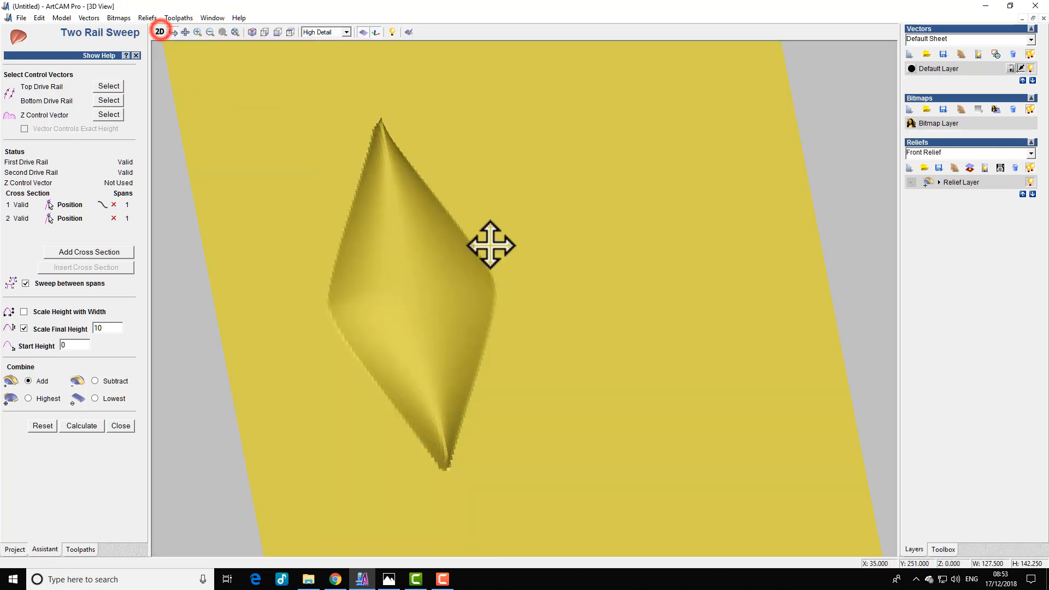
scroll(468, 419, up, 1)
scroll(426, 409, down, 1)
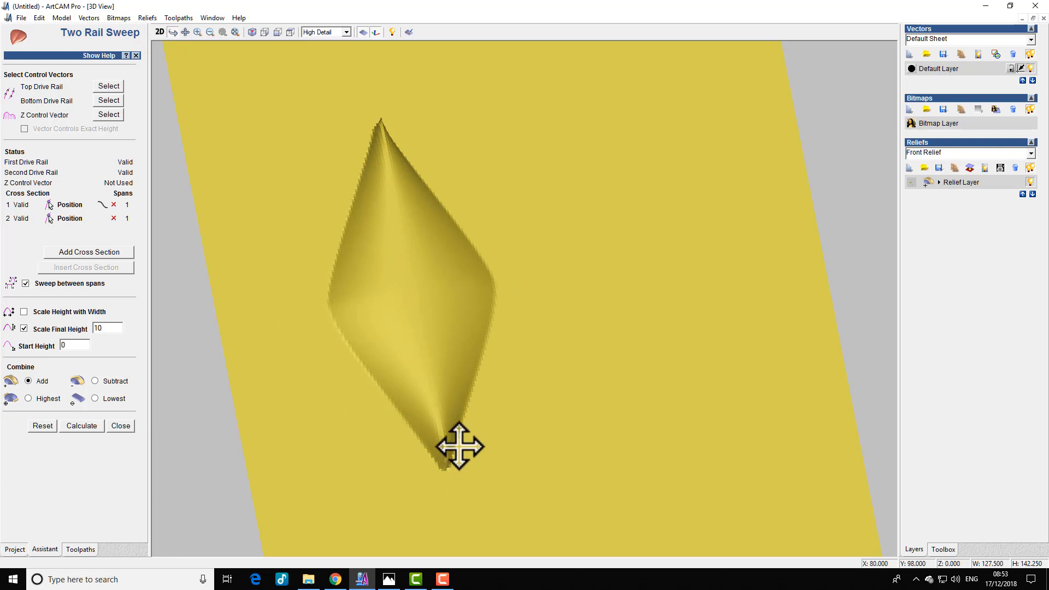
Examine closely in the 2D view how the two rail curves meet at the diamond's lower and upper tips
click(159, 32)
scroll(503, 345, up, 3)
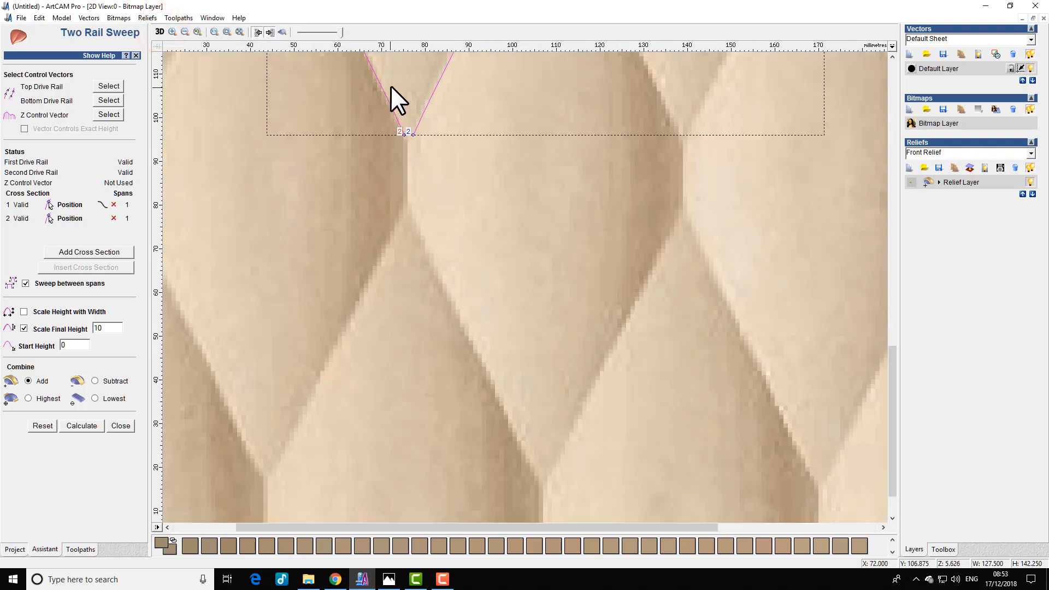
scroll(391, 86, up, 3)
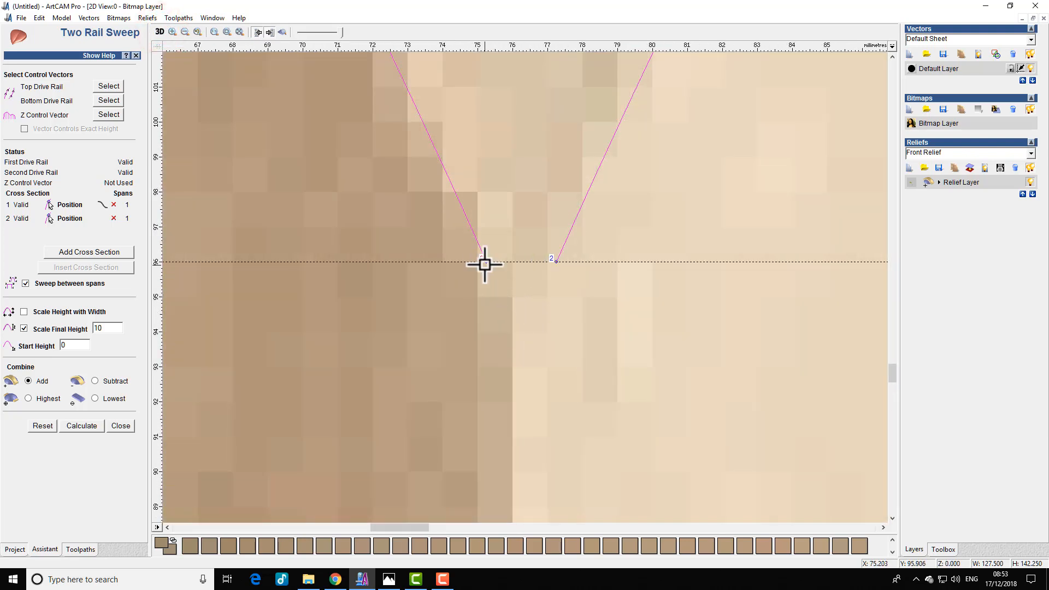
scroll(460, 361, down, 3)
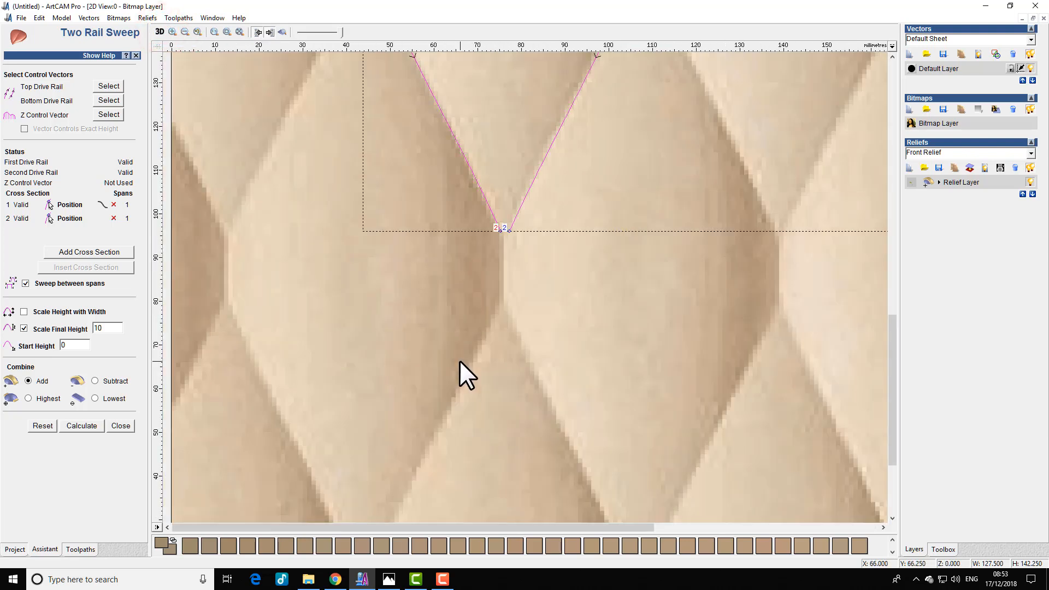
scroll(588, 261, down, 3)
scroll(504, 204, up, 2)
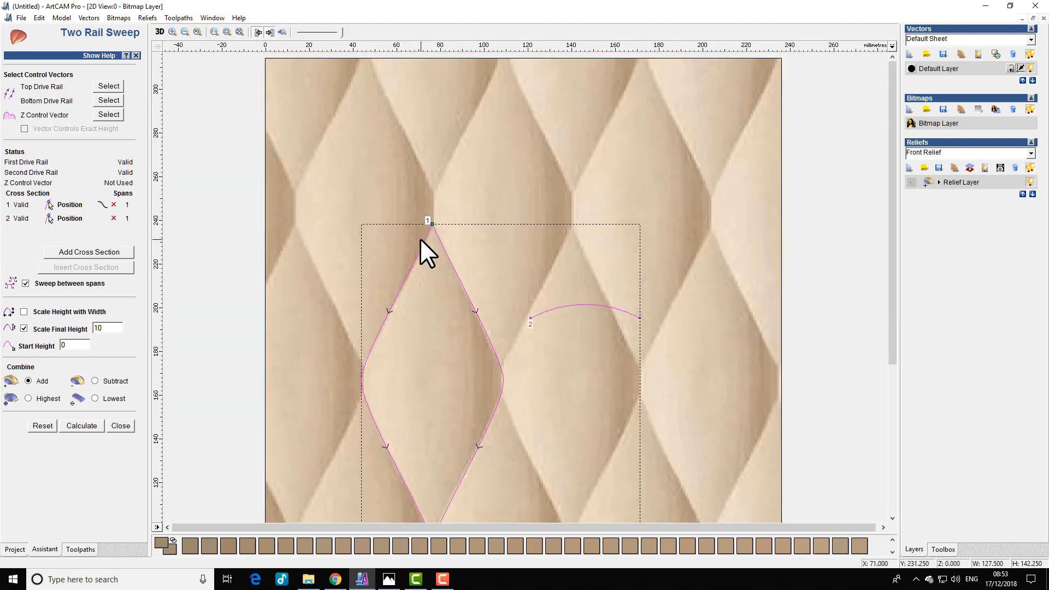
scroll(426, 250, up, 2)
scroll(628, 316, up, 2)
scroll(713, 355, up, 2)
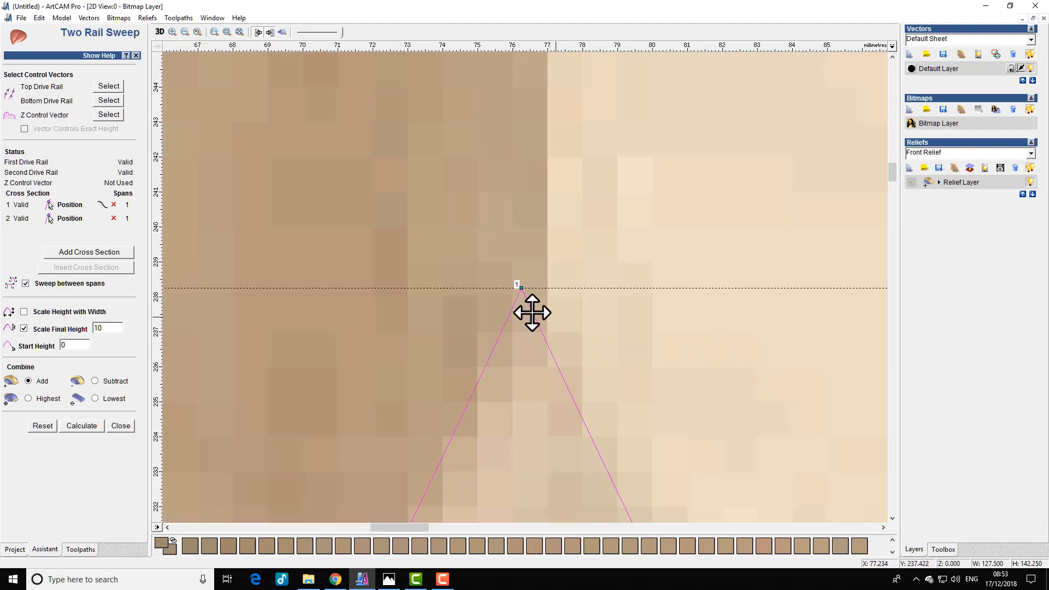
scroll(593, 278, up, 2)
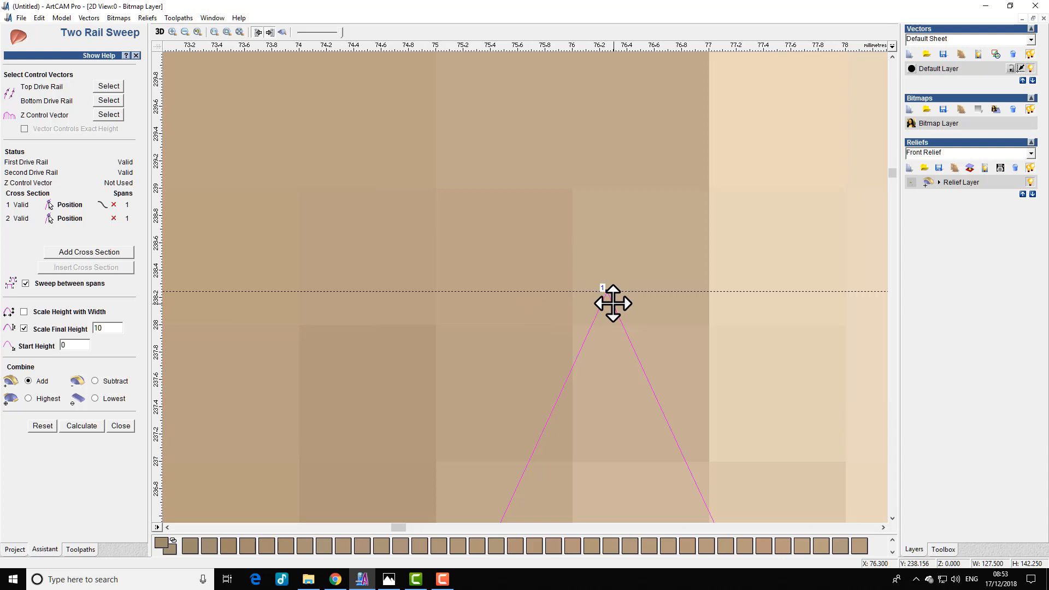
scroll(602, 281, down, 1)
scroll(567, 235, down, 2)
scroll(524, 393, down, 2)
scroll(508, 341, down, 1)
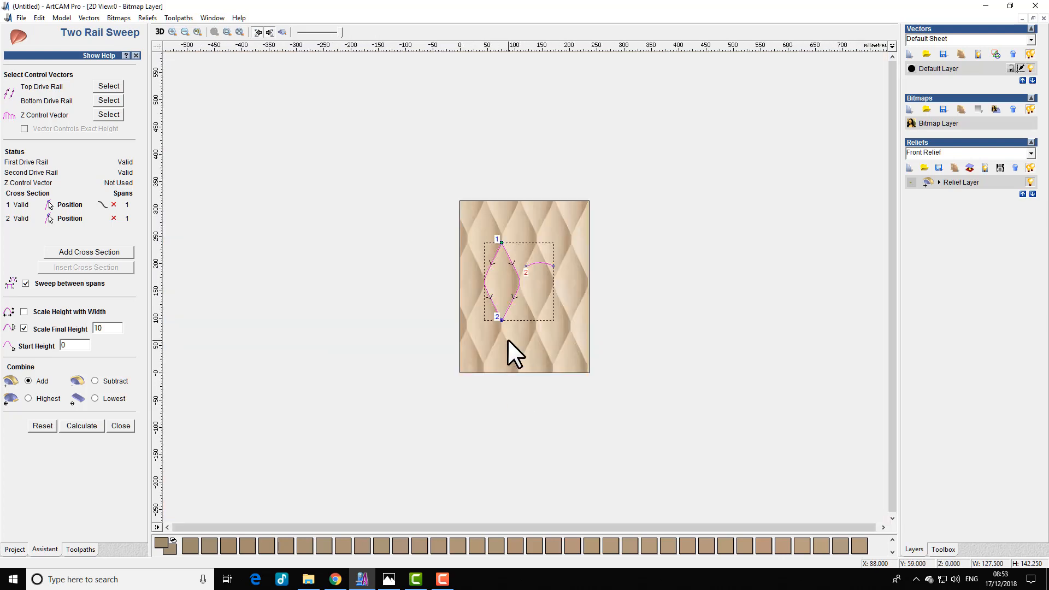
Join the diamond's left and right side curves into a single vector
scroll(507, 339, up, 1)
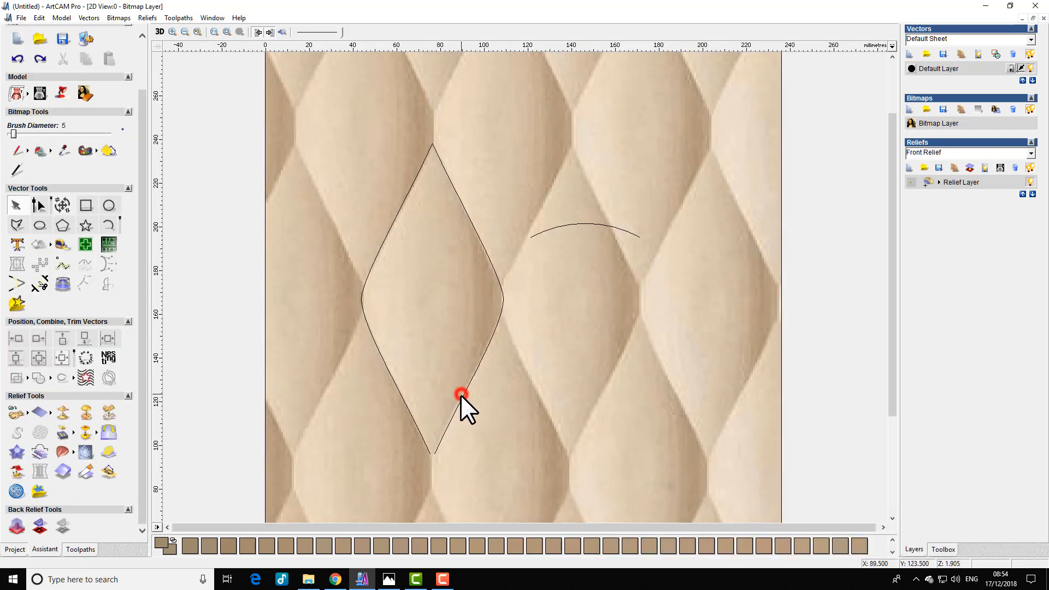
click(461, 395)
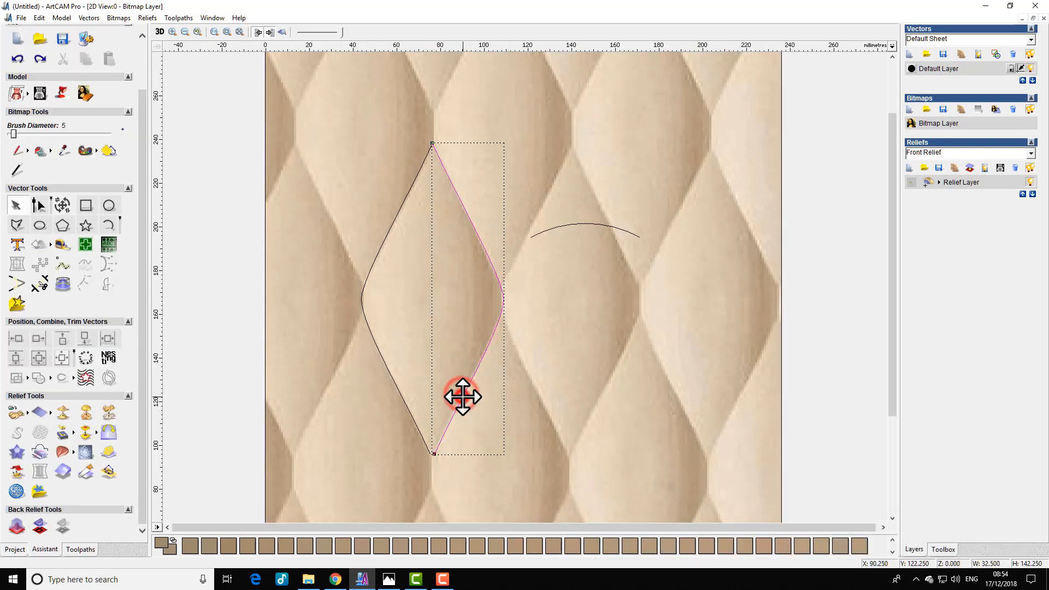
click(385, 238)
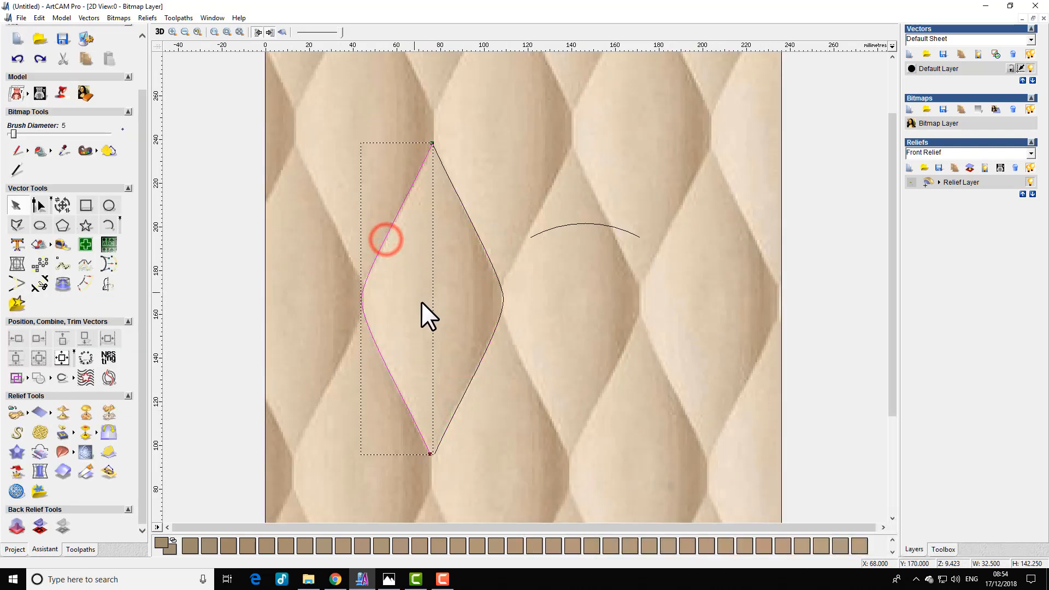
shift+click(494, 321)
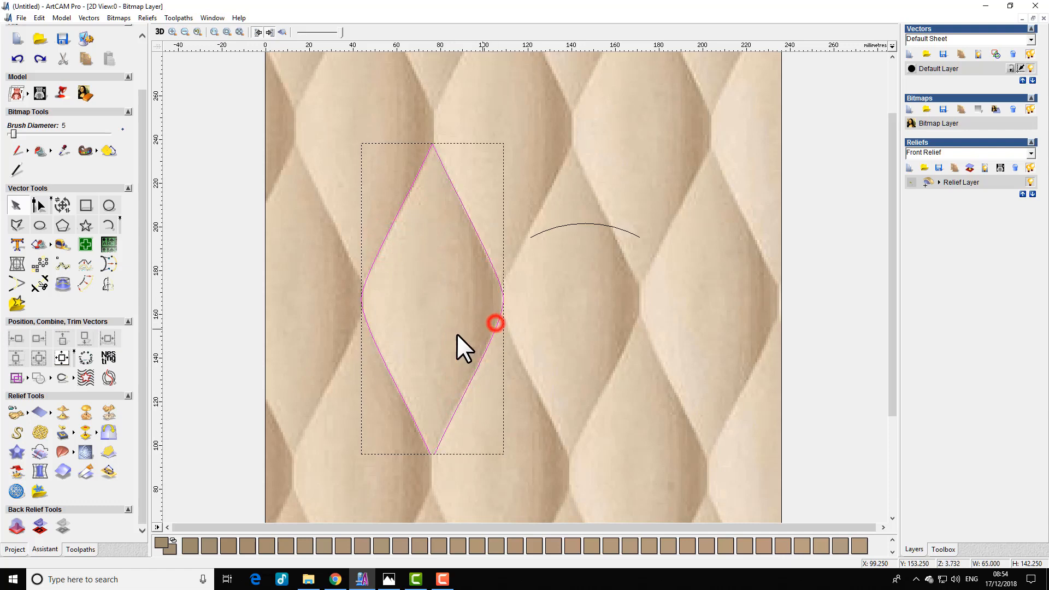
right_click(497, 327)
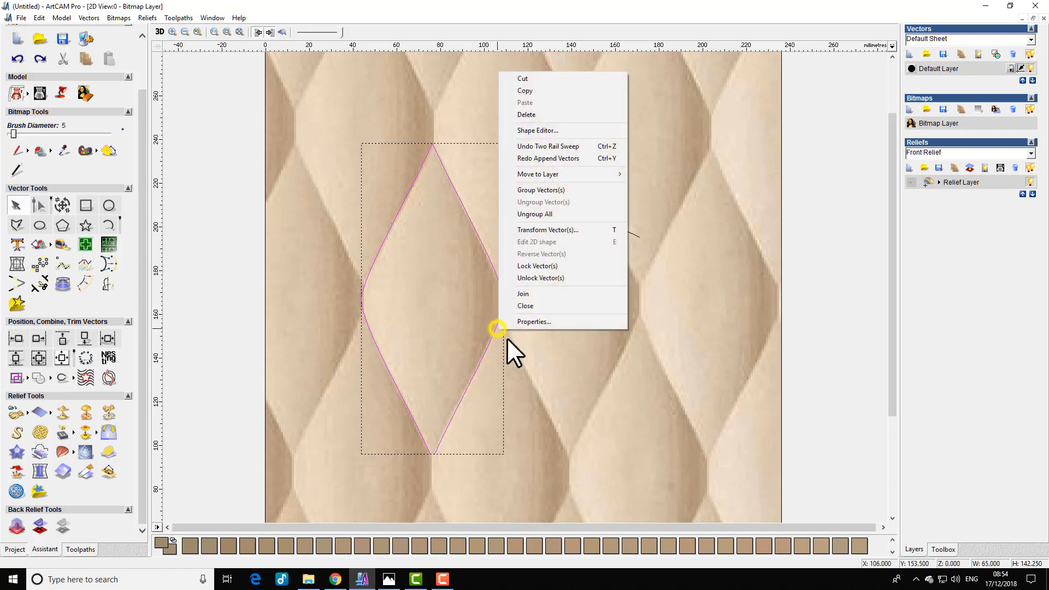
click(537, 293)
Close the joined diamond vector at its lower tip by bringing its two open end points together
scroll(441, 460, up, 2)
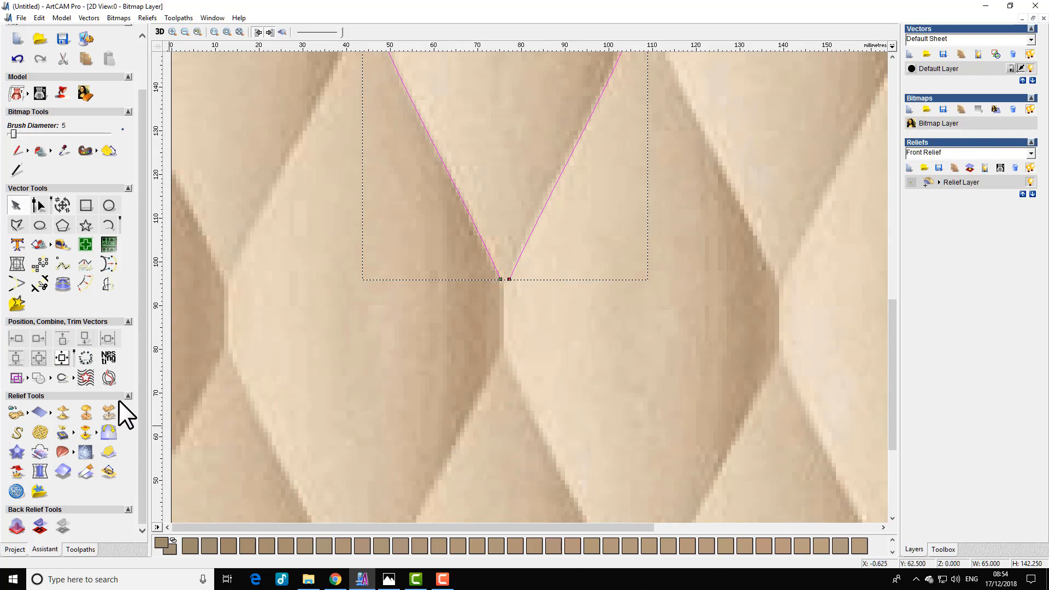
click(73, 378)
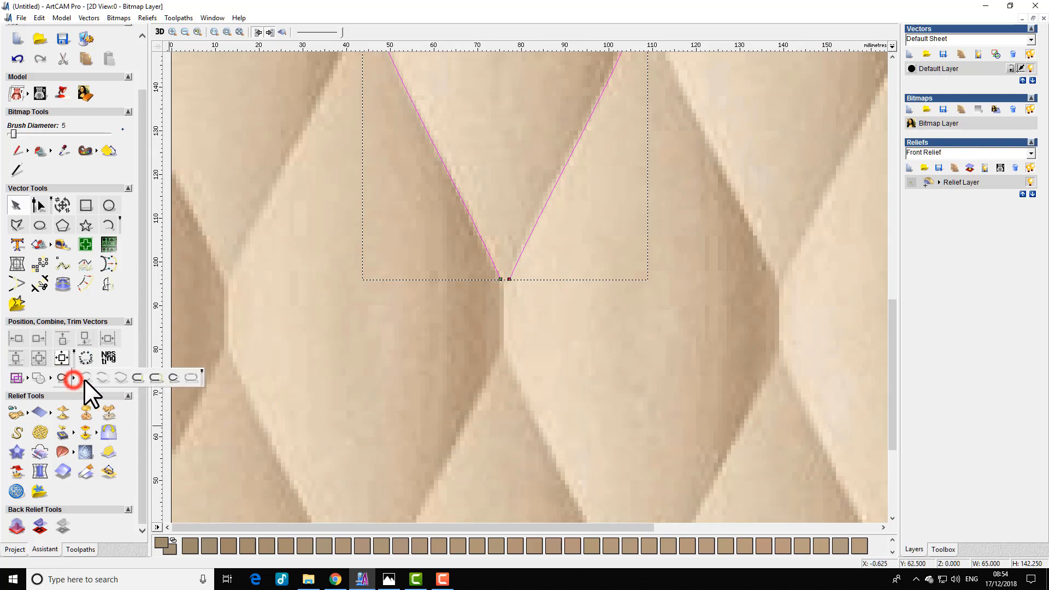
click(201, 371)
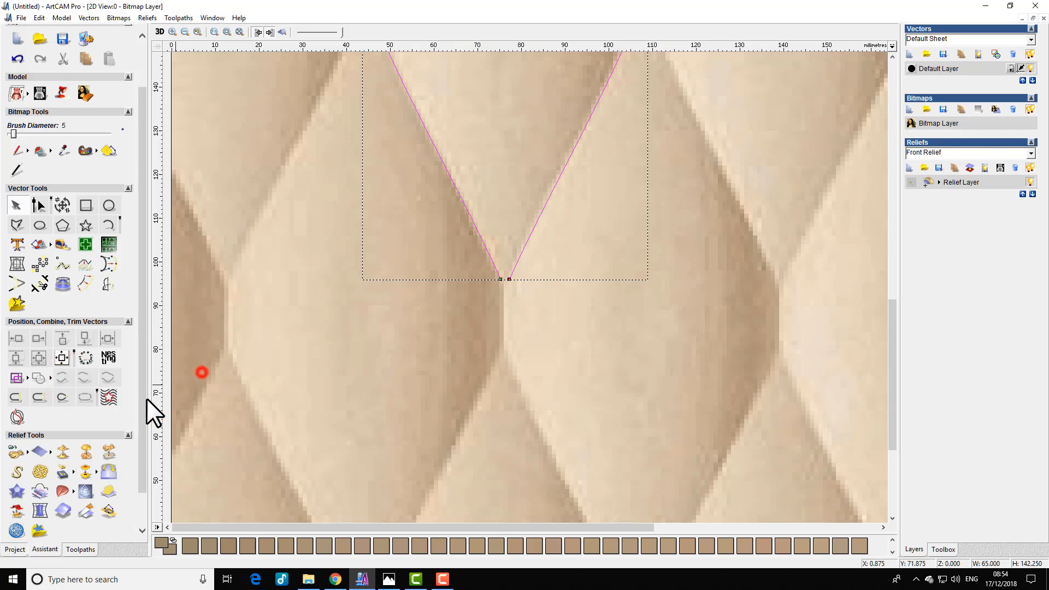
click(62, 397)
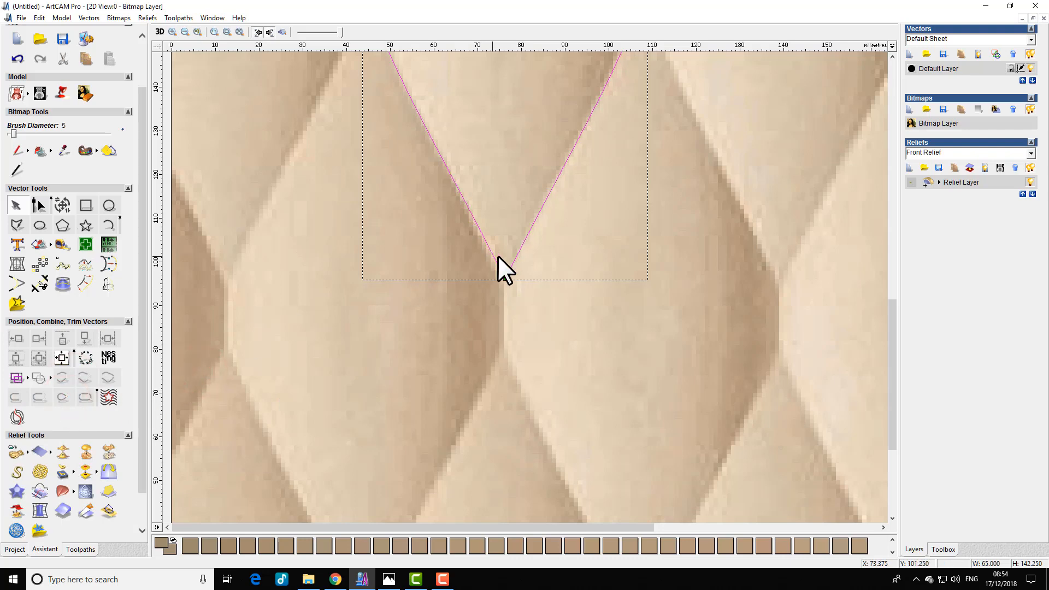
scroll(459, 373, down, 2)
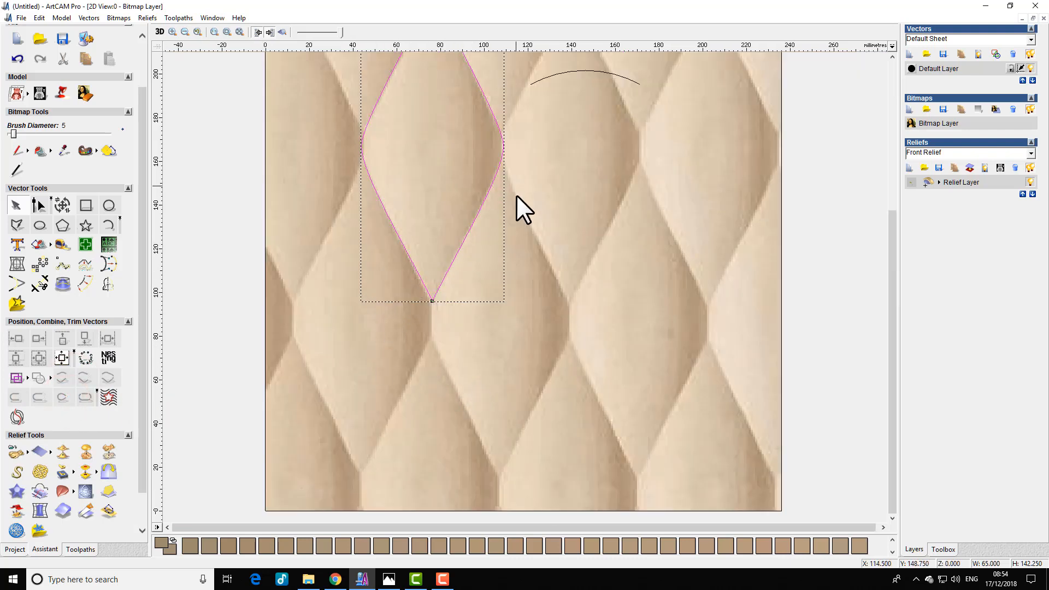
scroll(543, 227, down, 1)
scroll(509, 215, up, 1)
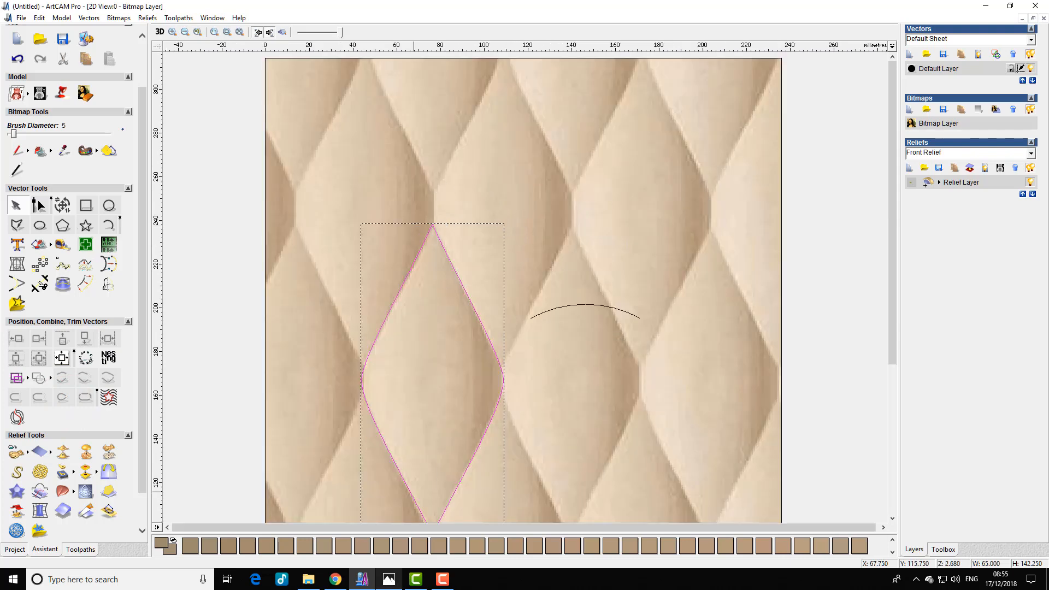
Deselect the diamond vector and reset the swept relief to flat
click(440, 385)
scroll(426, 276, up, 1)
scroll(690, 299, up, 1)
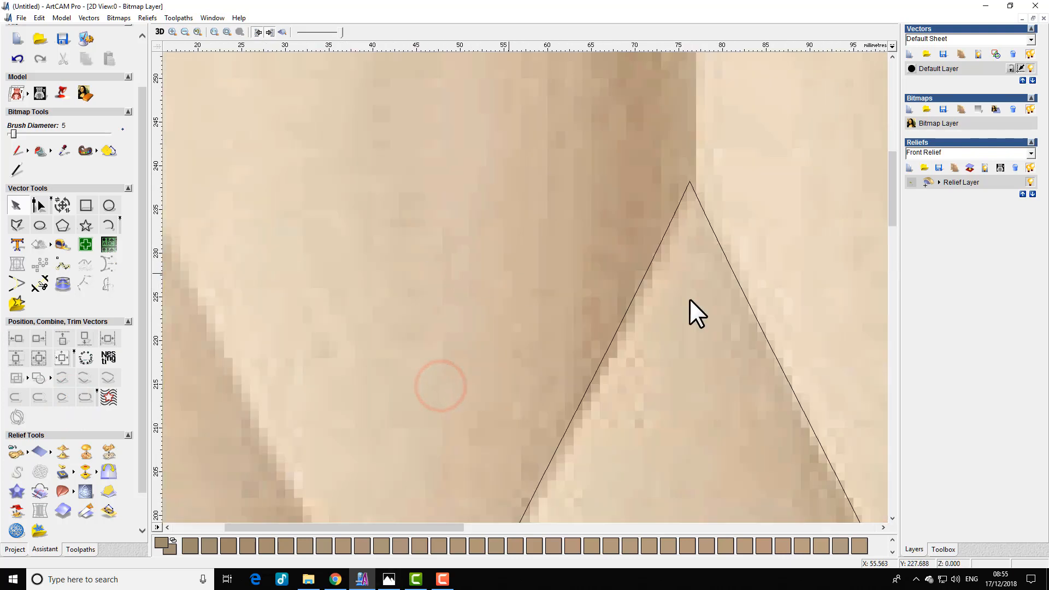
click(44, 449)
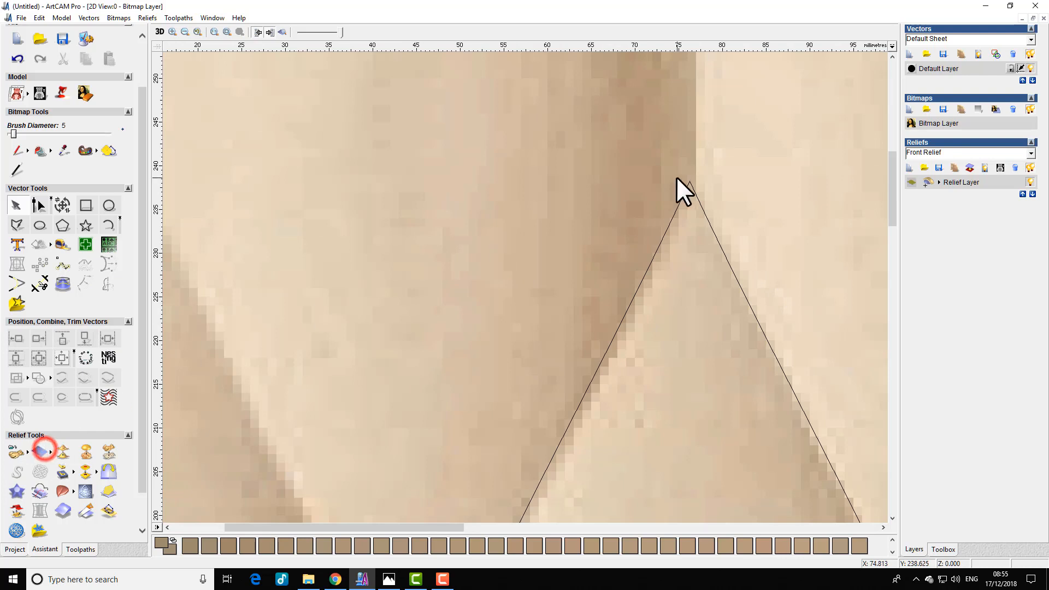
Cut the closed diamond vector at its upper and lower tip nodes into two separate side curves
click(691, 190)
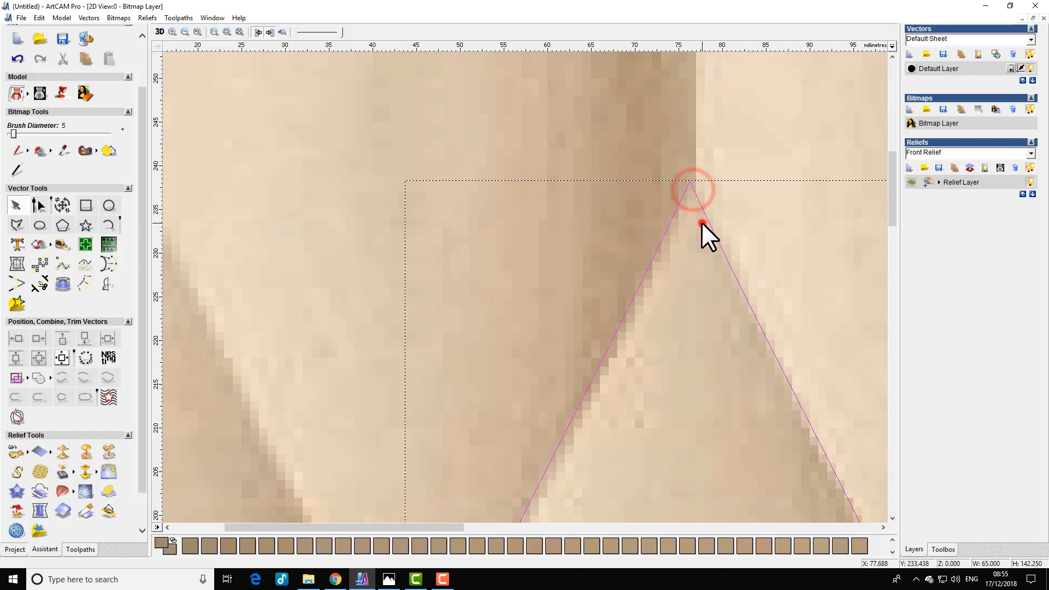
click(700, 223)
click(699, 196)
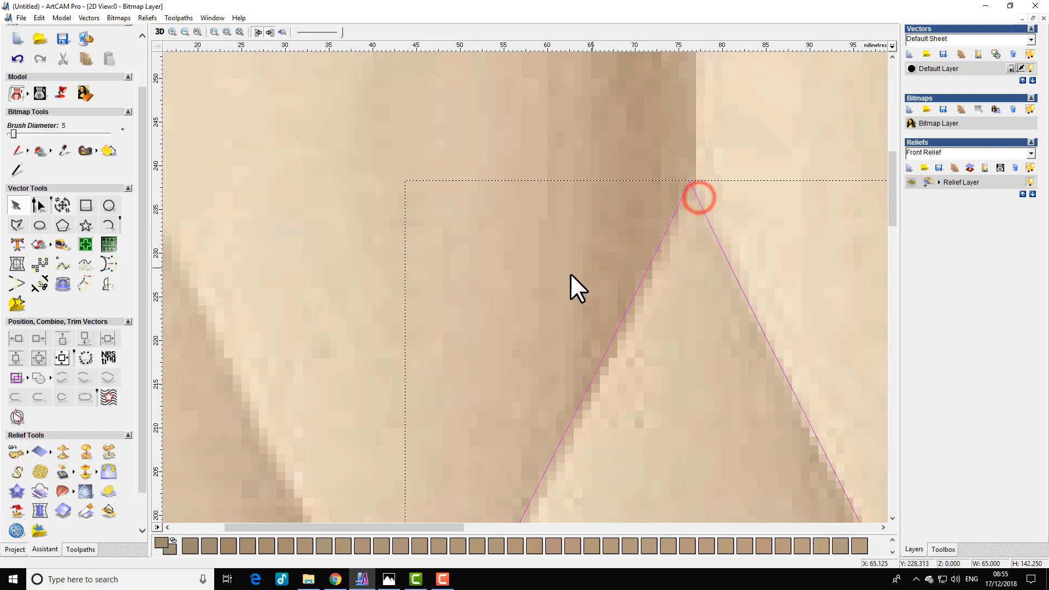
scroll(697, 197, up, 2)
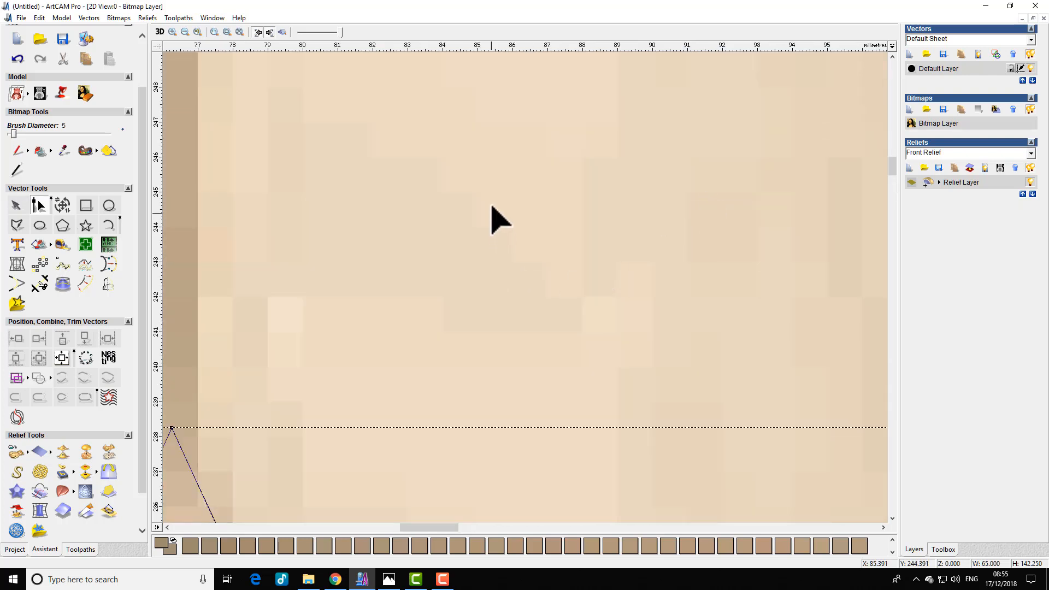
scroll(490, 204, down, 2)
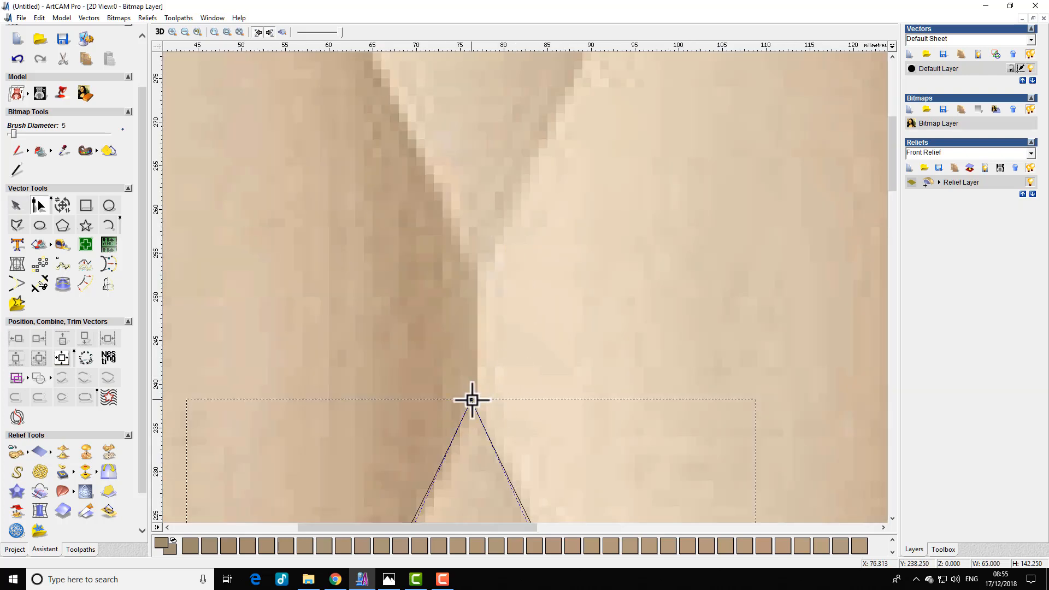
scroll(470, 398, down, 3)
scroll(503, 363, up, 2)
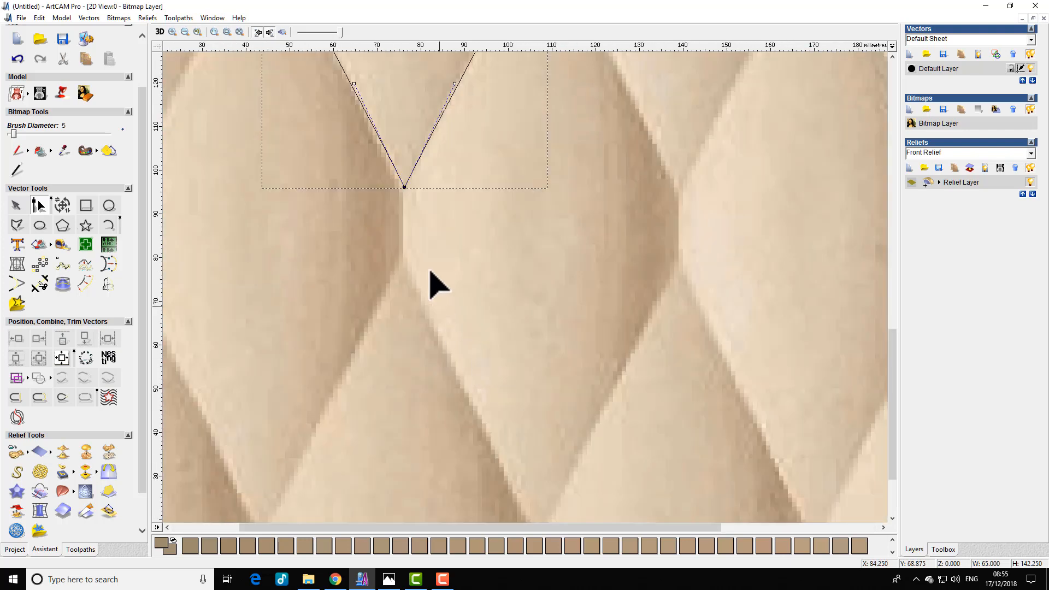
key(c)
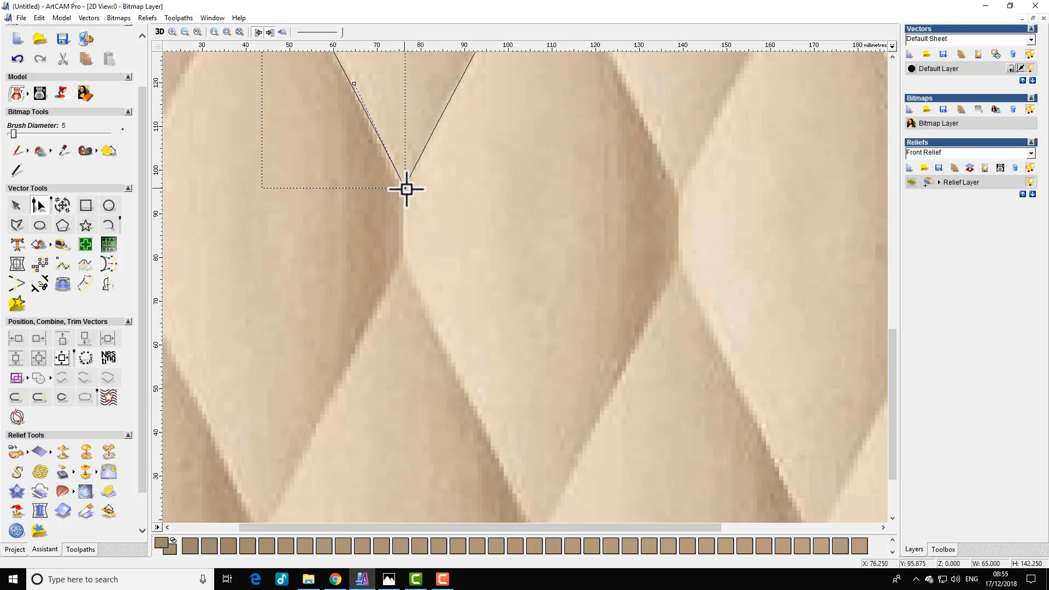
scroll(407, 190, down, 1)
click(470, 229)
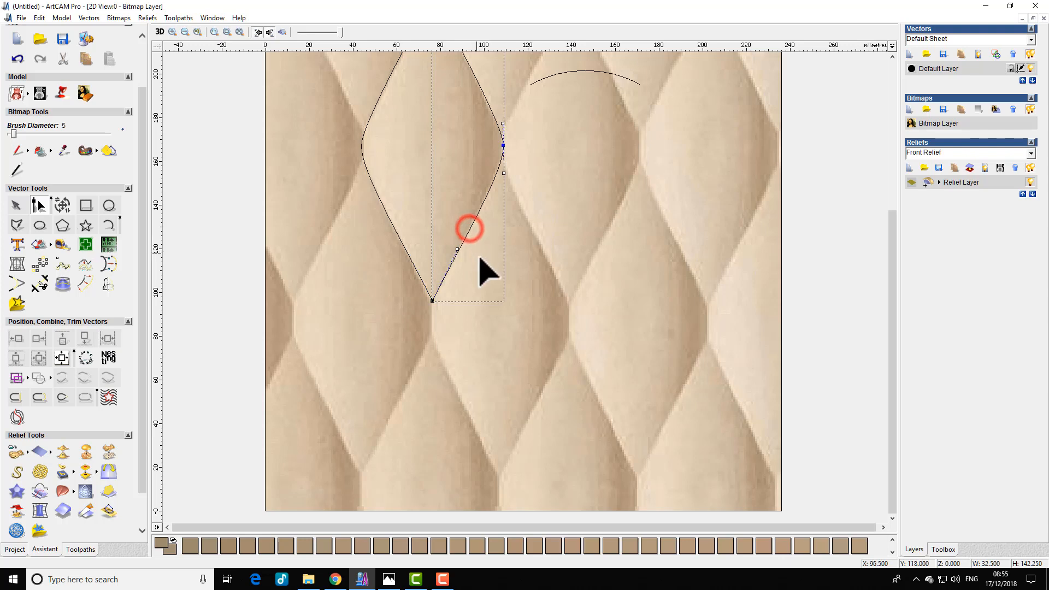
key(n)
click(408, 255)
Reverse the direction of the diamond's right side curve
scroll(527, 237, down, 1)
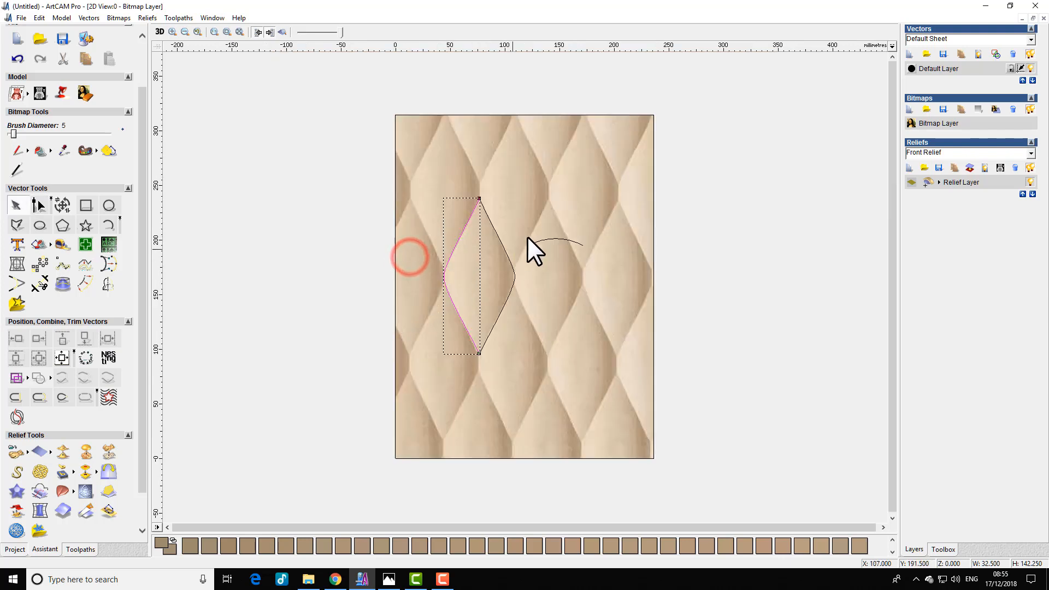
scroll(506, 267, up, 1)
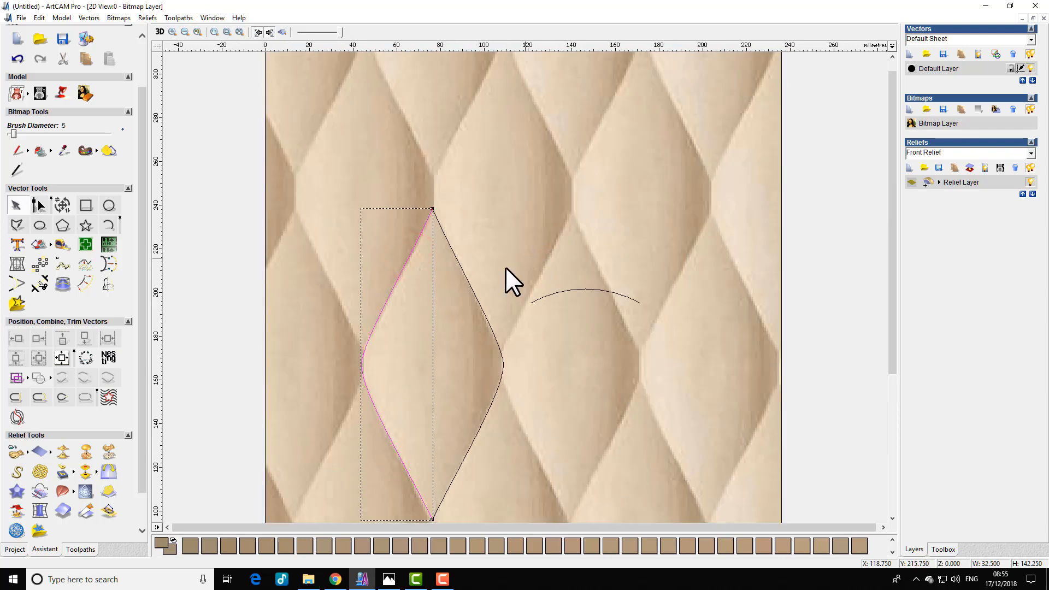
click(456, 258)
click(404, 267)
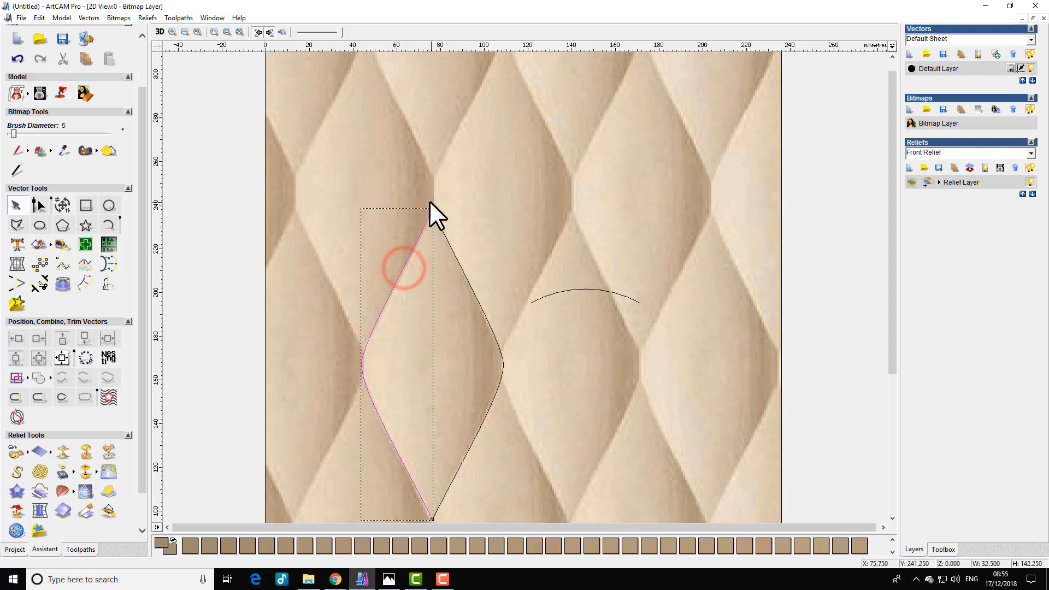
click(441, 228)
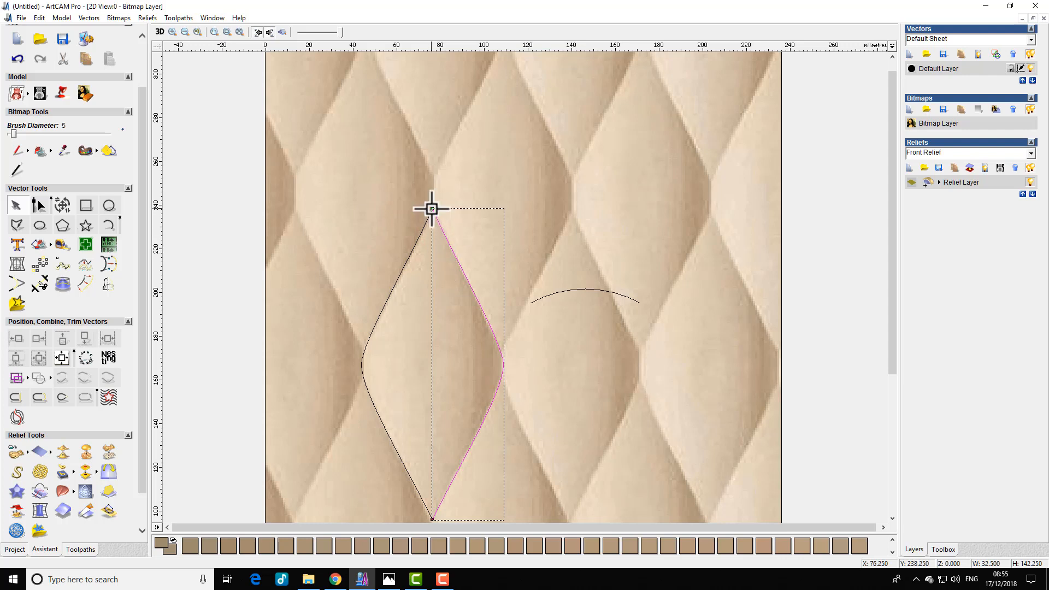
right_click(431, 208)
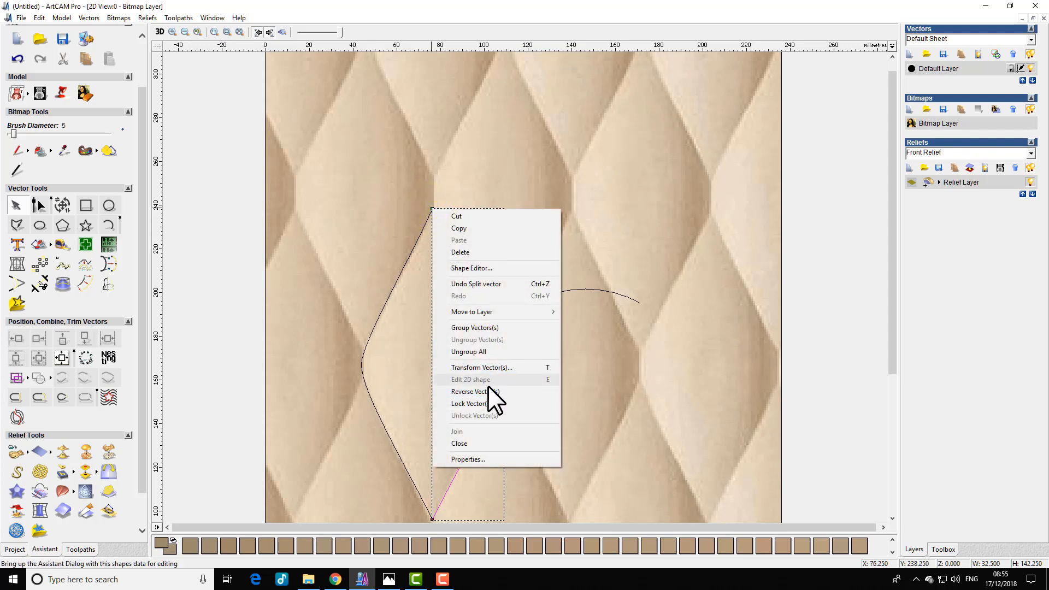
click(487, 391)
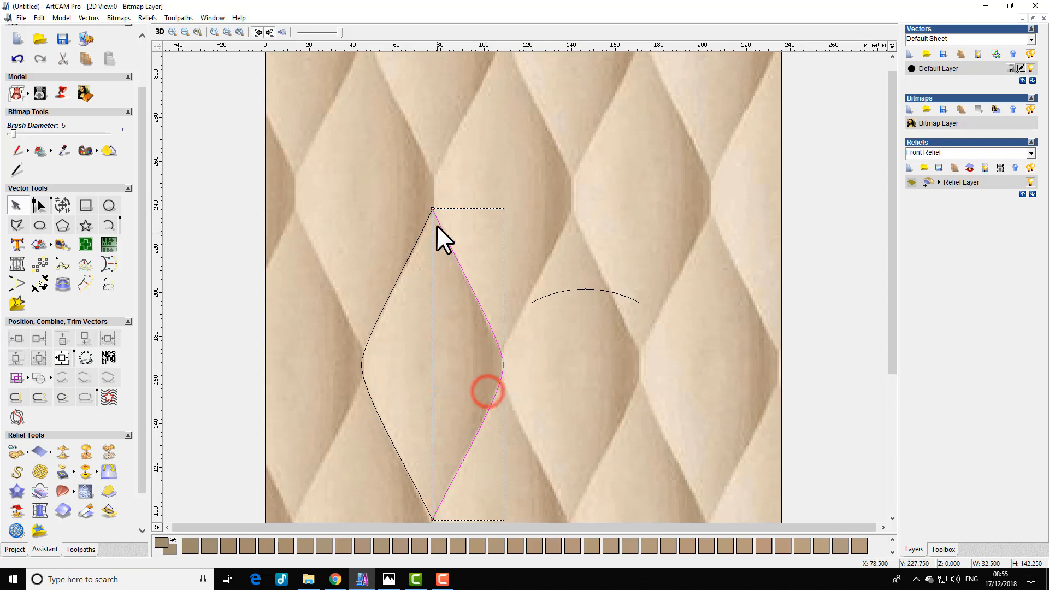
click(437, 223)
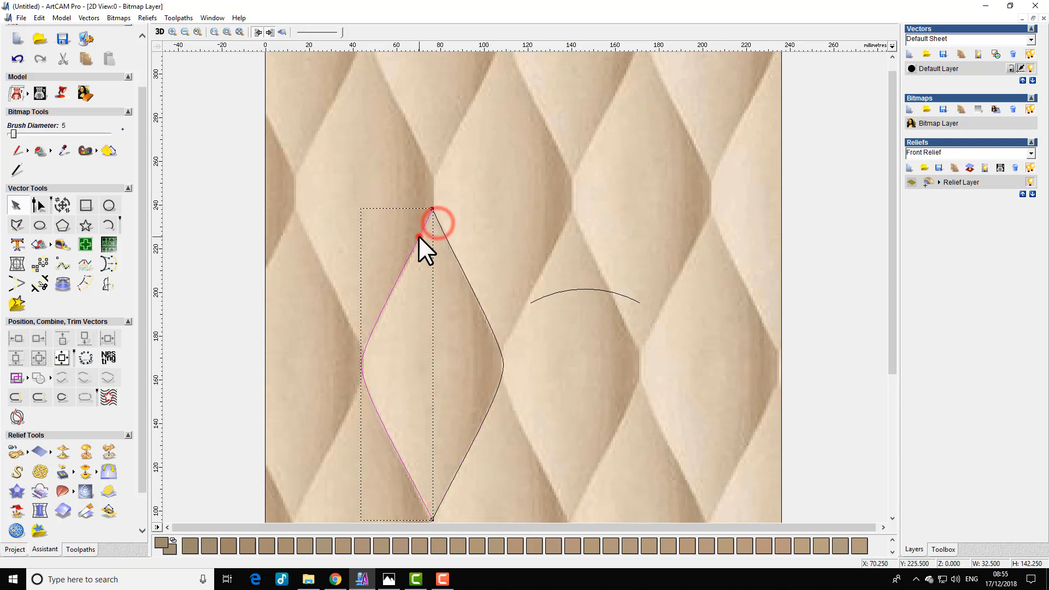
click(447, 243)
Start a Two Rail Sweep with the diamond's two side curves as drive rails and the arc as both cross sections
scroll(493, 352, down, 2)
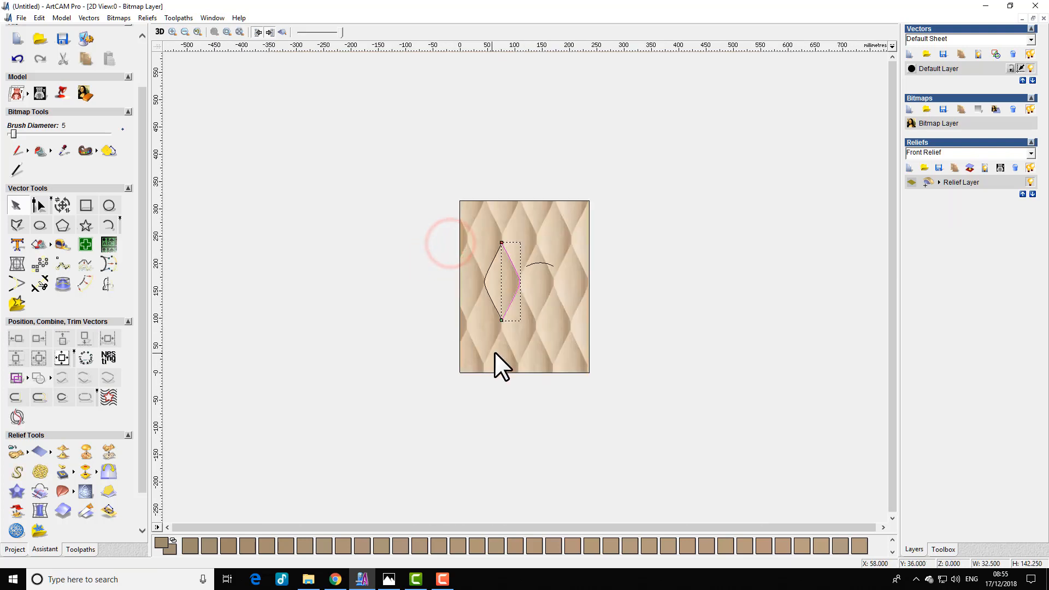
scroll(503, 344, up, 1)
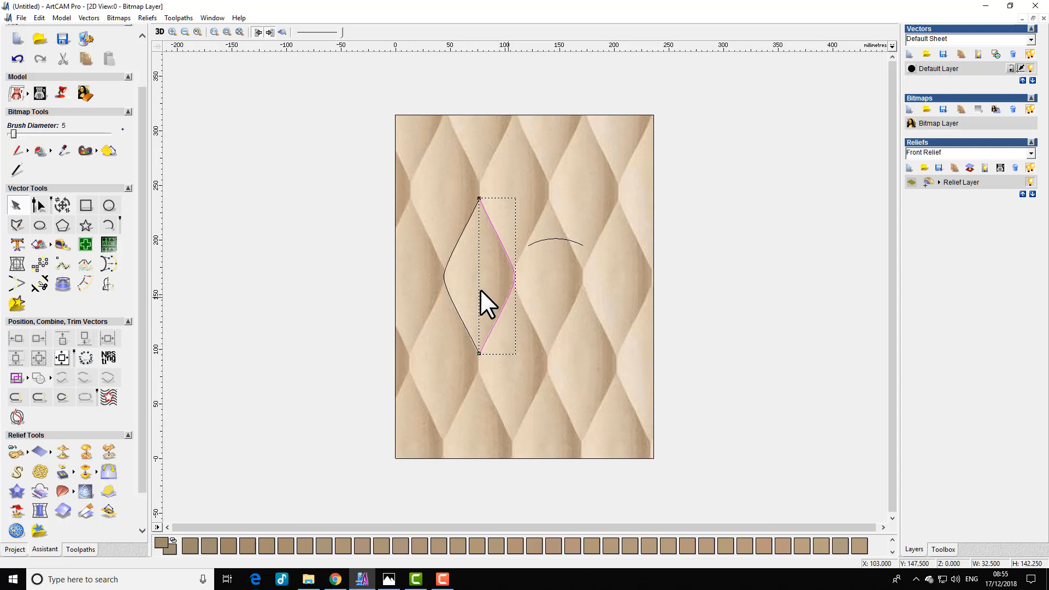
shift+click(446, 291)
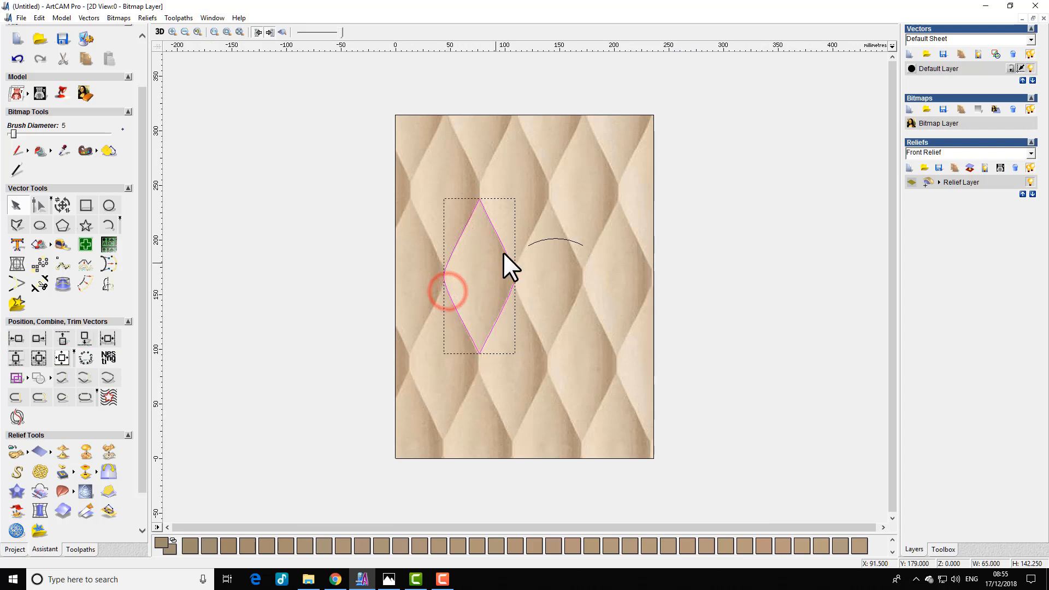
shift+click(543, 238)
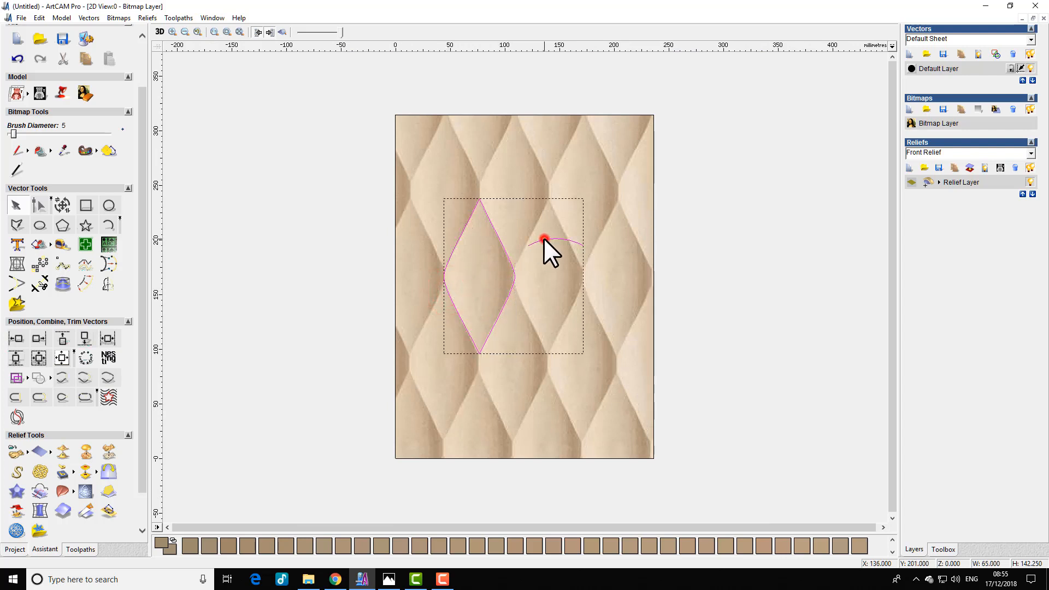
click(64, 489)
click(107, 87)
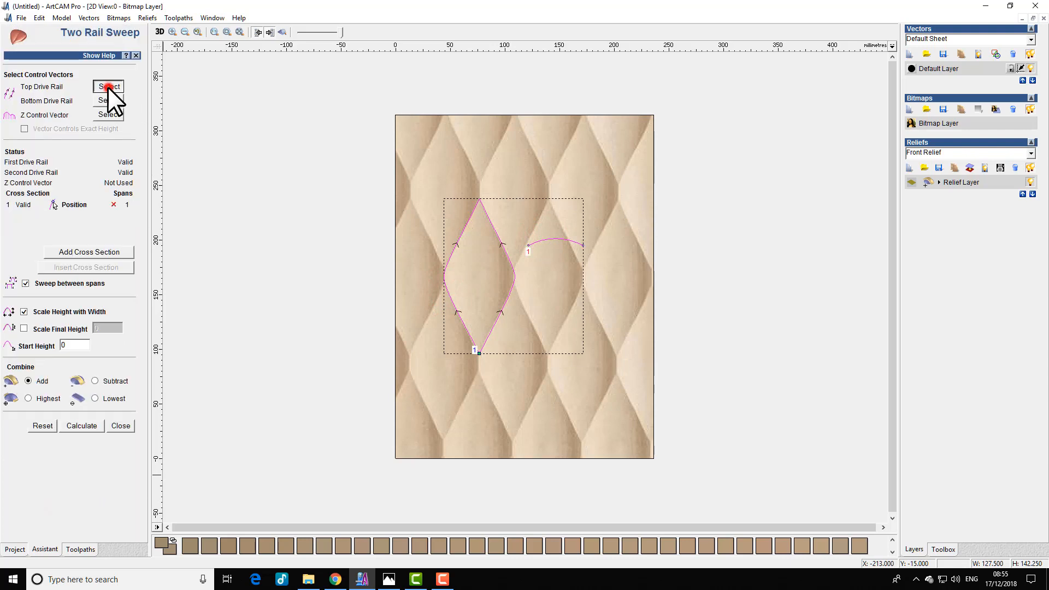
Tile the 2D and 3D views vertically and tilt the 3D view of the flat relief
scroll(542, 321, up, 2)
click(212, 17)
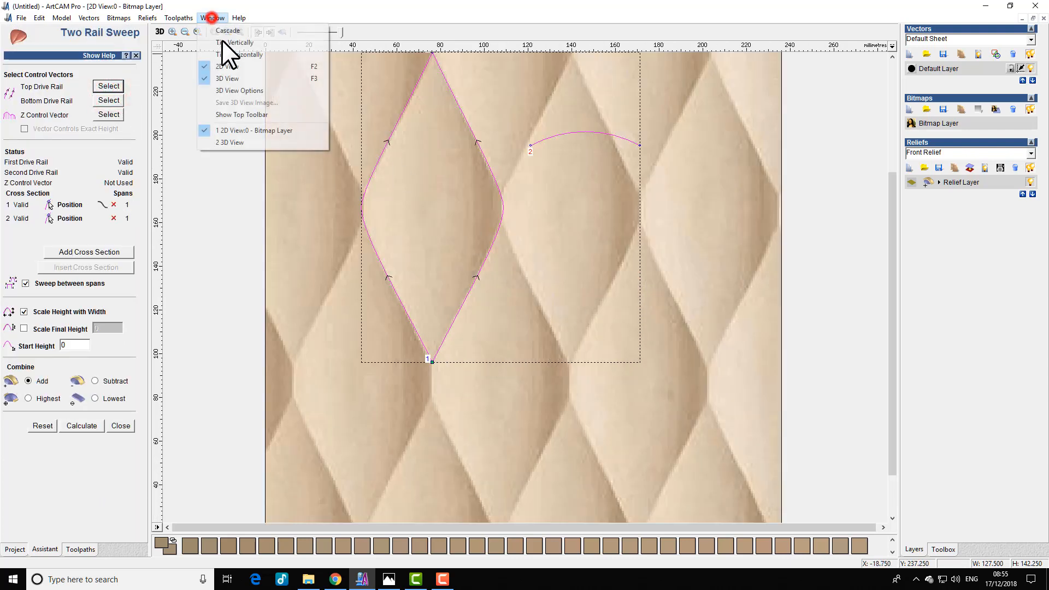
click(237, 43)
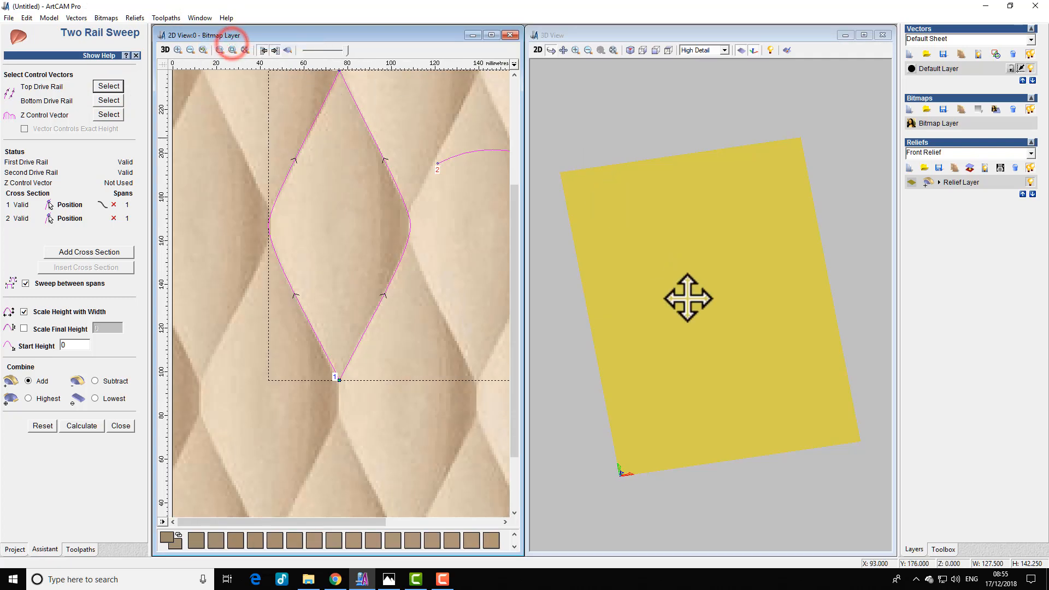
drag(771, 375, 761, 327)
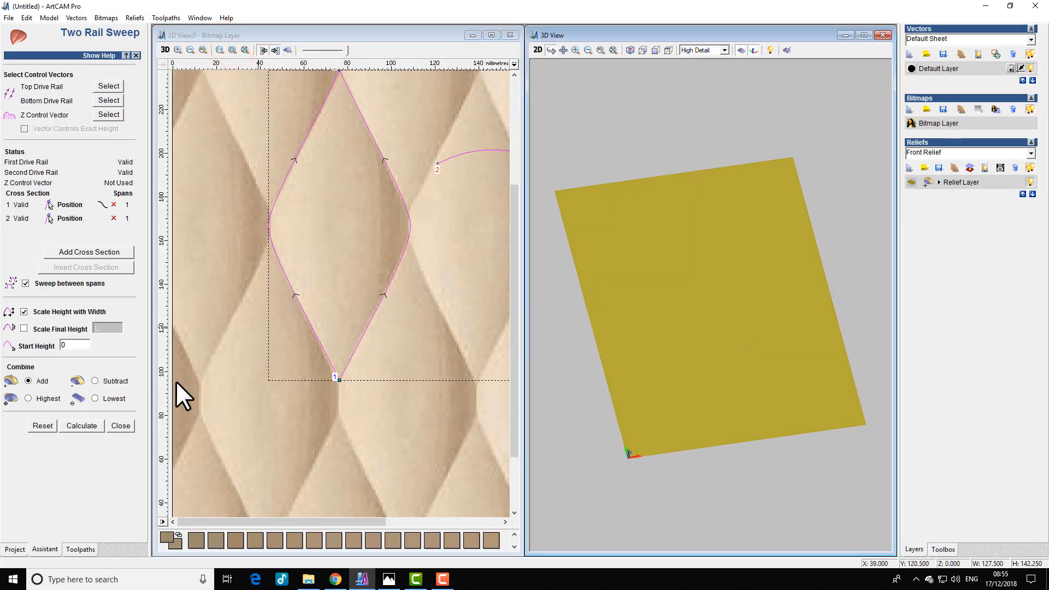
Calculate the two rail sweep with the Add combine mode, check the diamond relief from above and close the sweep settings
click(82, 425)
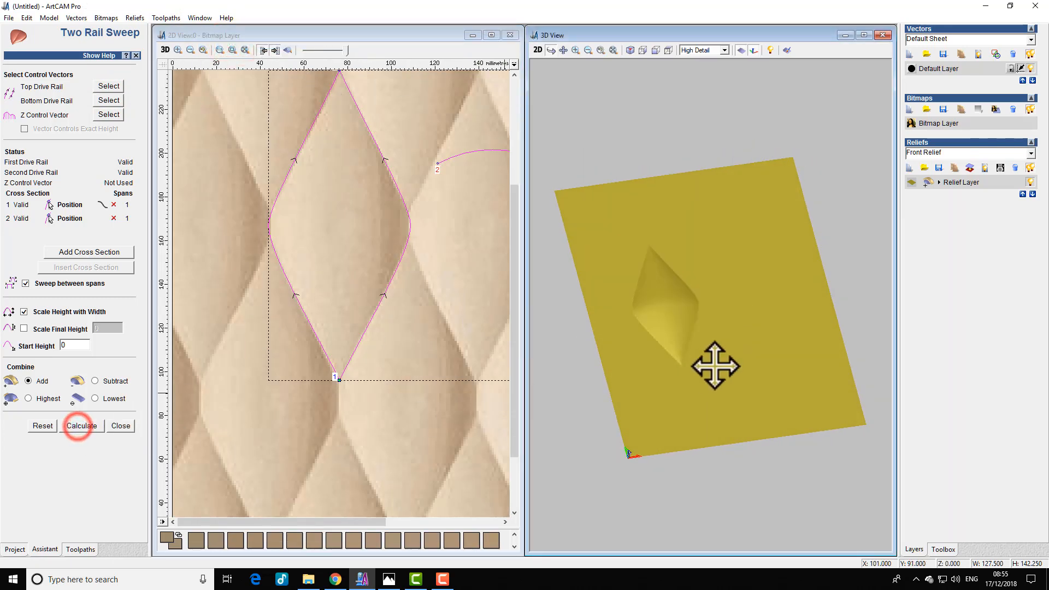
scroll(716, 366, up, 3)
drag(722, 405, 648, 499)
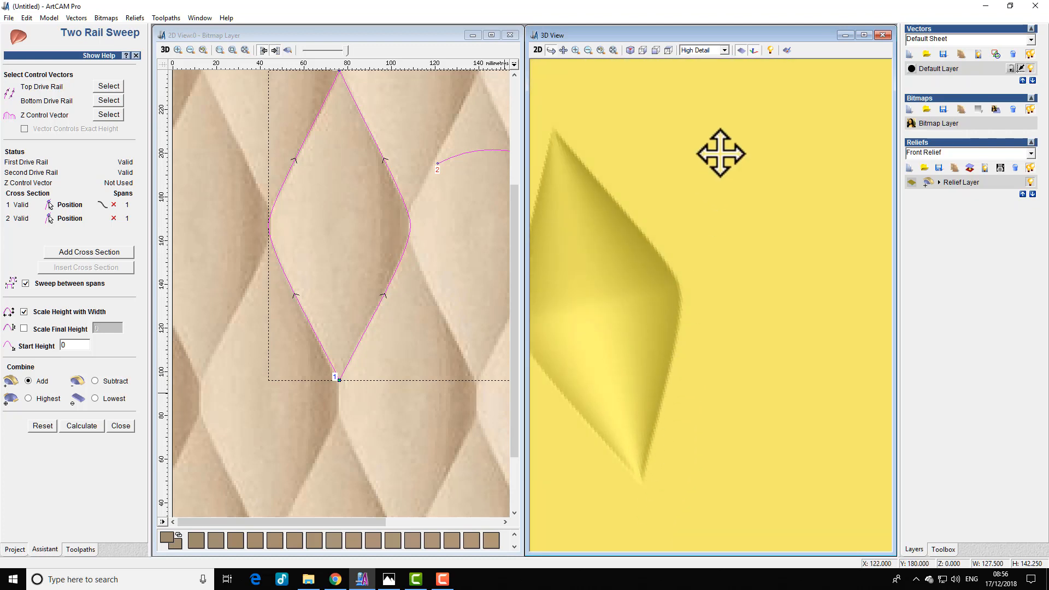
click(668, 50)
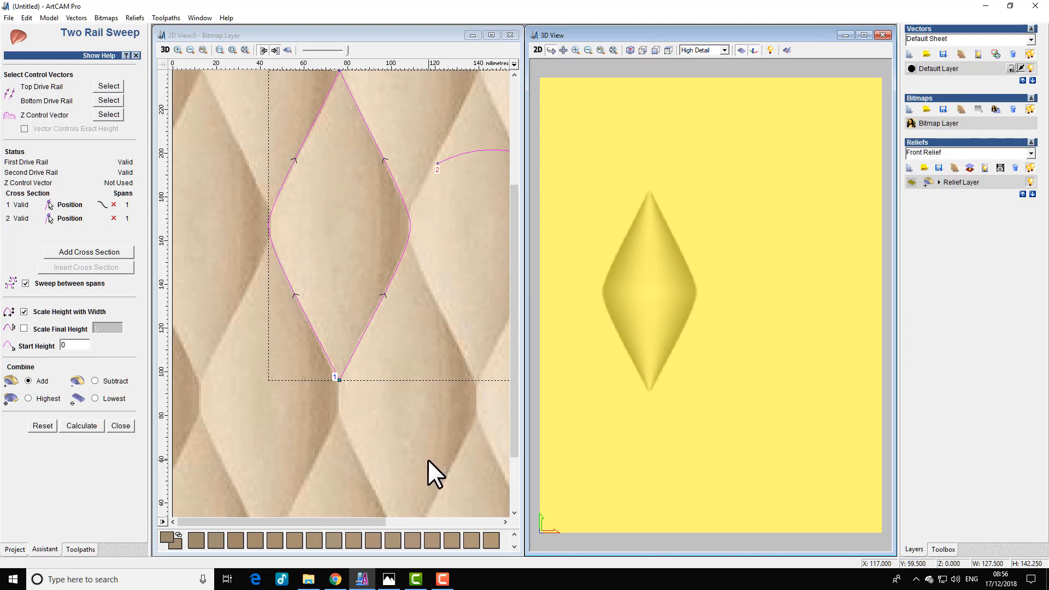
scroll(683, 350, up, 1)
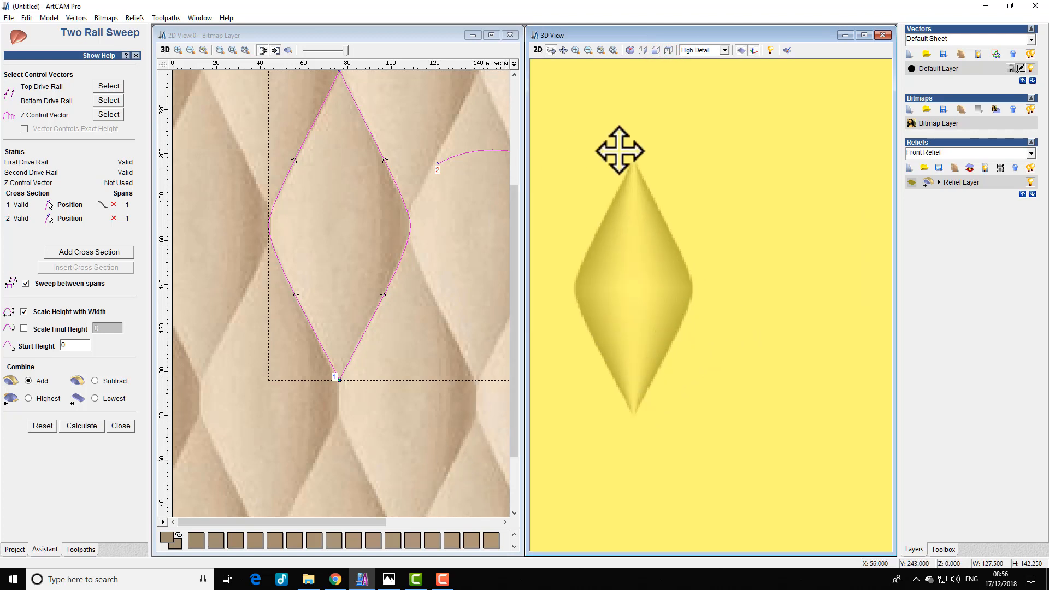
click(117, 427)
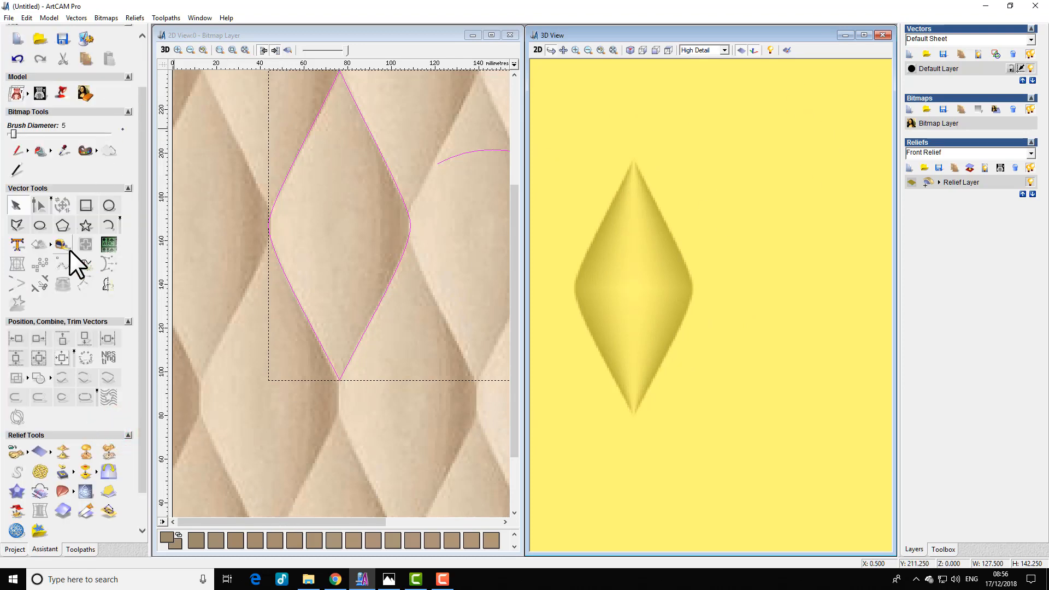
Save the composite relief as 2 in the relif folder and close the current model
click(24, 453)
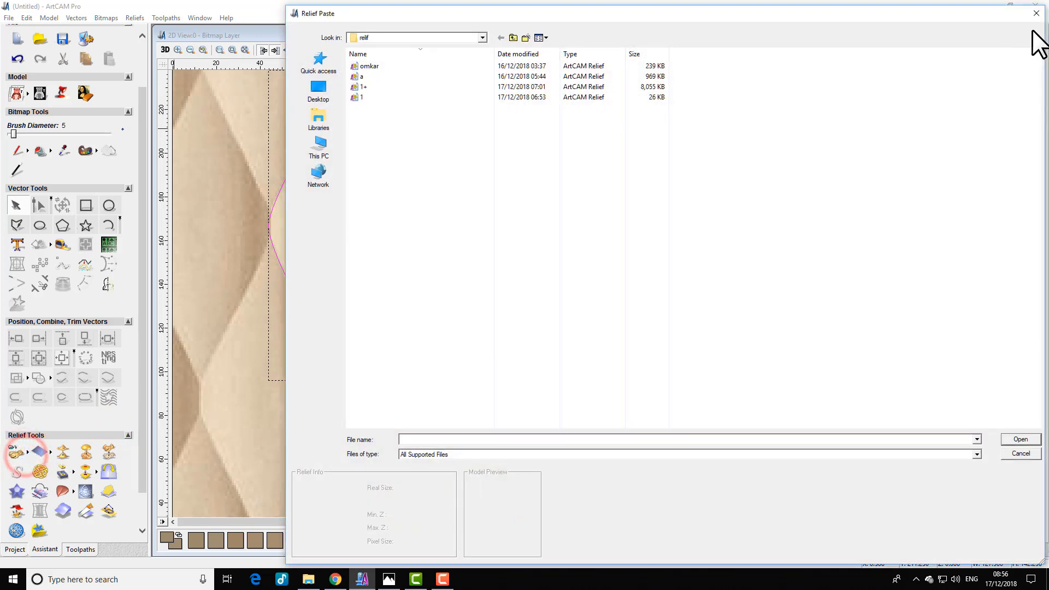
click(1035, 13)
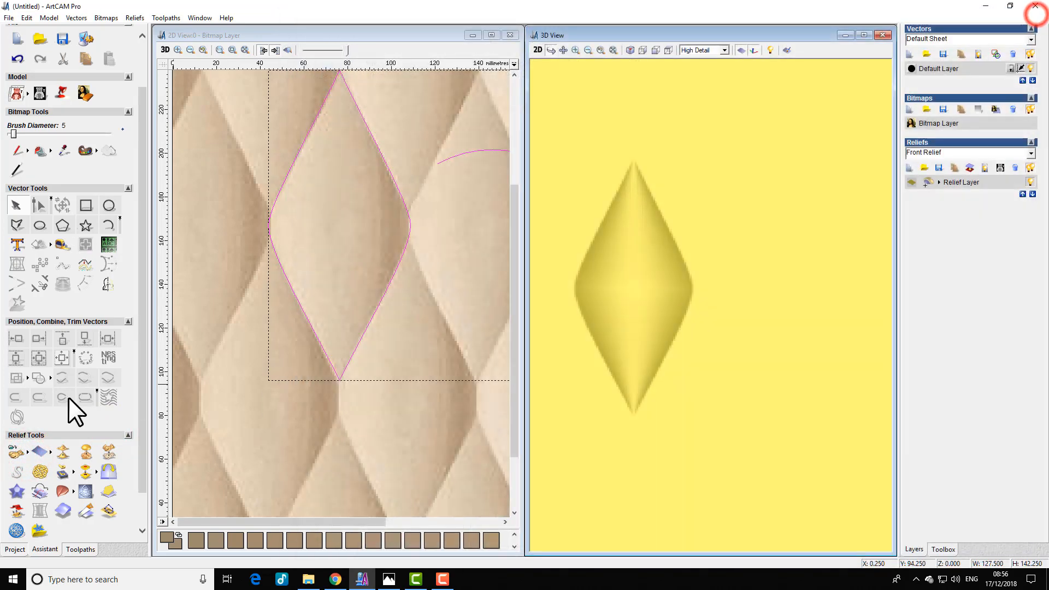
click(27, 454)
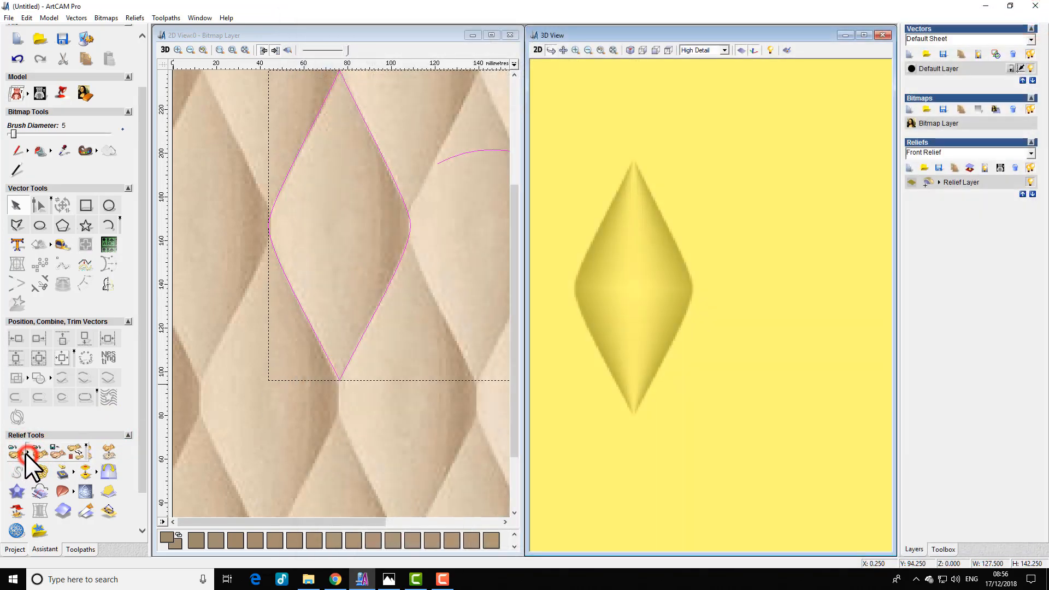
click(52, 451)
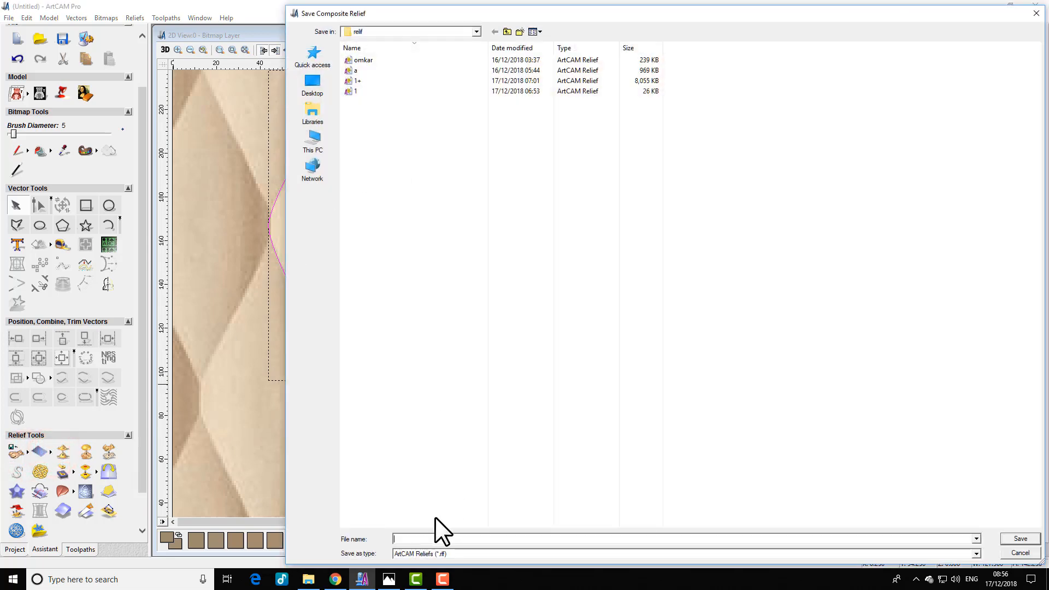
click(421, 539)
text(2)
click(1019, 539)
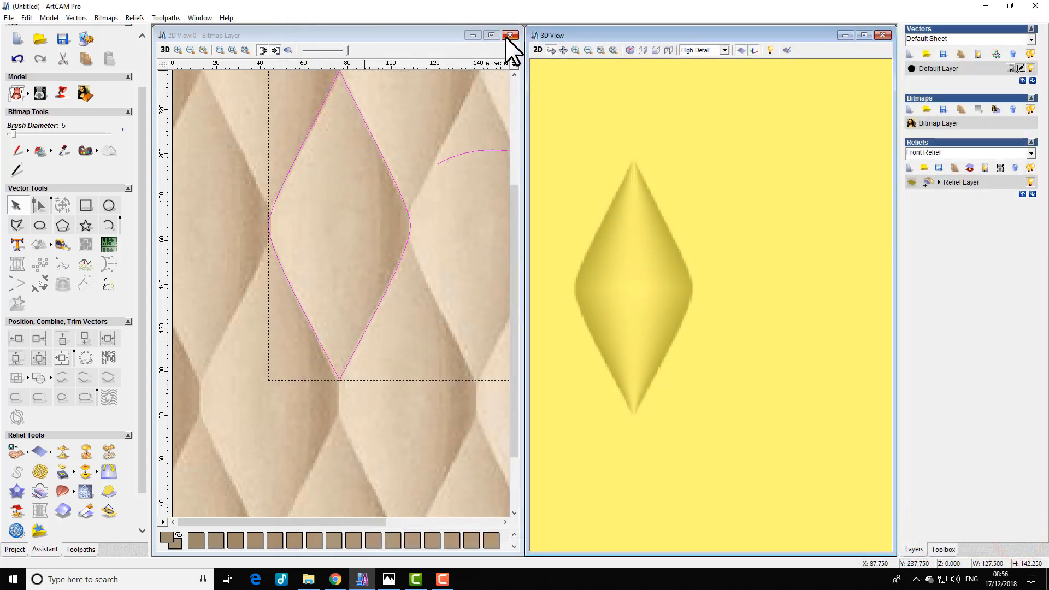
click(506, 36)
click(529, 312)
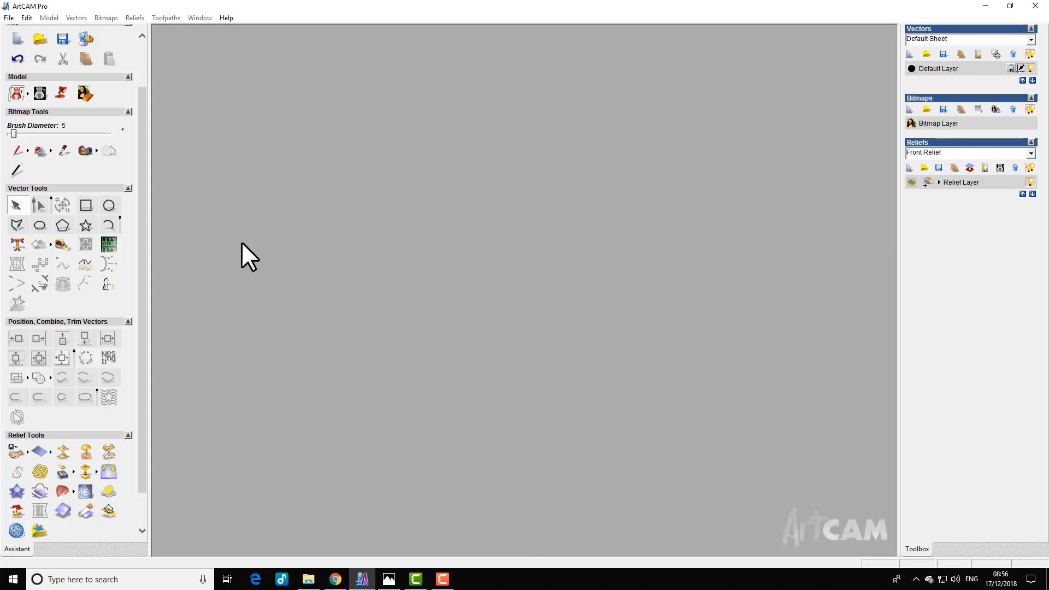
Create a new model 500 mm high and 500 mm wide and maximize its 2D view
click(5, 18)
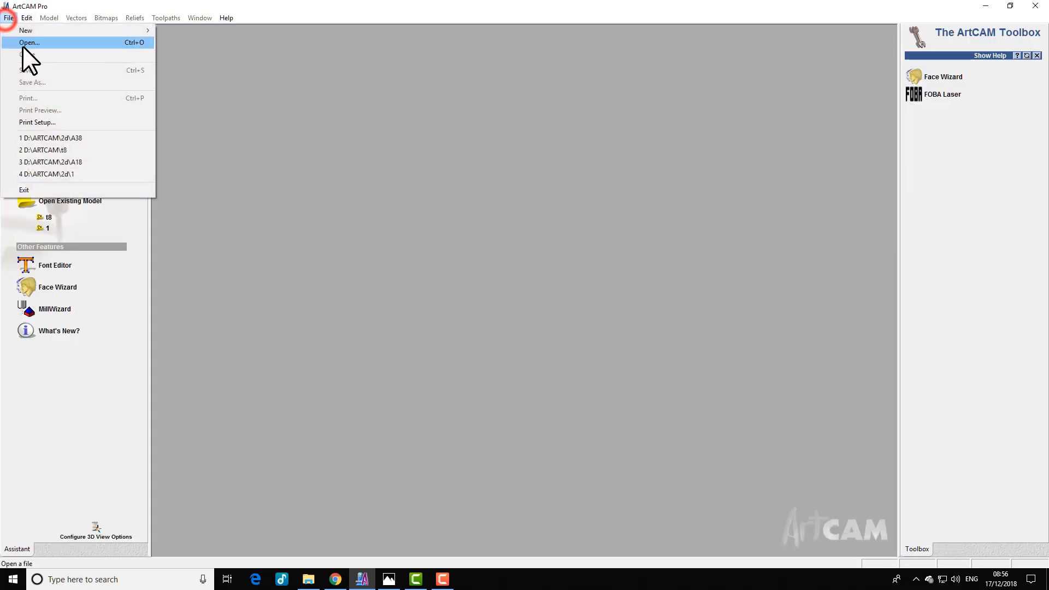
mouse_move(31, 32)
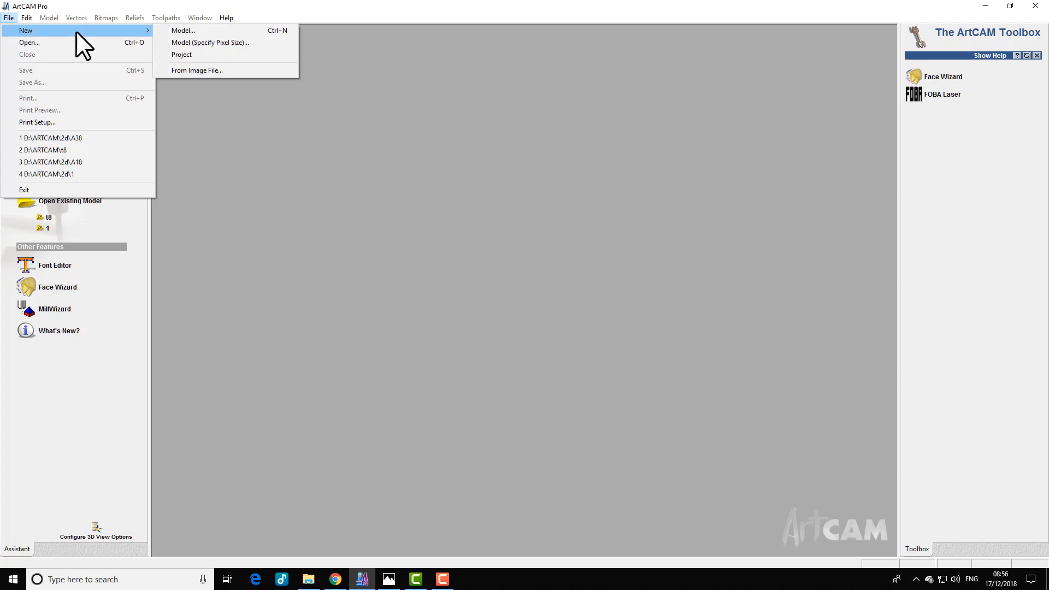
click(245, 32)
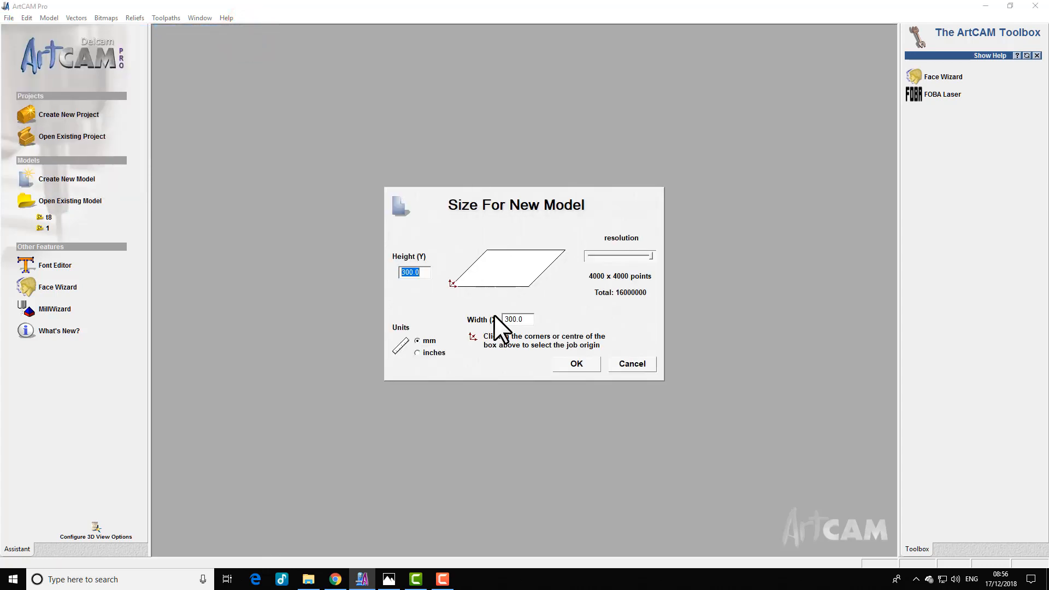
text(500)
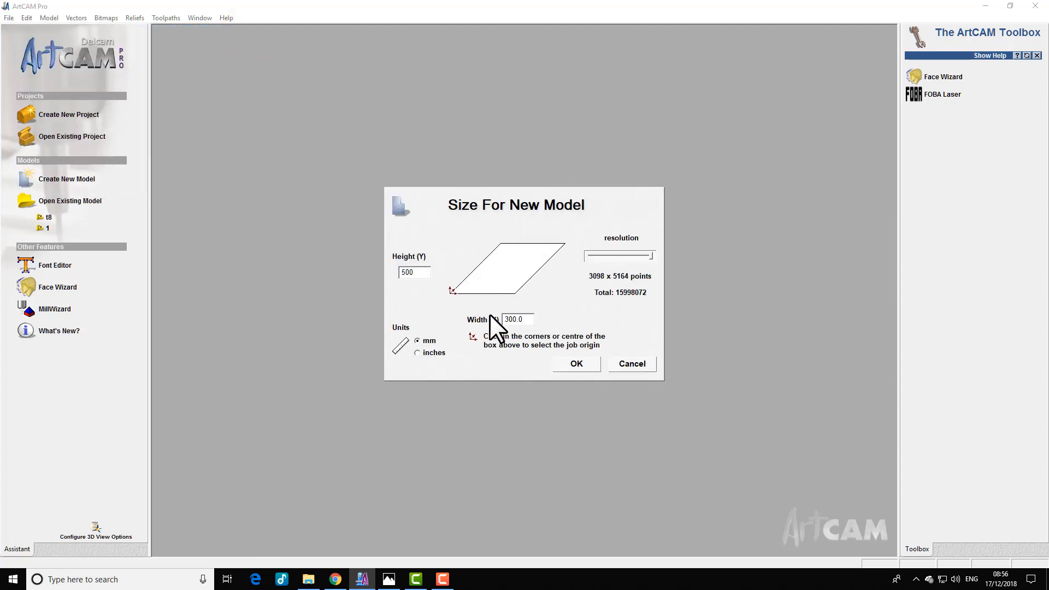
text(500)
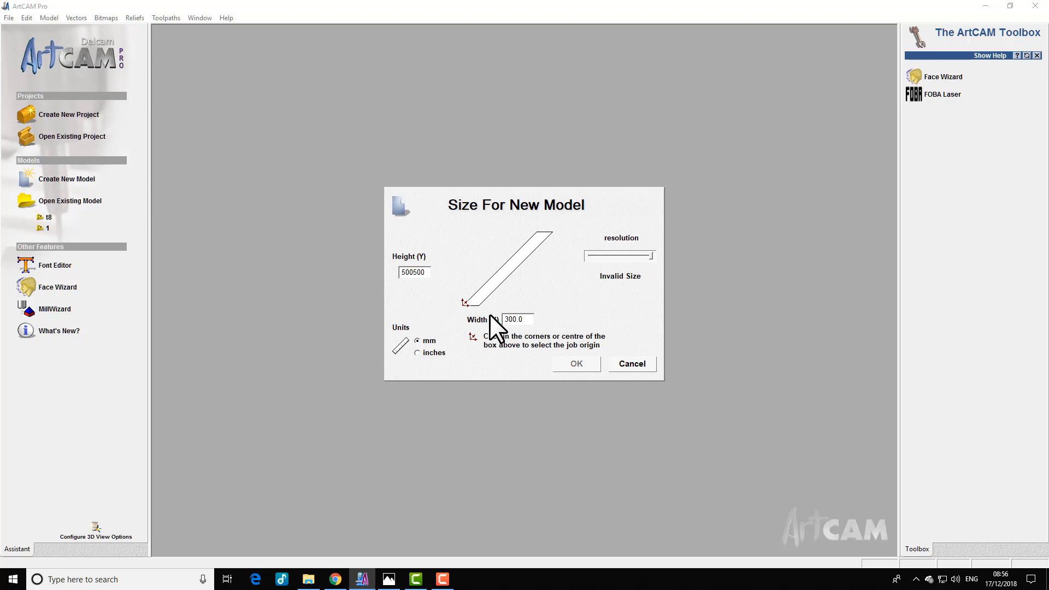
key(BackSpace)
key(BackSpace)
key(BackSpace)
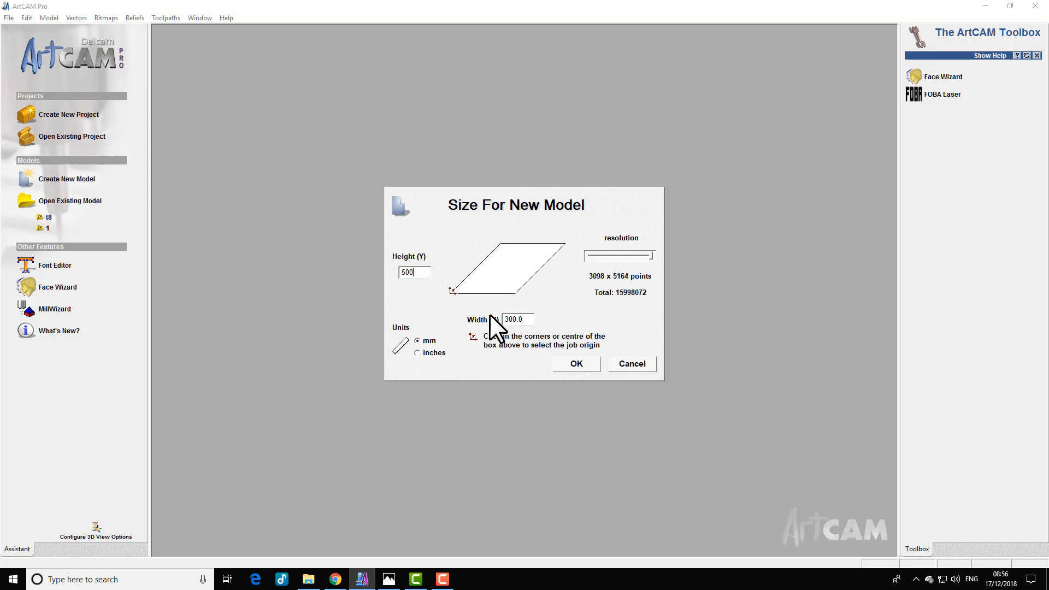
key(Tab)
text(500)
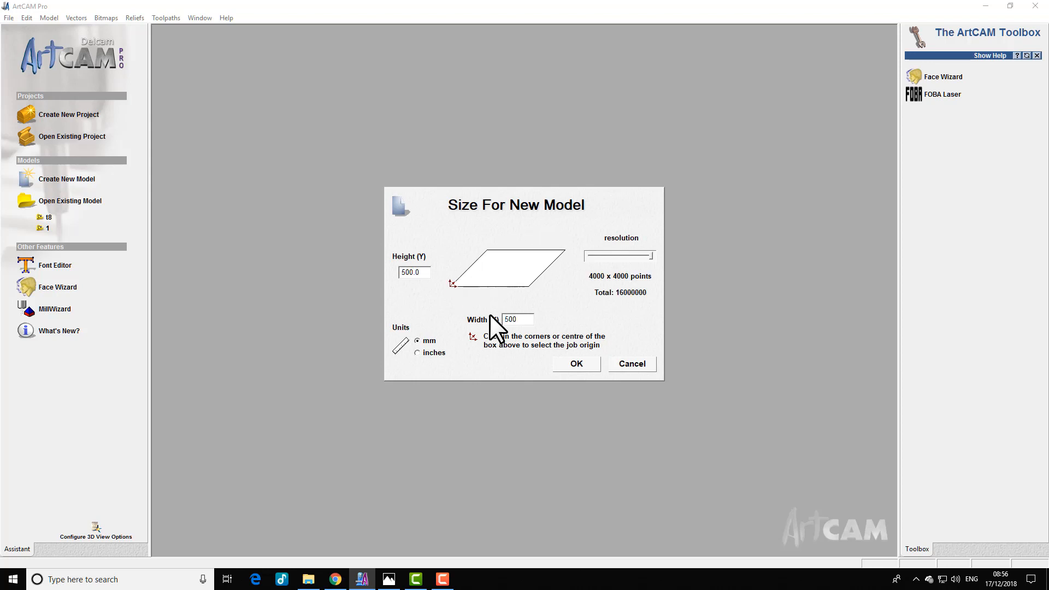
key(Return)
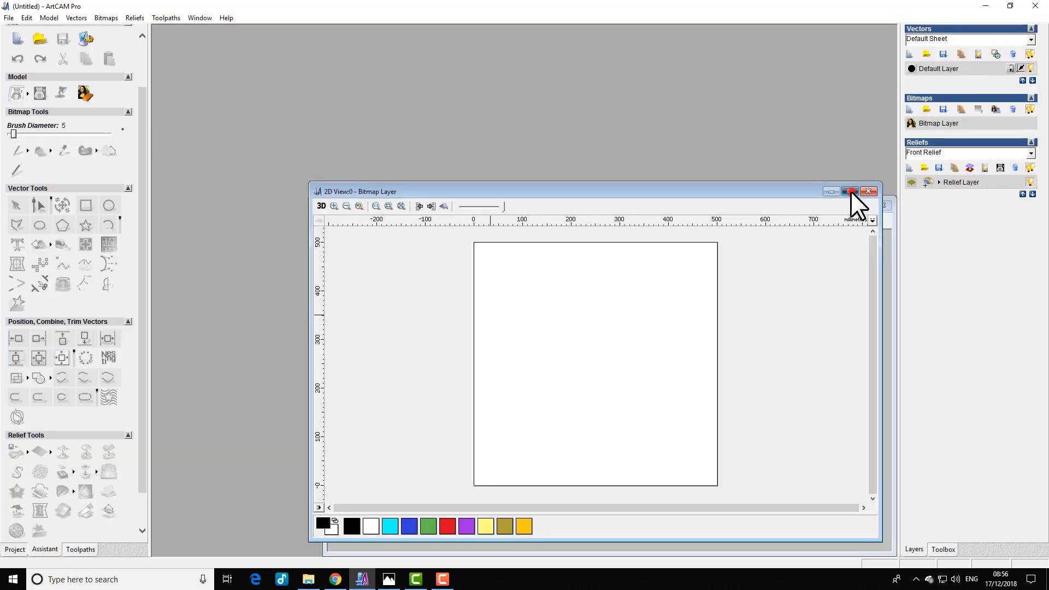
click(851, 192)
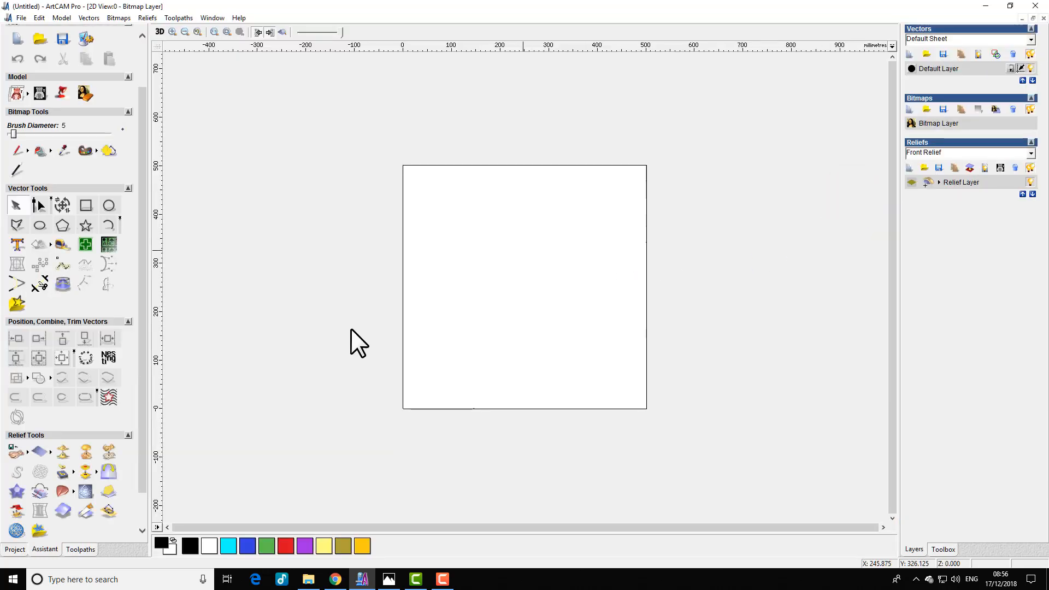
Load the saved relief file 2 into the new model as 3D clipart
click(25, 451)
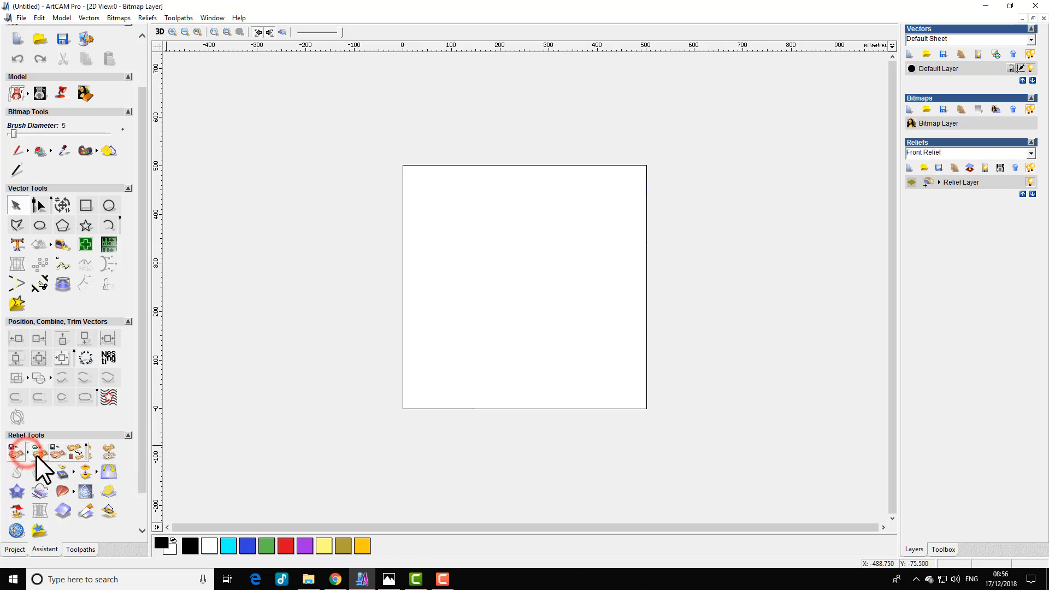
click(38, 452)
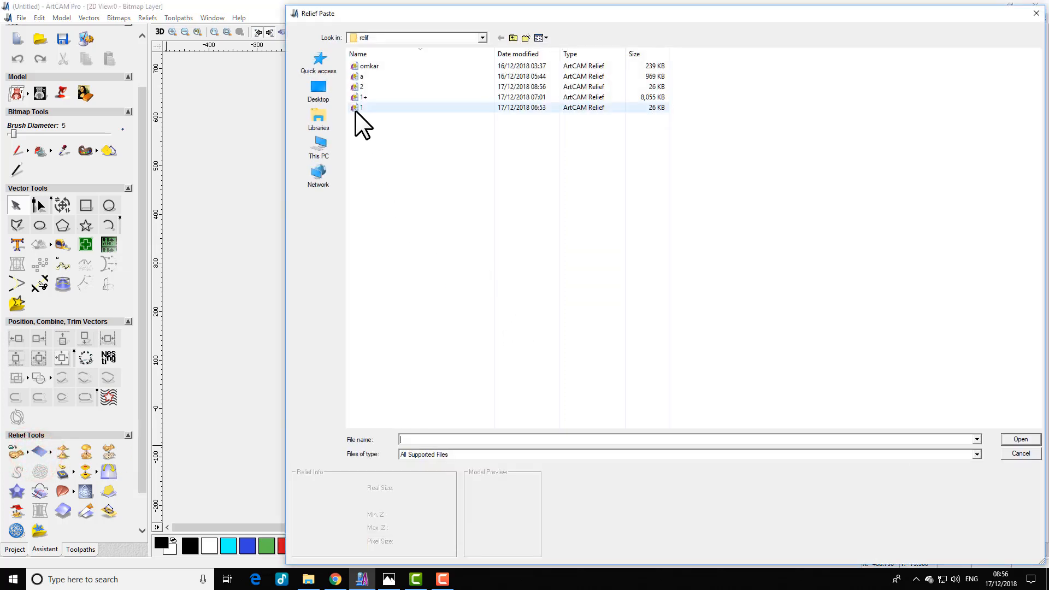
click(361, 87)
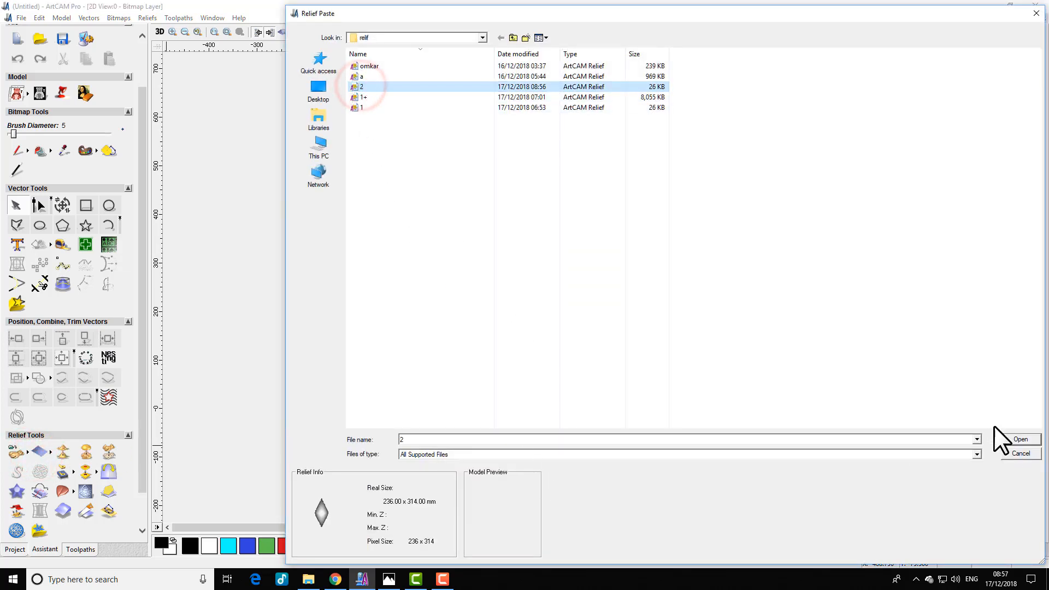
click(1019, 439)
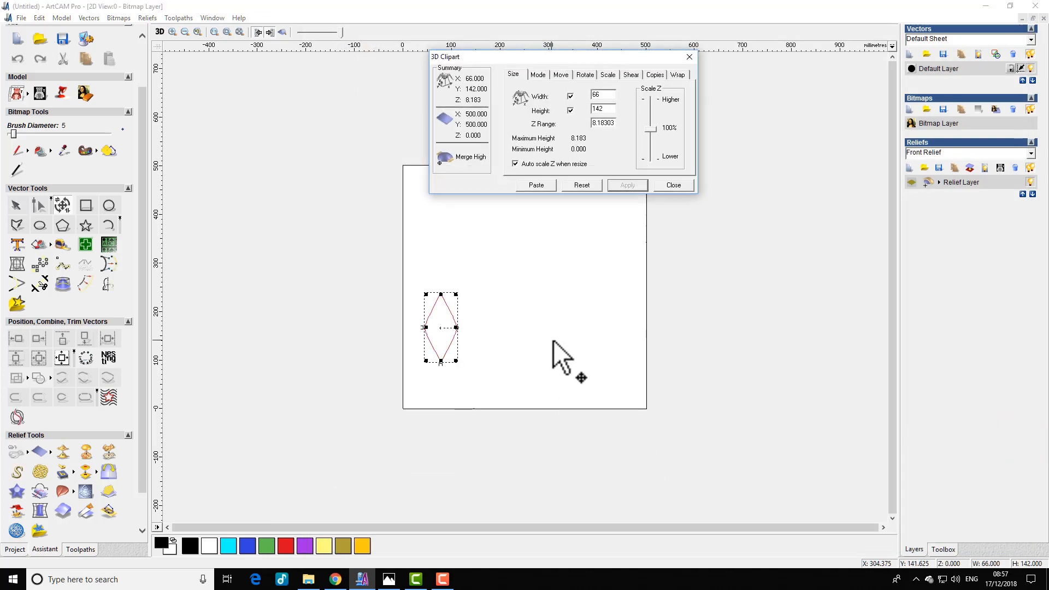
Tile the 2D and 3D views vertically and tilt the 3D view to show the loaded diamond
click(213, 17)
click(221, 42)
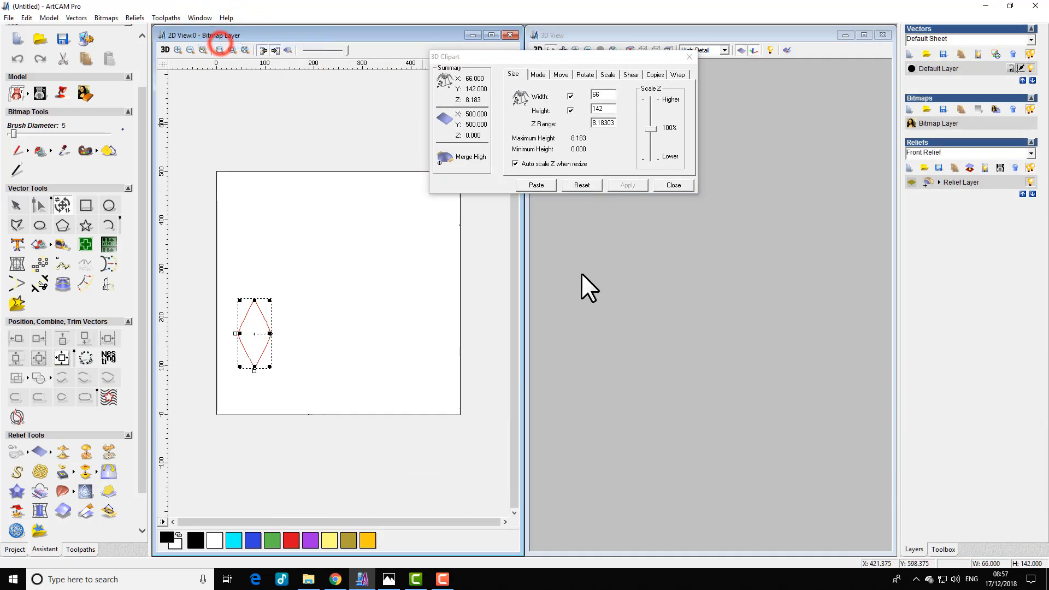
click(581, 273)
drag(721, 311, 830, 382)
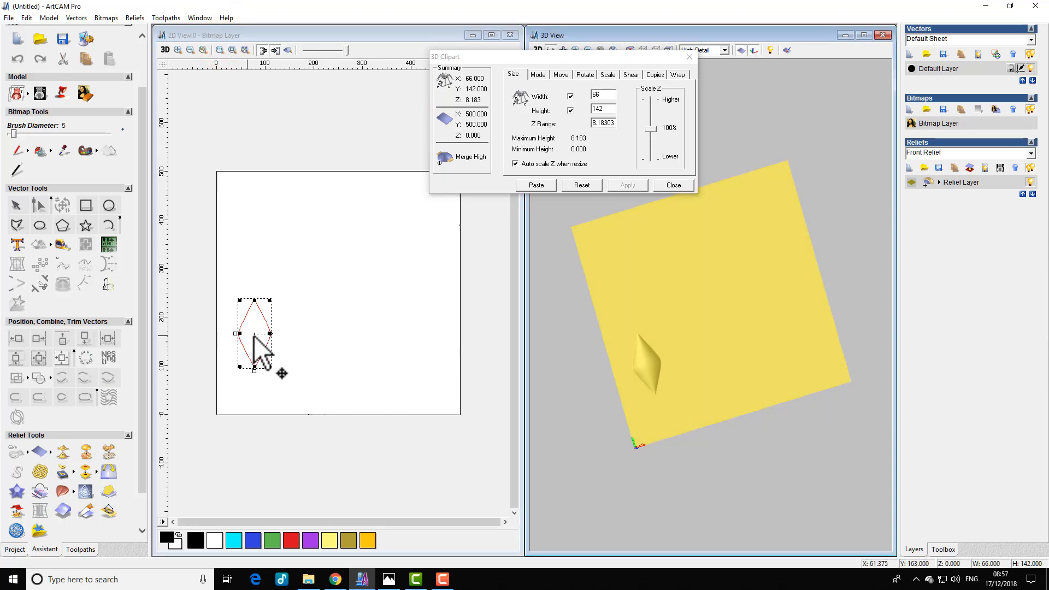
Move the diamond clipart down near the model's origin corner, with its lower tip on the bottom edge
scroll(253, 336, up, 2)
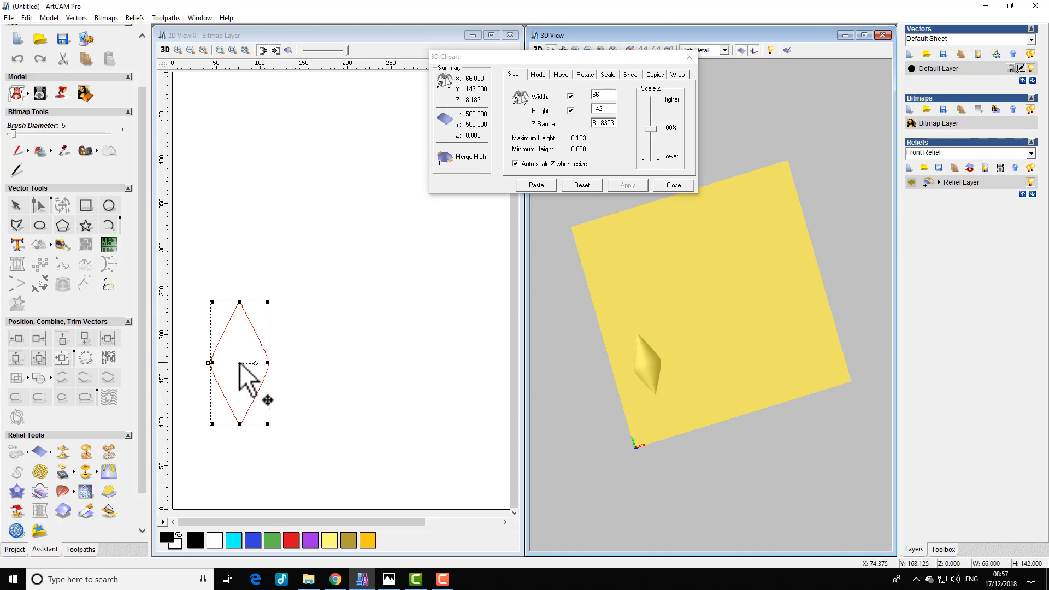
scroll(276, 353, down, 4)
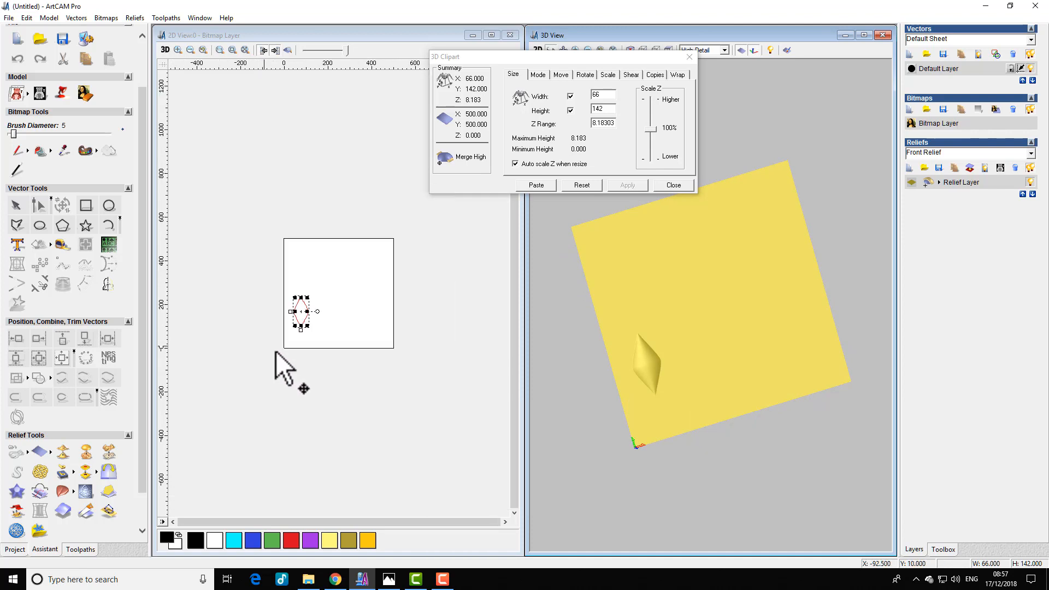
click(295, 311)
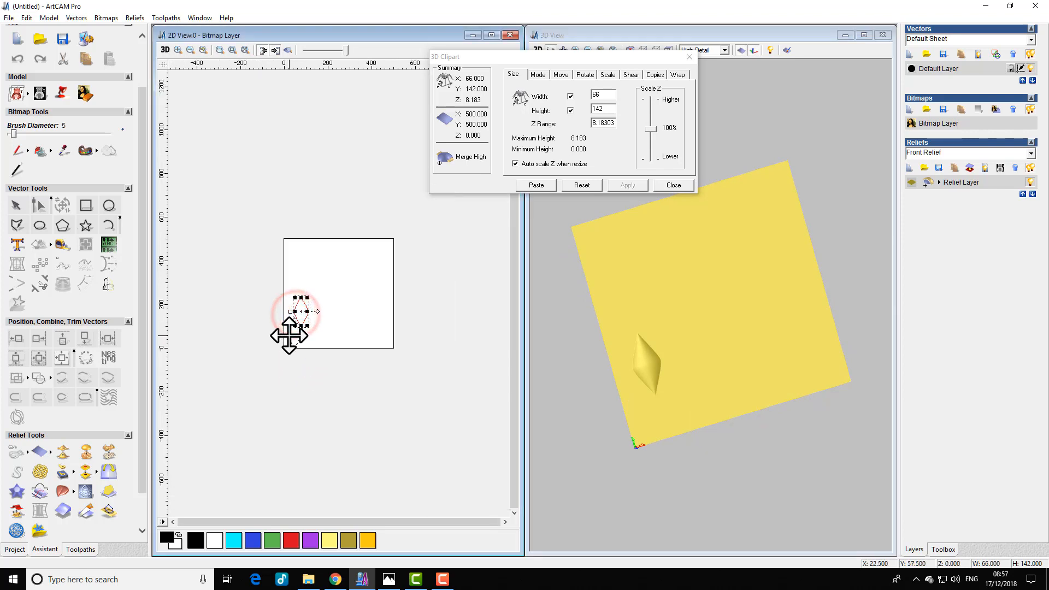
drag(288, 334, 289, 335)
scroll(311, 348, up, 1)
scroll(272, 380, up, 1)
scroll(295, 363, down, 1)
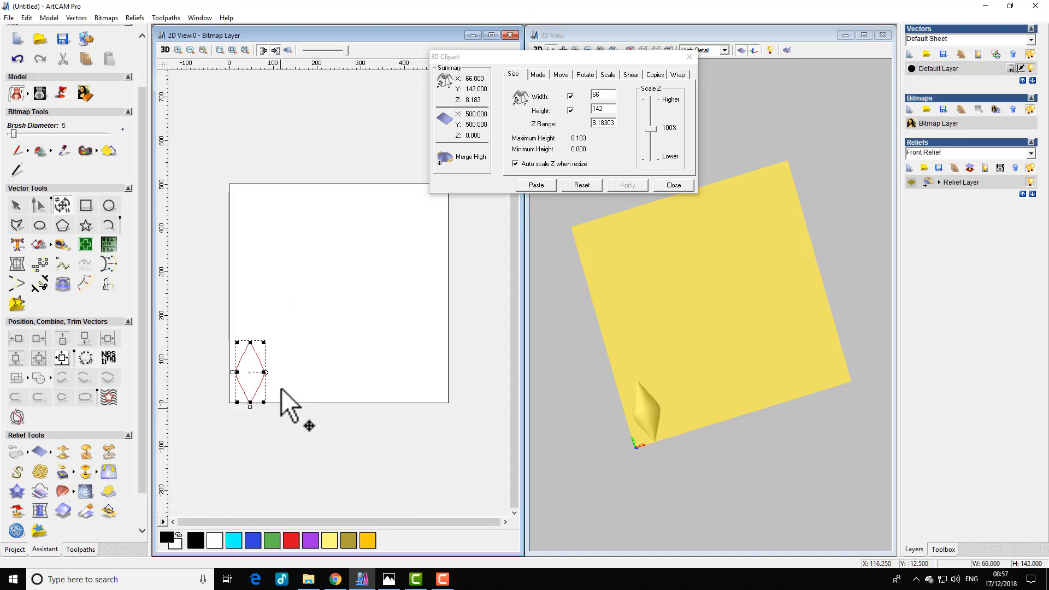
scroll(280, 390, up, 1)
scroll(277, 398, down, 1)
scroll(276, 398, up, 1)
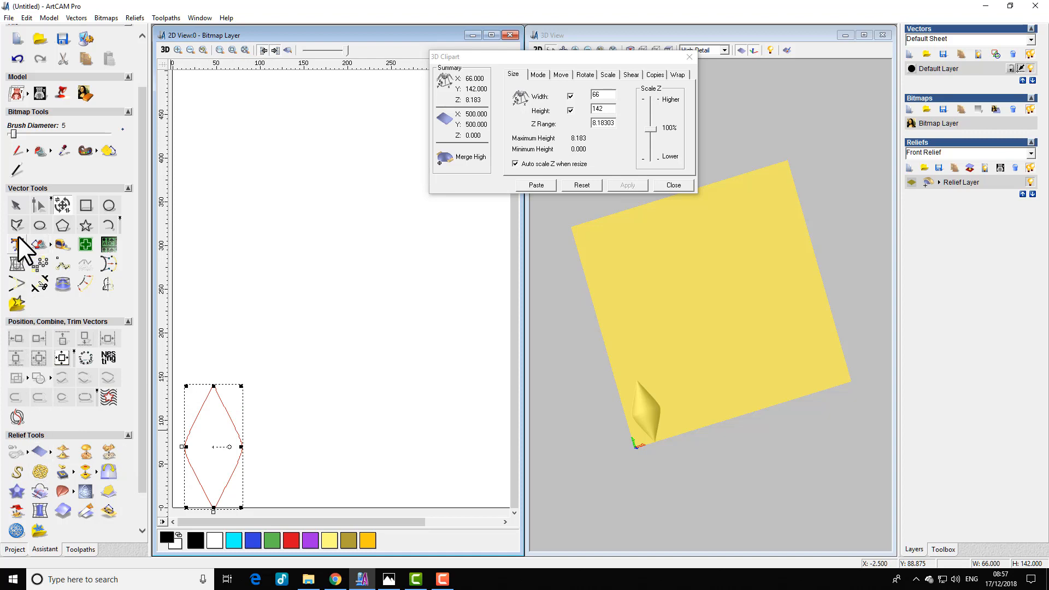
Measure the diamond clipart's width between its two side corners
click(60, 242)
drag(185, 445, 244, 447)
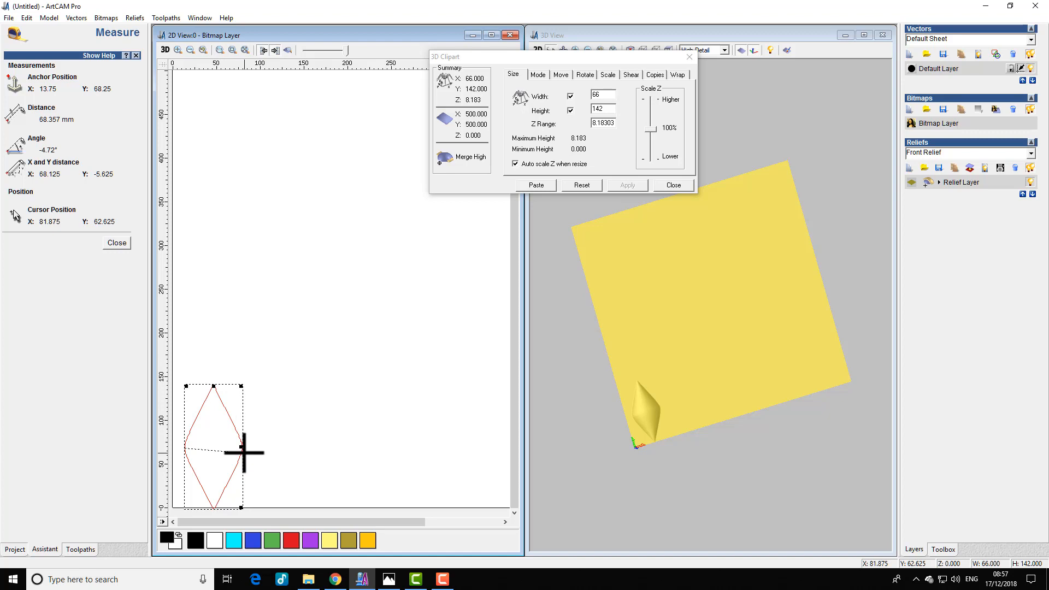
drag(244, 453, 241, 445)
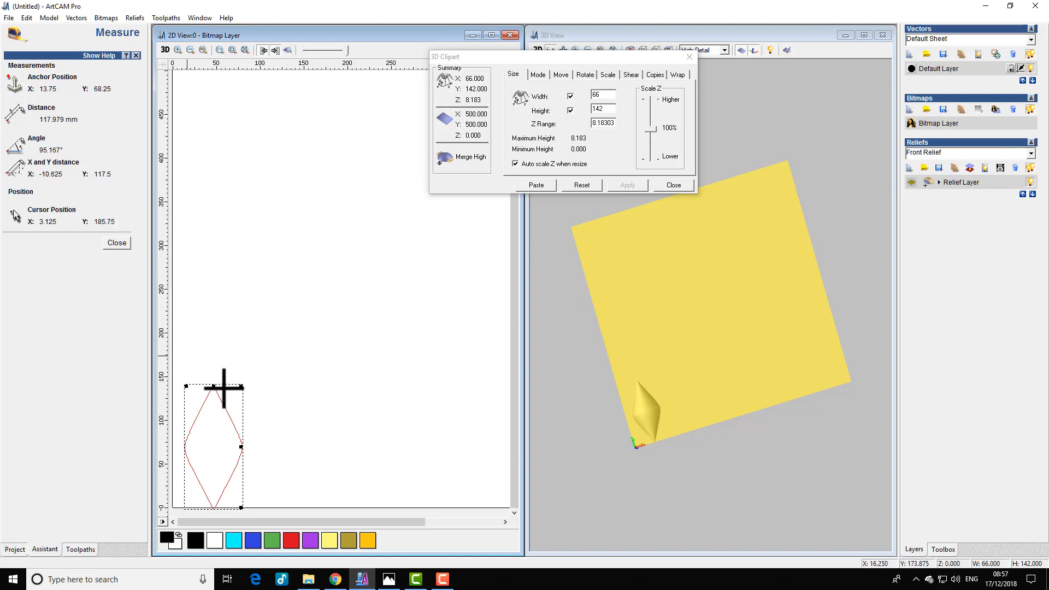
right_click(254, 434)
Reselect the diamond clipart in the 2D view so its transform handles are active
scroll(617, 406, down, 2)
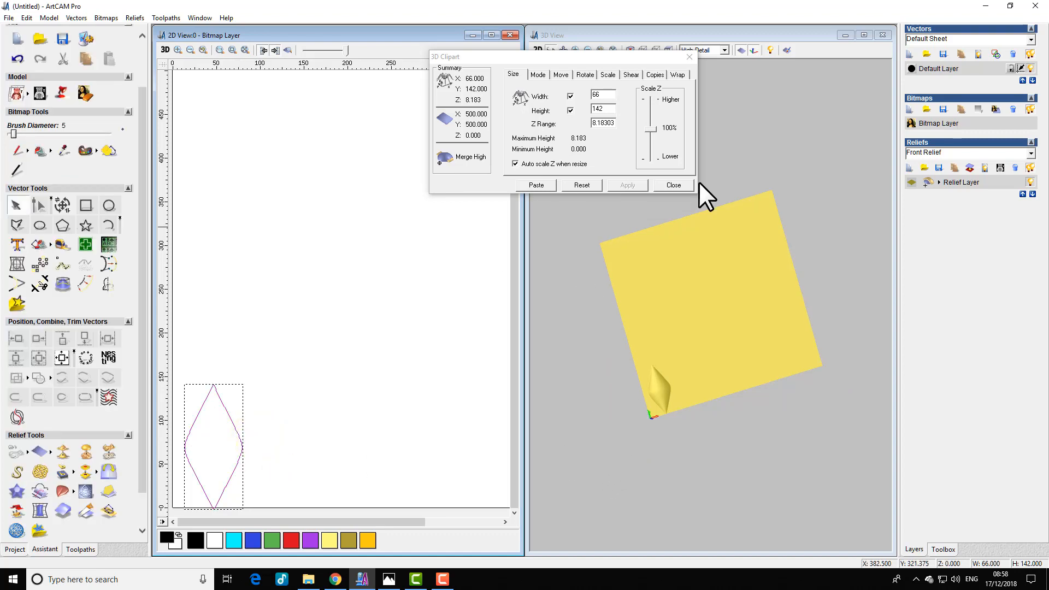
right_click(290, 456)
double_click(254, 441)
click(237, 430)
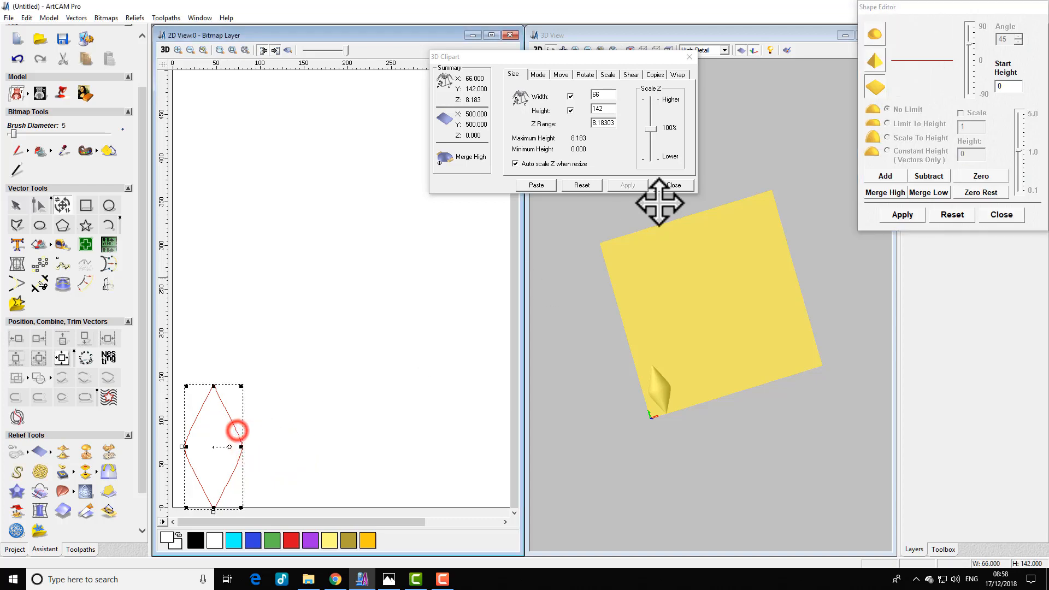
Try pasting the diamond clipart as a linear row of 3 columns with an X distance of 65
click(653, 75)
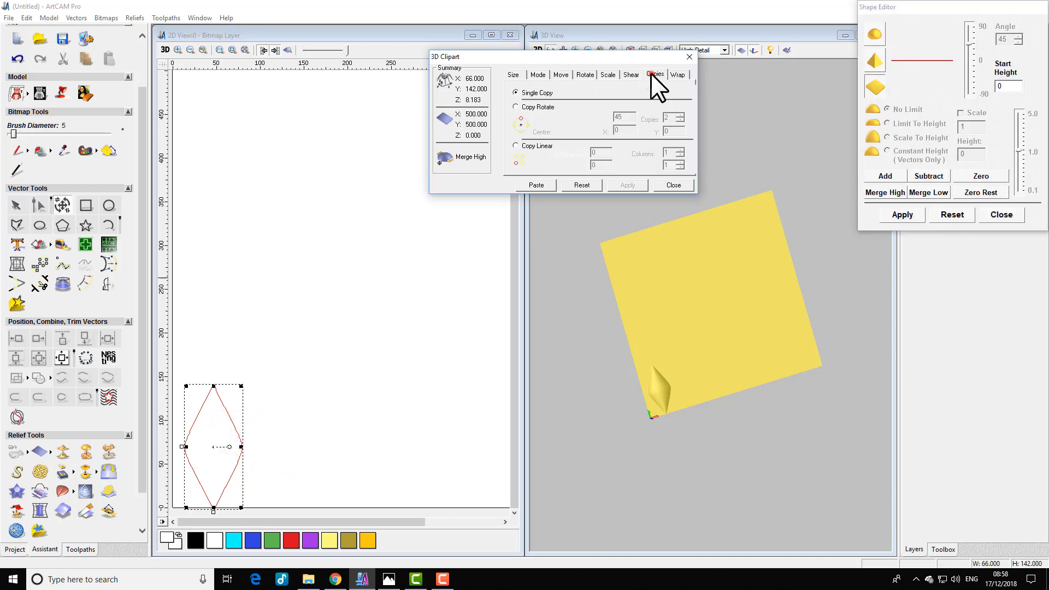
click(516, 146)
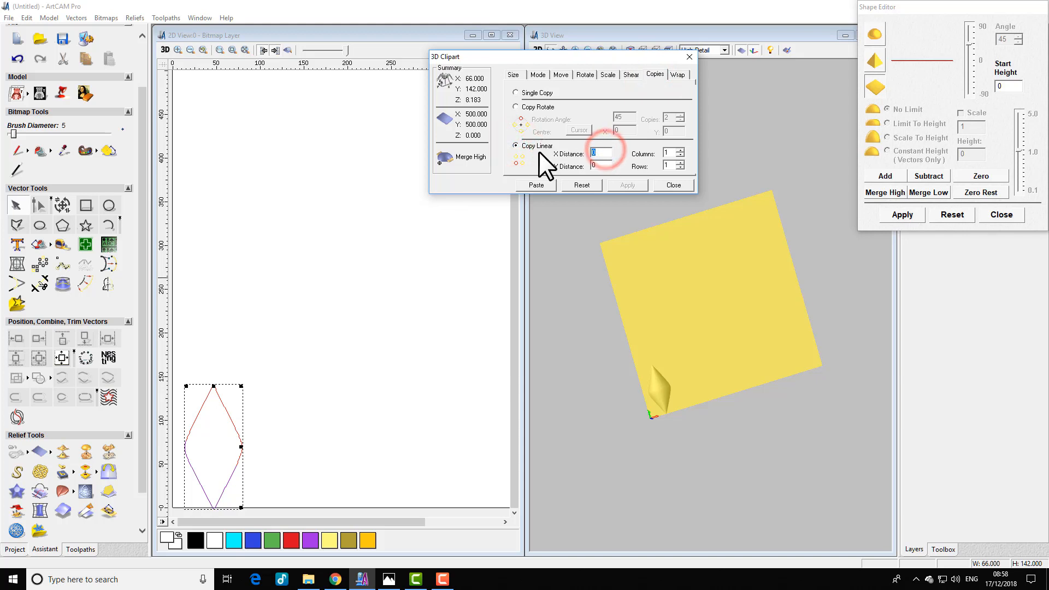
text(65)
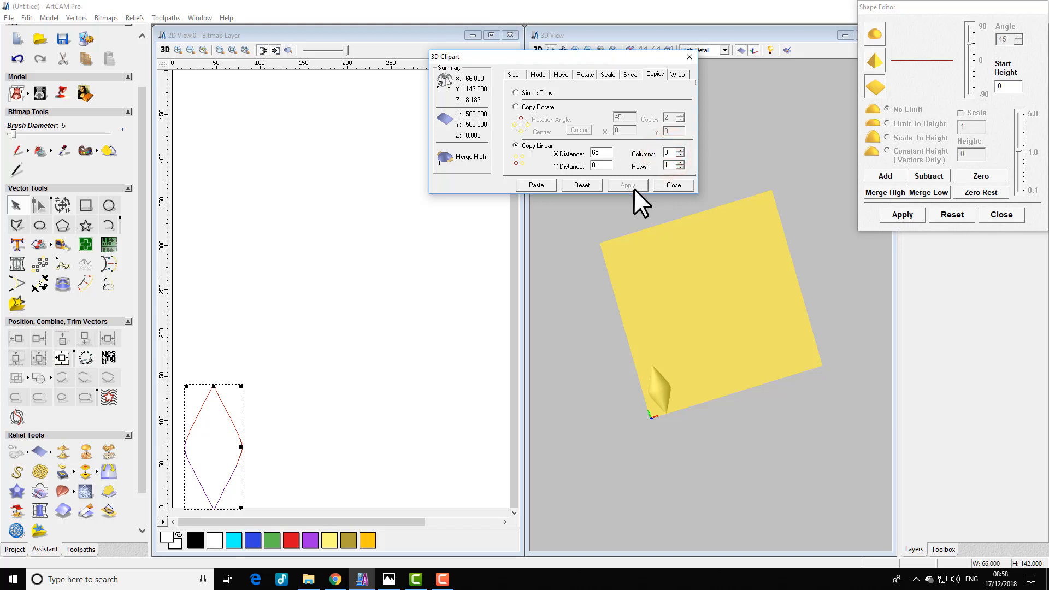
click(533, 184)
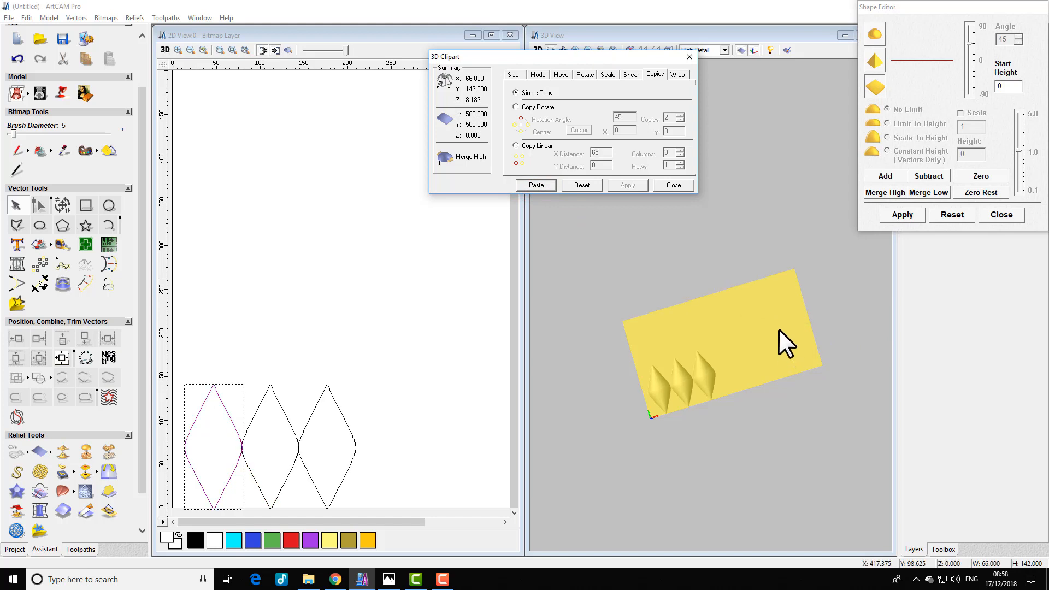
Examine in 3D how closely the side corners of neighbouring pasted diamonds meet
scroll(766, 400, up, 1)
drag(766, 400, 612, 416)
scroll(666, 430, up, 2)
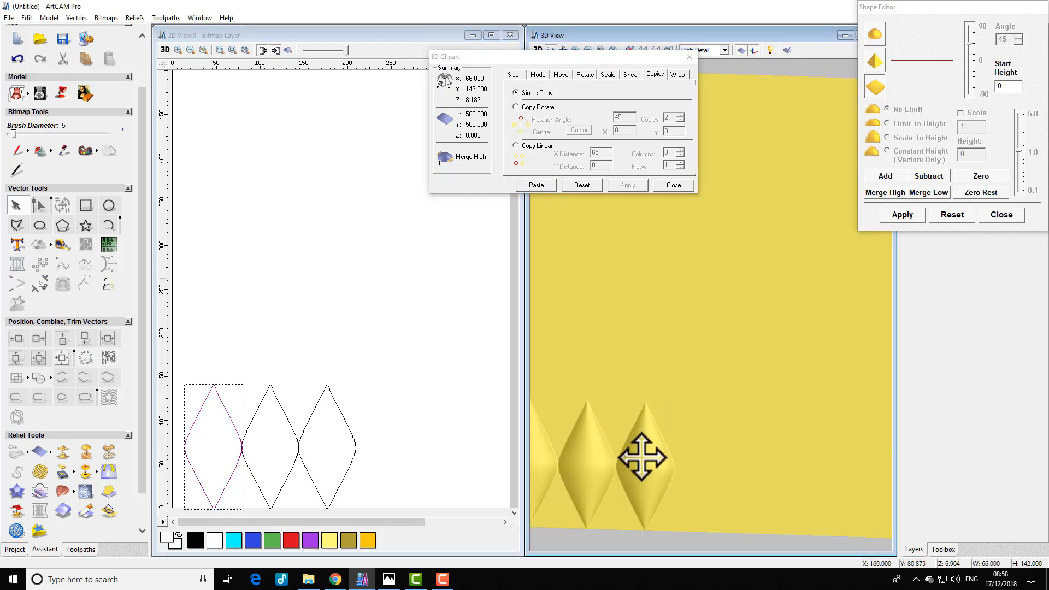
scroll(672, 438, down, 2)
drag(688, 424, 643, 455)
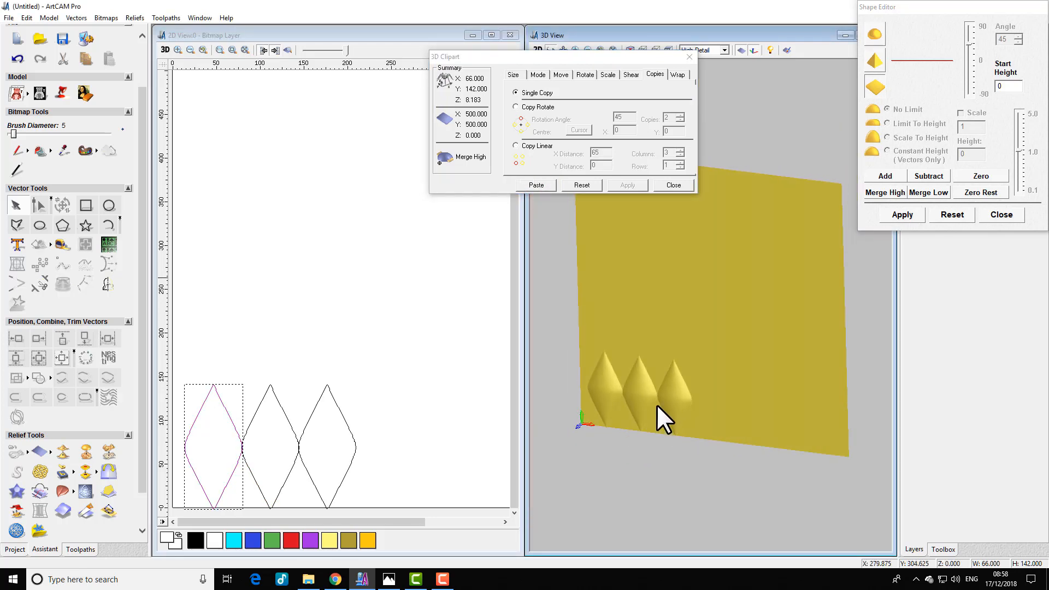
scroll(657, 406, up, 3)
mouse_move(672, 376)
mouse_down()
mouse_move(749, 276)
mouse_move(668, 380)
mouse_up()
scroll(666, 382, up, 5)
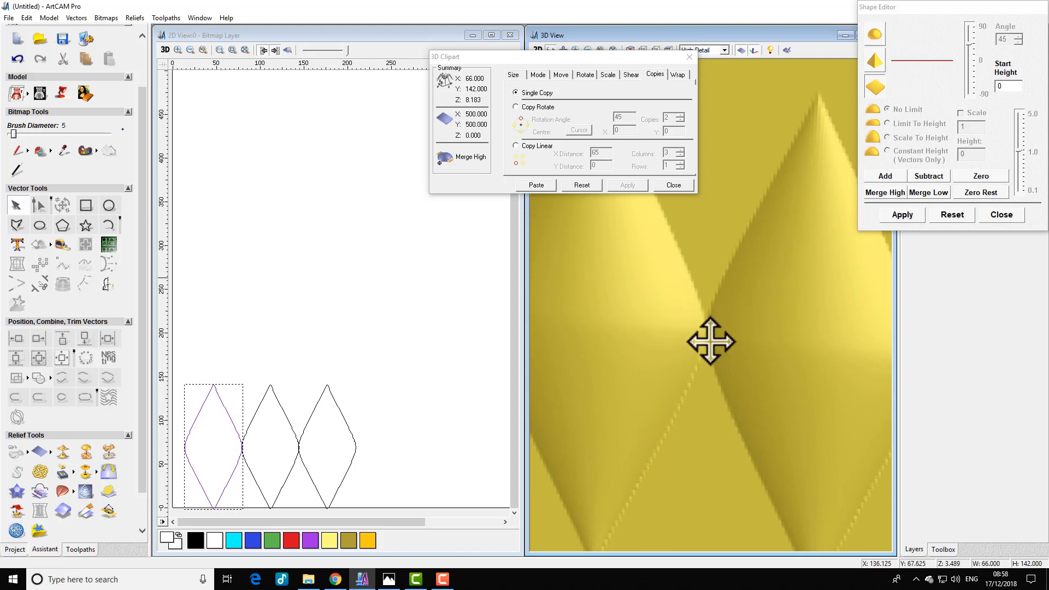
scroll(644, 343, down, 3)
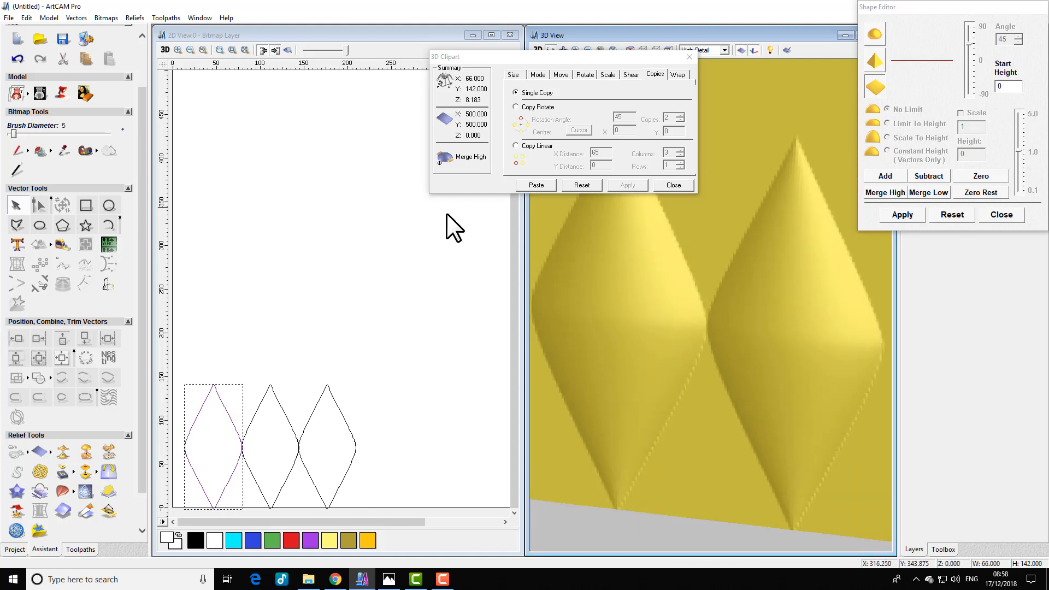
Undo the pasted copies and paste the diamond as a linear row of 10 columns with an X distance of 62
key(ctrl+z)
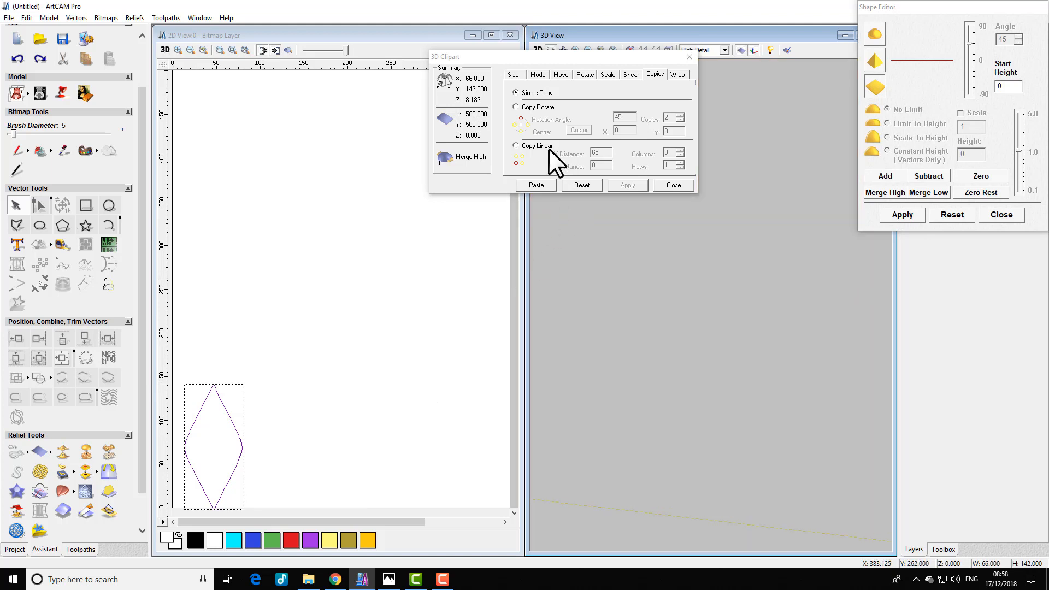
click(601, 153)
click(519, 147)
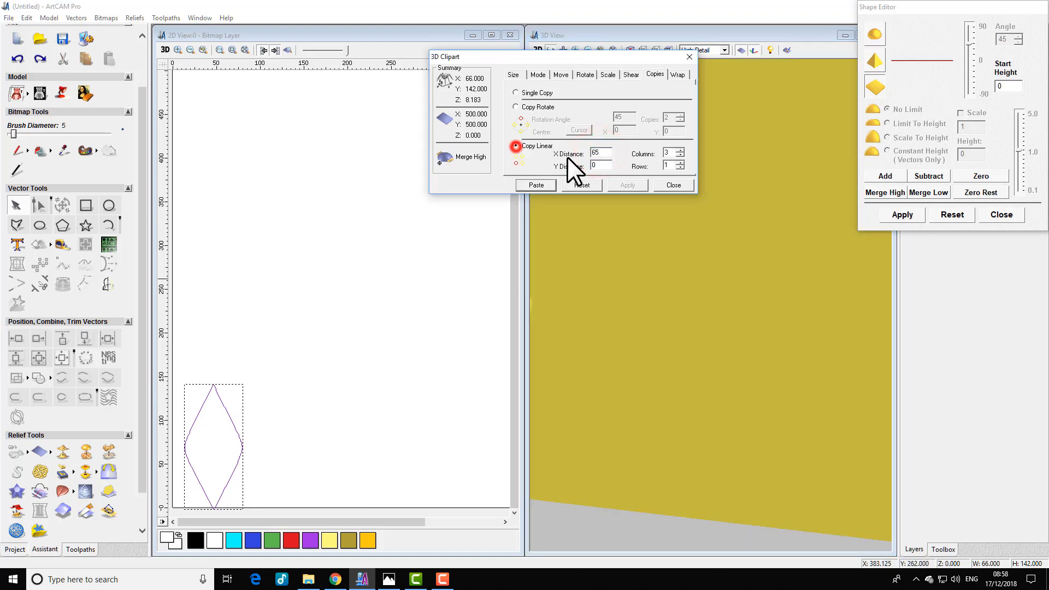
click(601, 153)
click(535, 186)
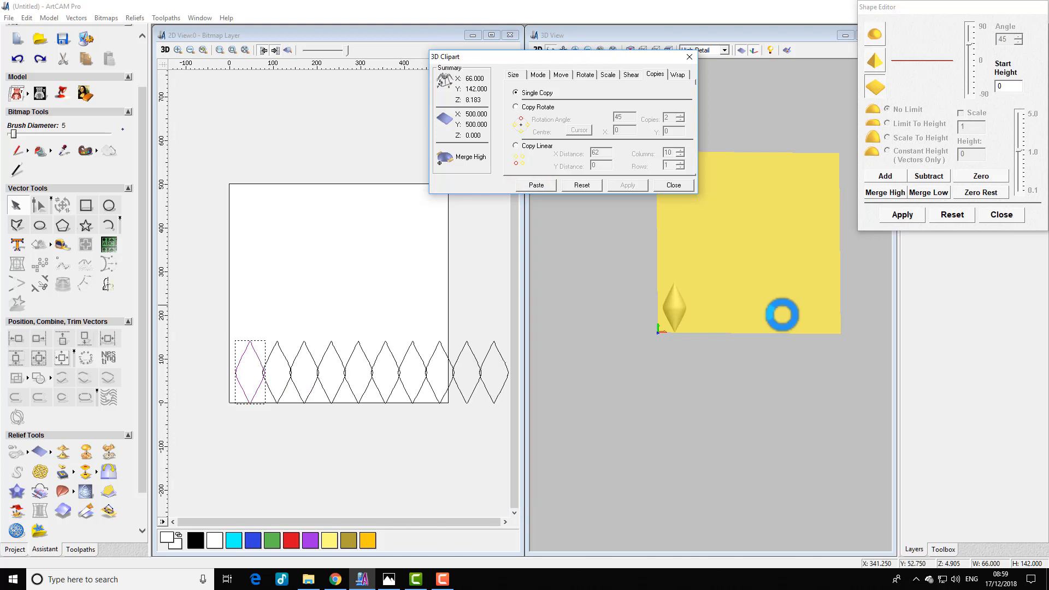
scroll(810, 319, up, 4)
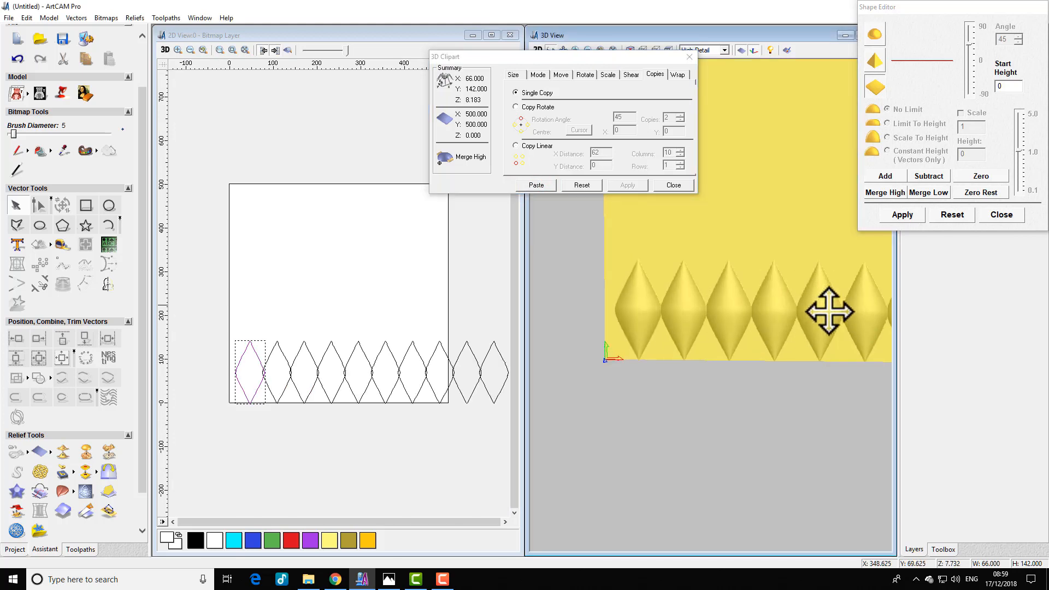
scroll(725, 343, down, 4)
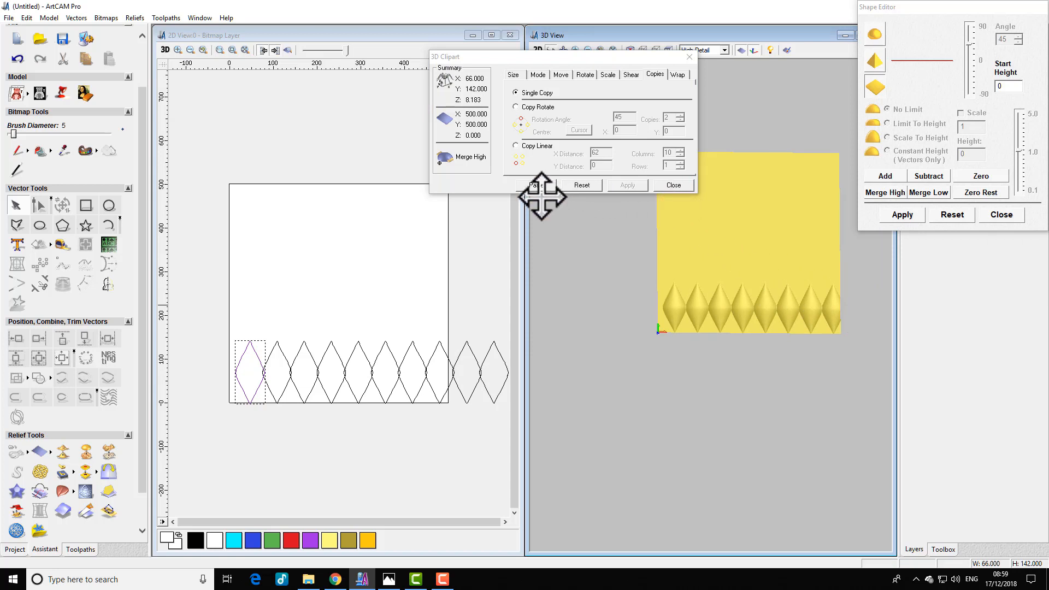
click(673, 186)
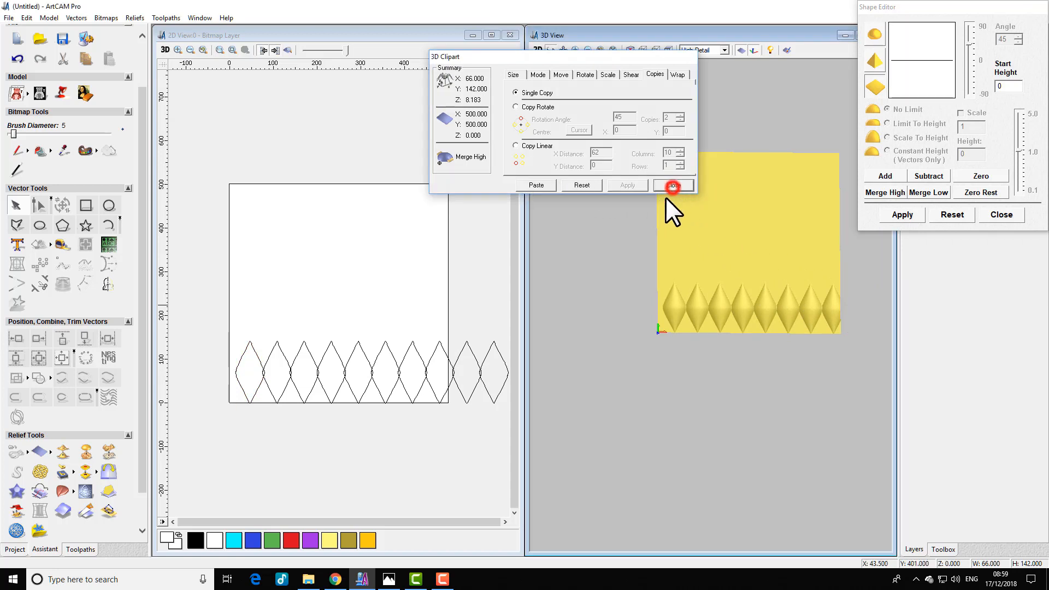
Save the composite relief of the diamond row as 2+ in the relif folder
click(27, 453)
click(54, 450)
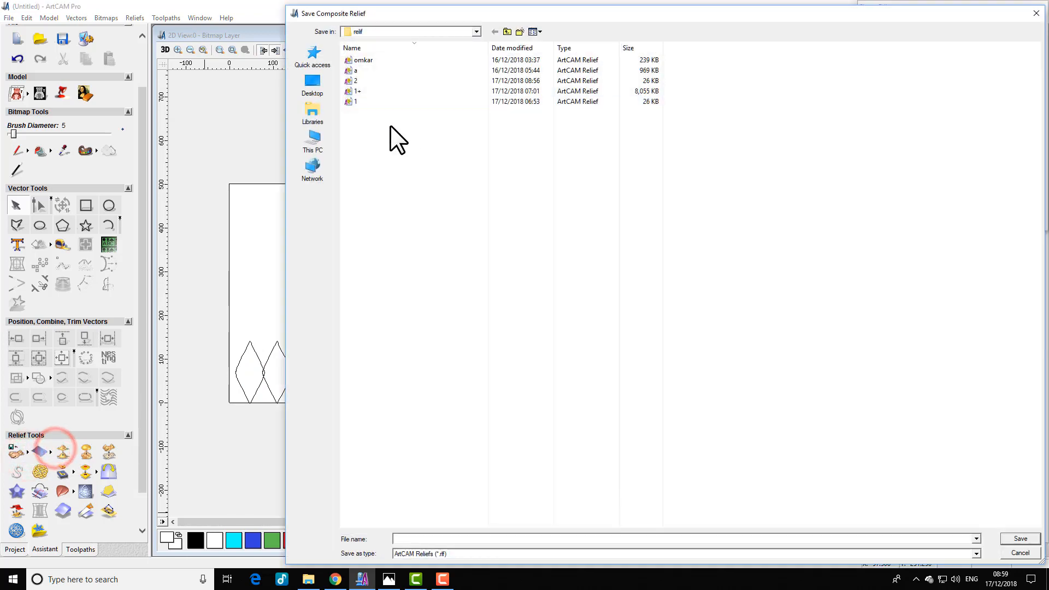
text(2+)
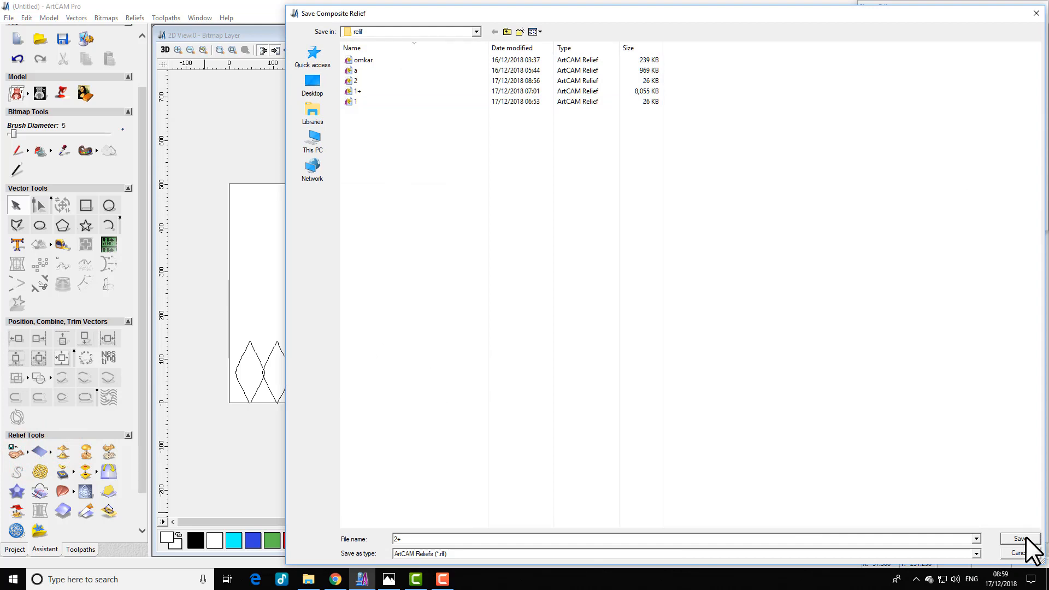
click(1011, 537)
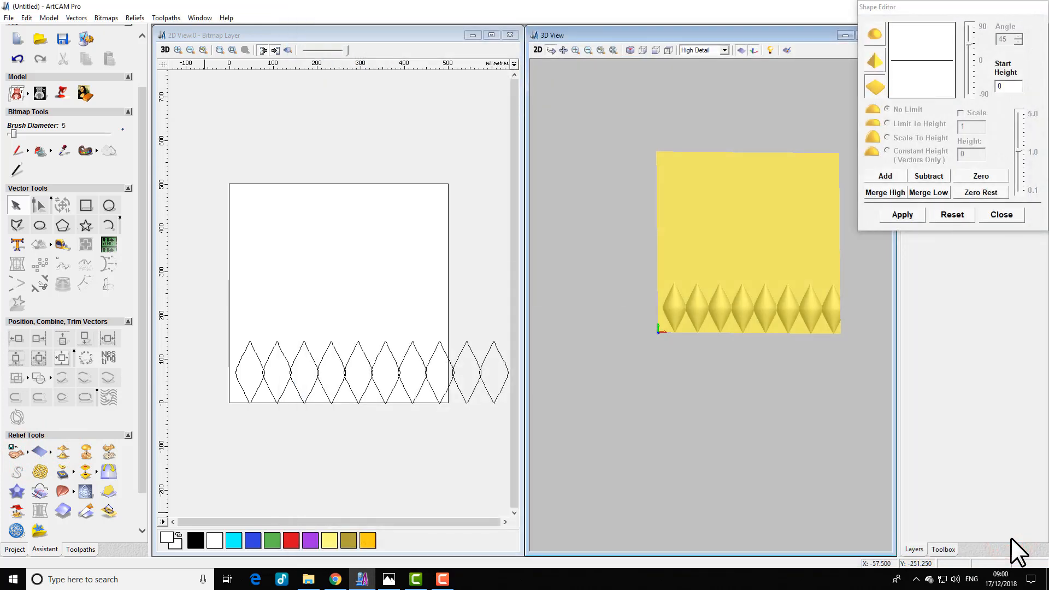
Close the Shape Editor and the current untitled model without saving it
click(998, 216)
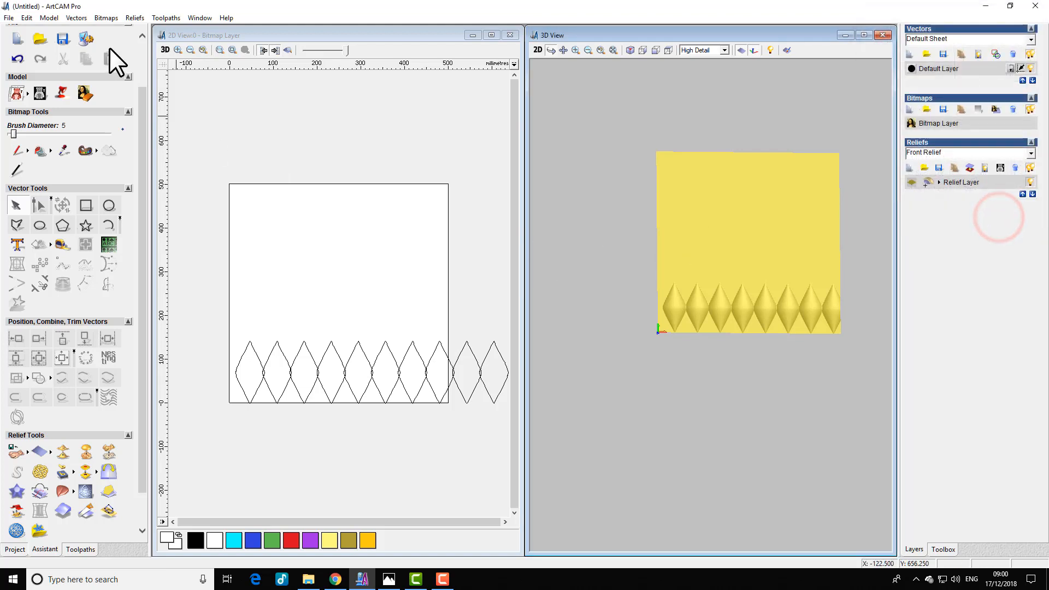
click(510, 35)
click(526, 312)
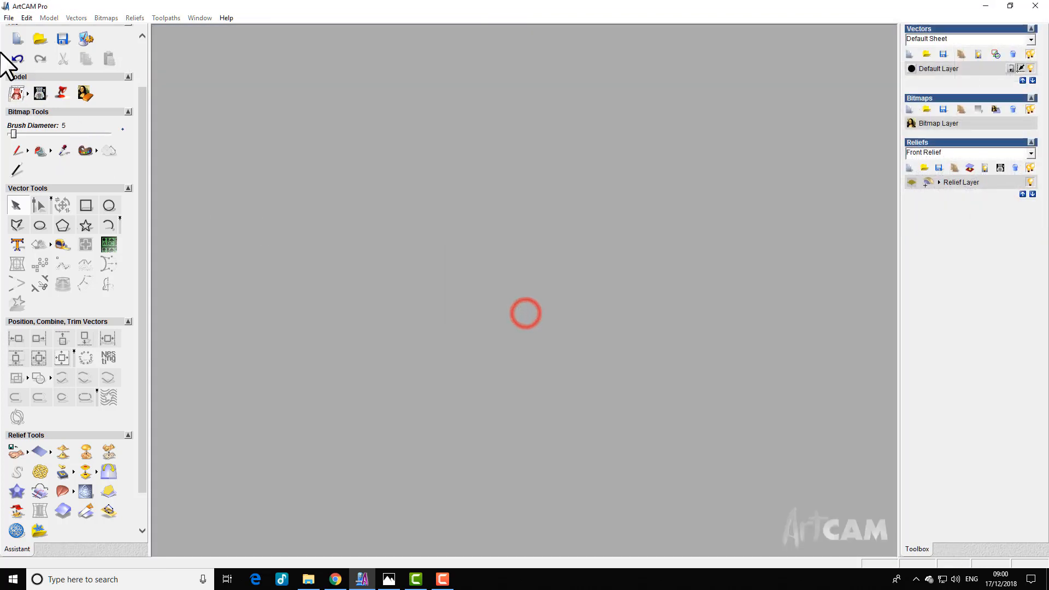
Create a new 500 x 500 mm model and maximize its 2D view
click(8, 18)
click(27, 42)
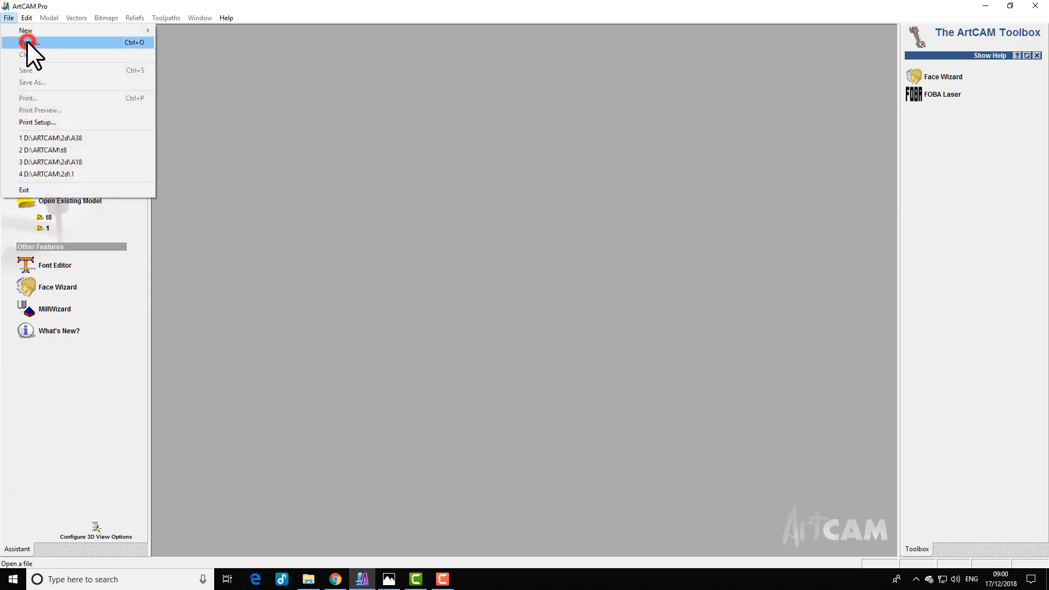
click(25, 32)
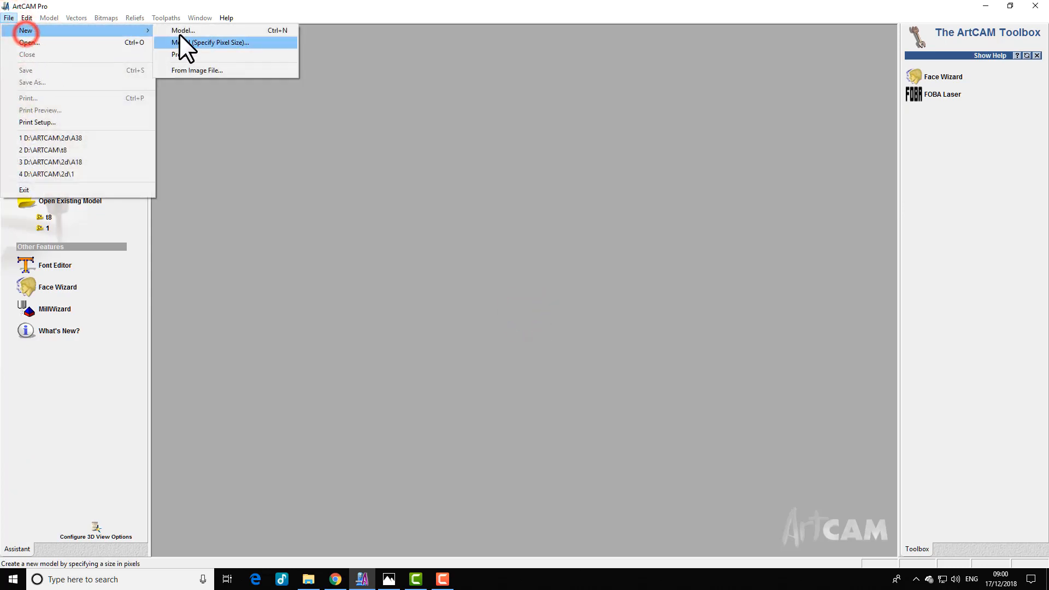
click(184, 30)
click(578, 363)
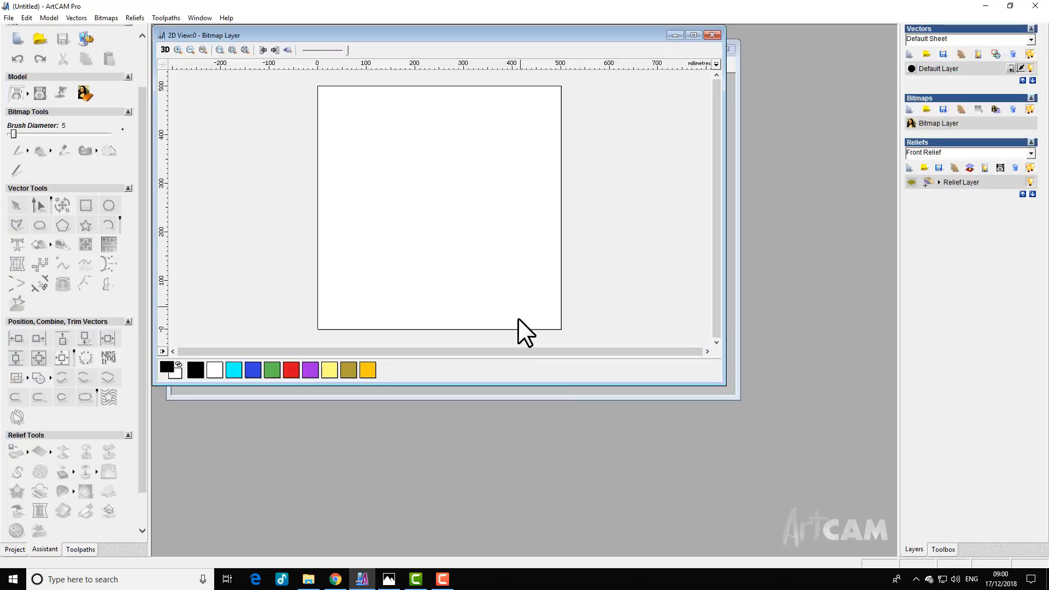
click(693, 35)
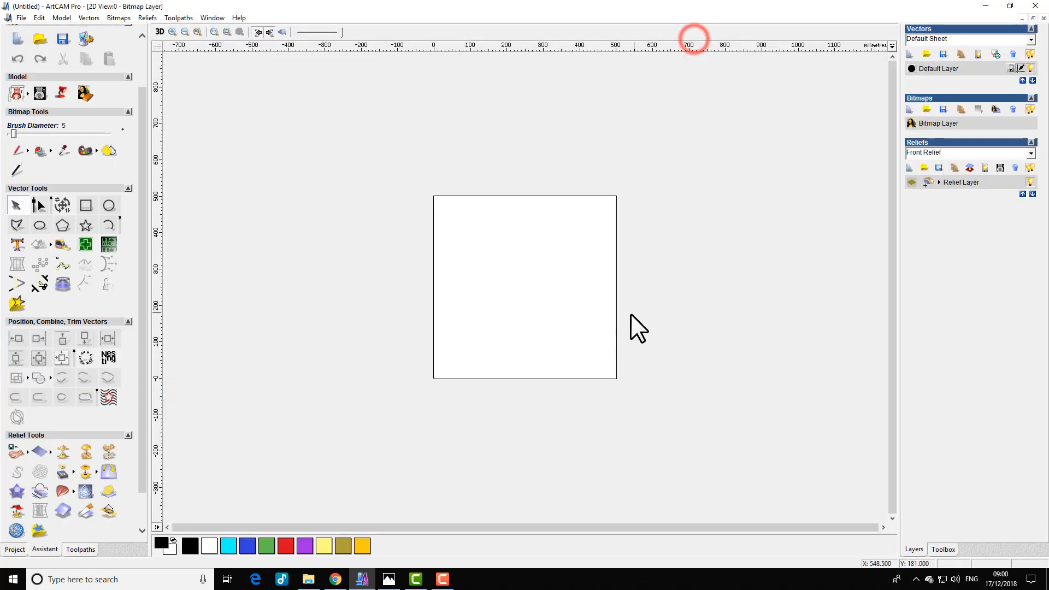
Load the 2+ relief for pasting and tile the 2D and 3D views vertically
click(39, 451)
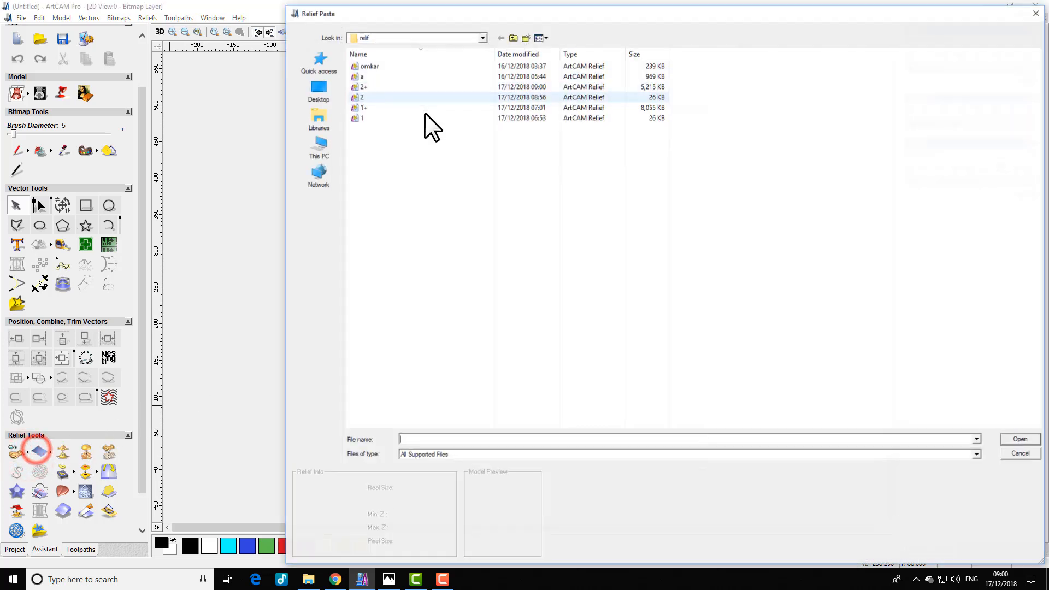
click(366, 87)
click(1026, 440)
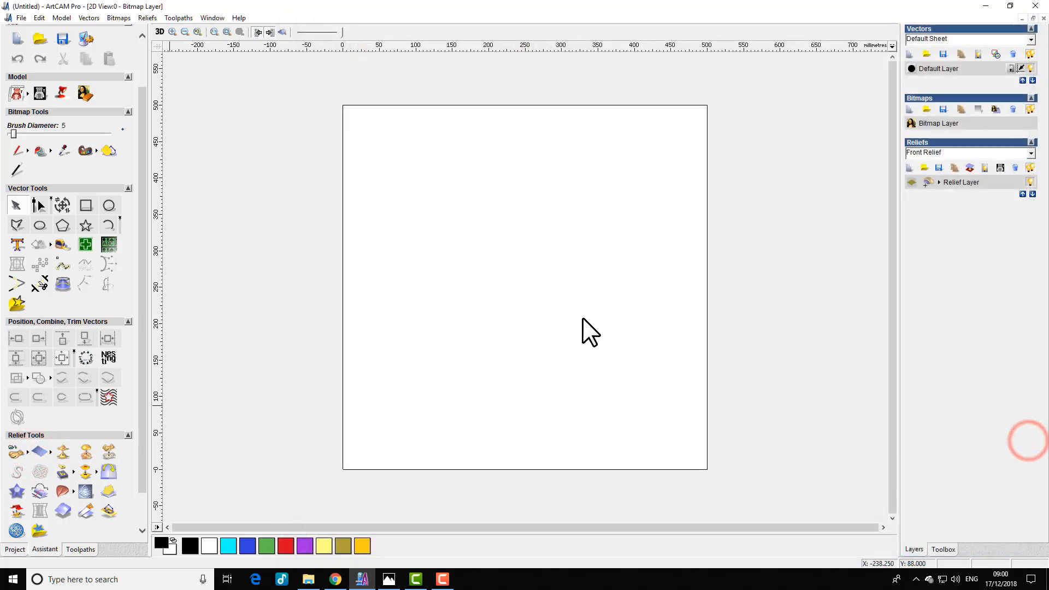
click(206, 16)
click(234, 42)
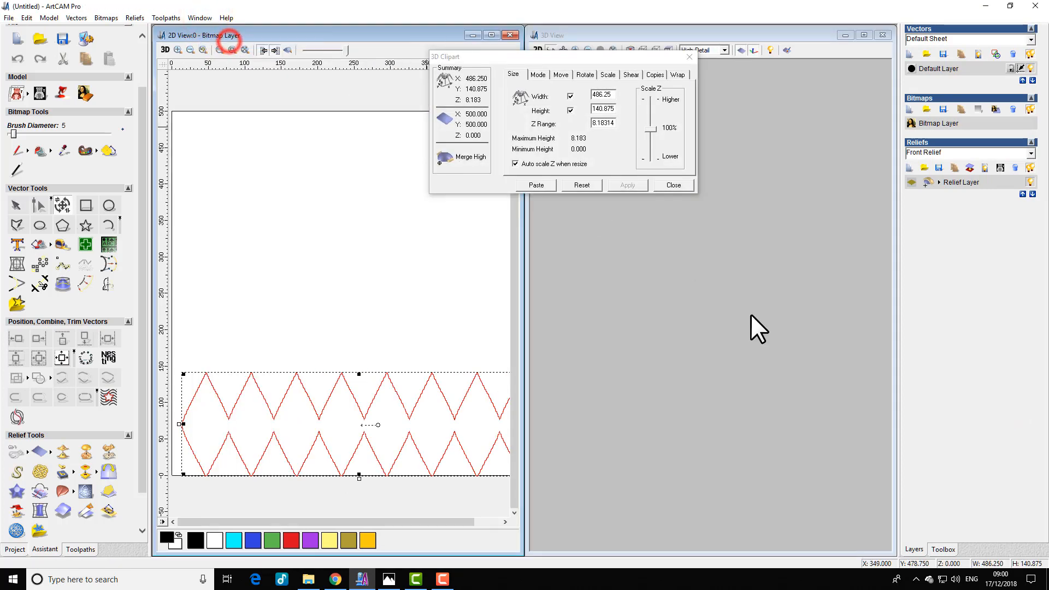
Move the 3D Clipart dialog off the 3D view and turn the model to show the diamond row from above
drag(634, 62, 512, 69)
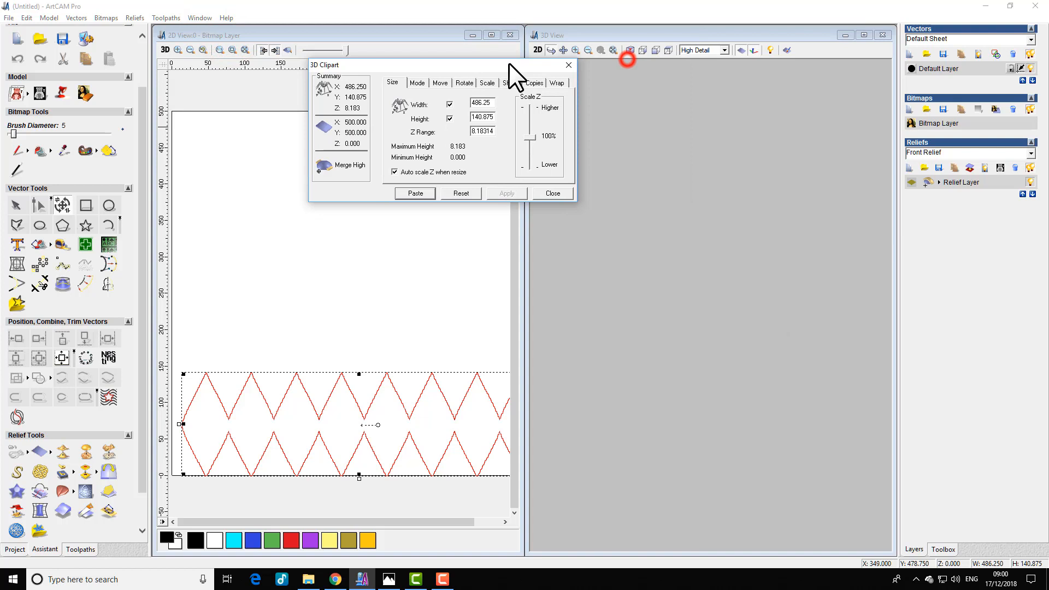
click(667, 49)
click(671, 50)
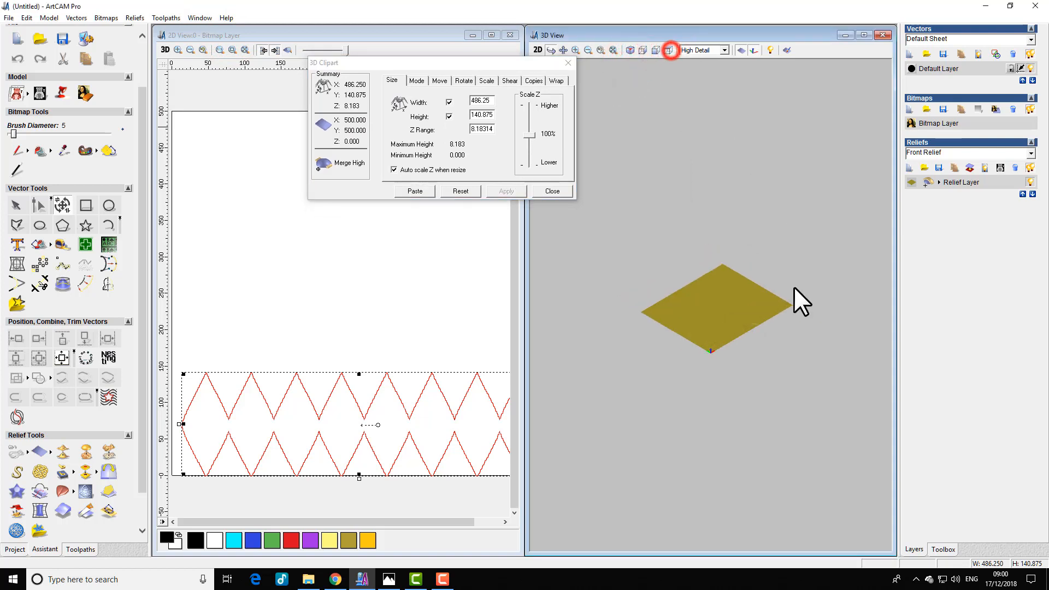
click(671, 50)
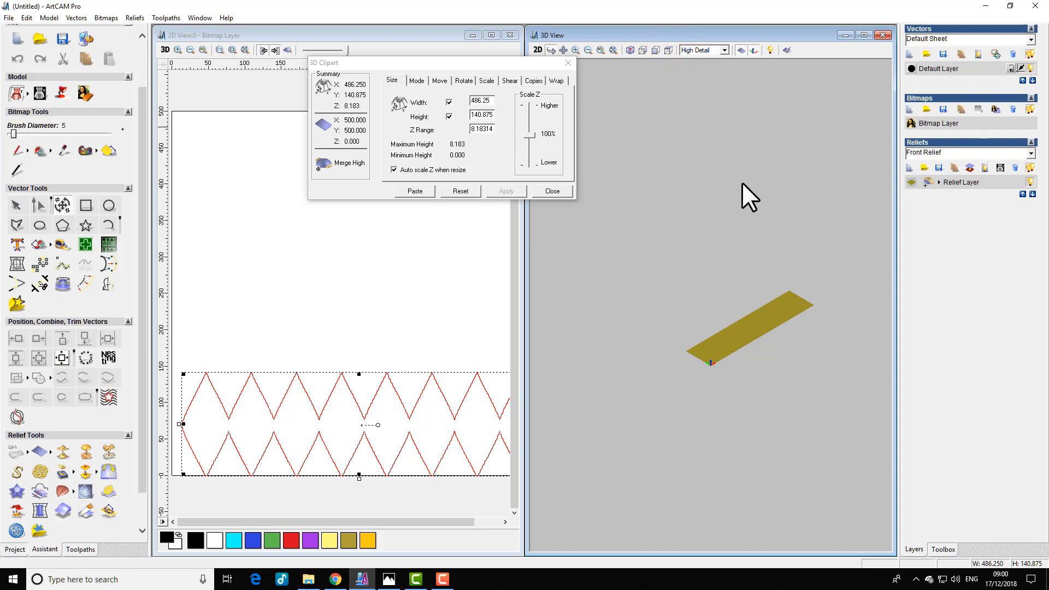
drag(742, 184, 734, 373)
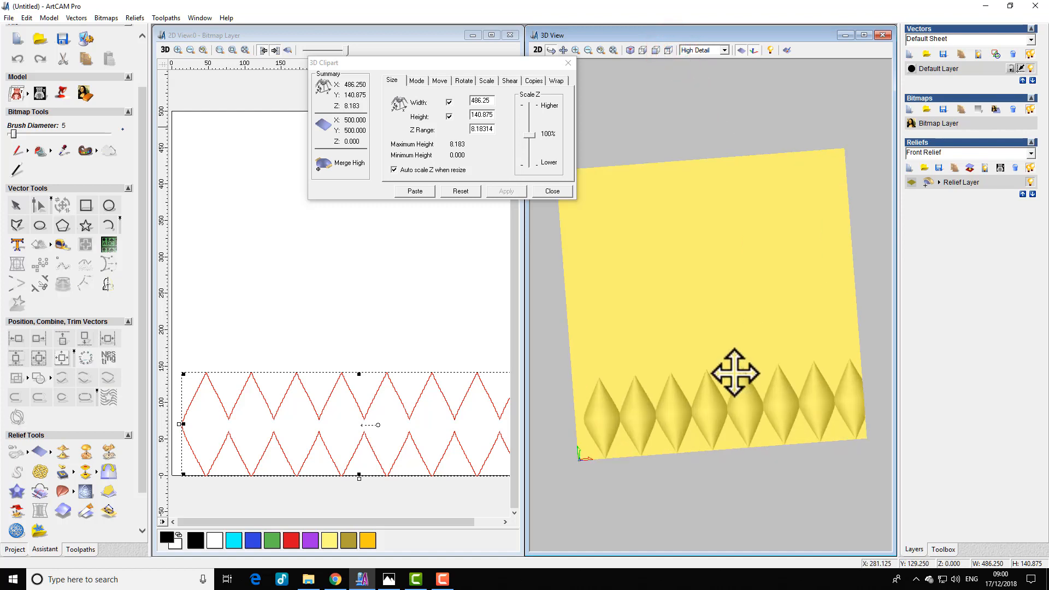
click(668, 50)
click(655, 50)
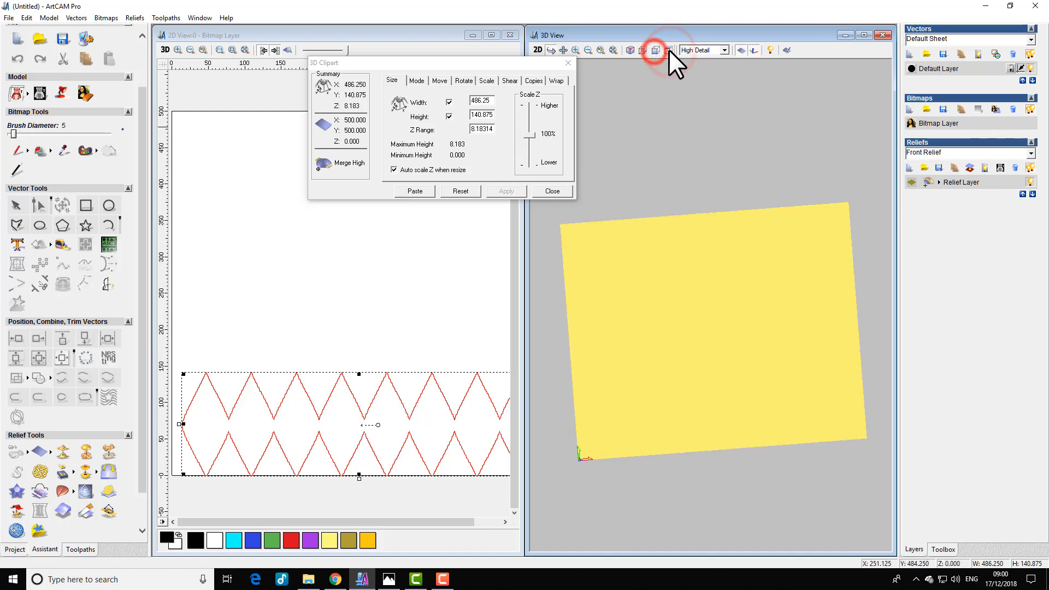
click(643, 50)
click(631, 50)
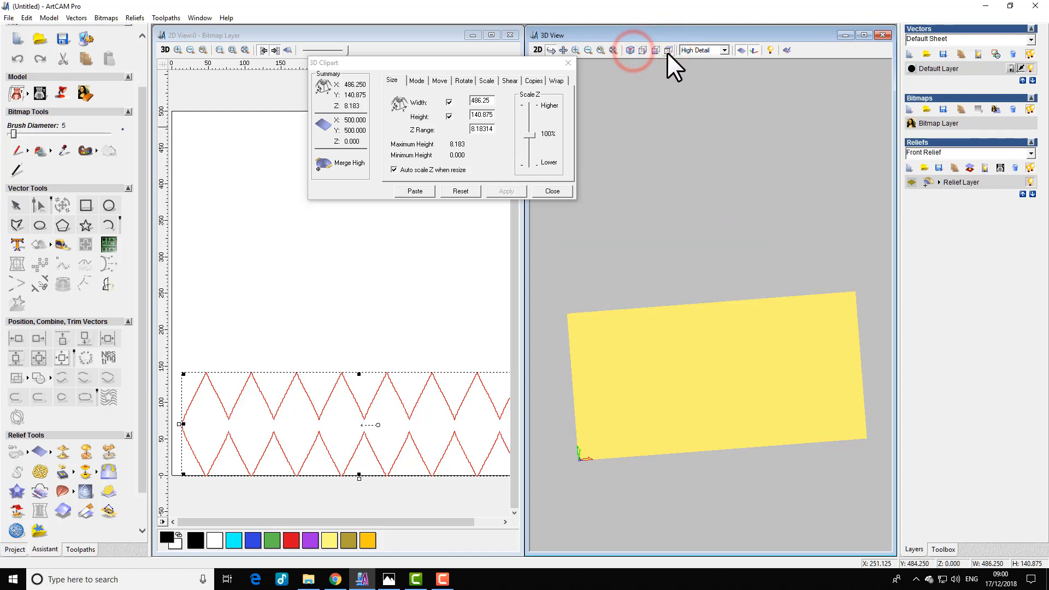
click(669, 51)
mouse_move(854, 285)
mouse_down()
mouse_move(853, 308)
mouse_move(858, 297)
mouse_up()
scroll(486, 320, down, 1)
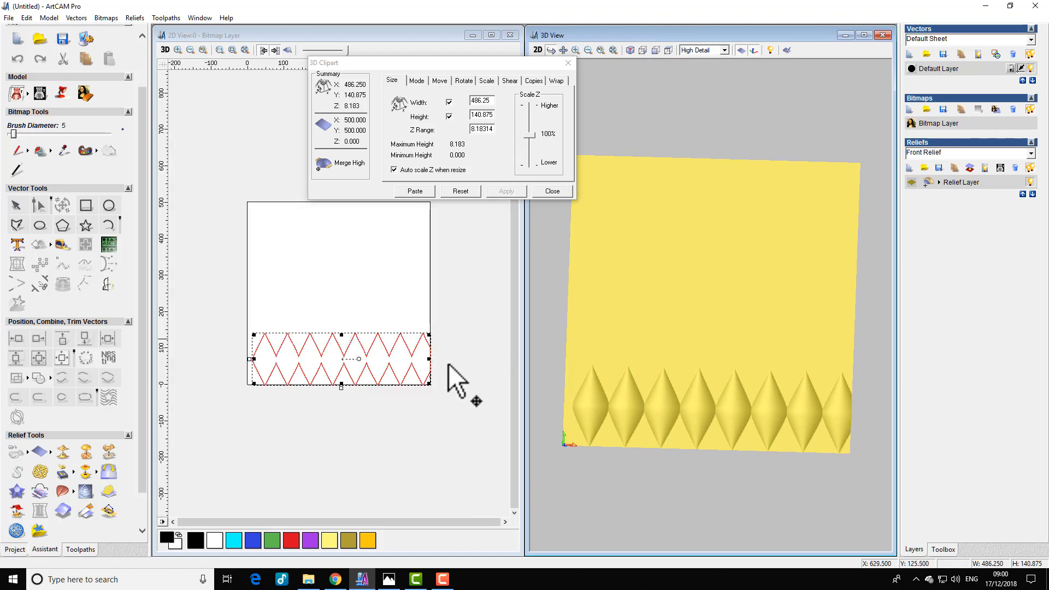
Nudge the diamond row clipart slightly toward the model's left edge in the 2D view
click(254, 297)
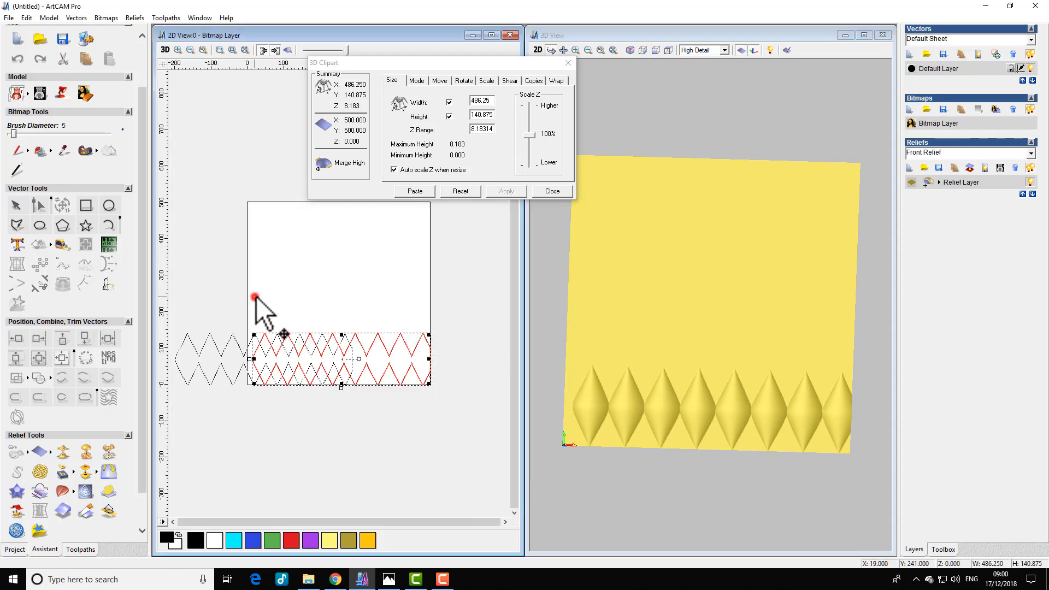
click(270, 349)
key(Left)
key(Left)
key(Left)
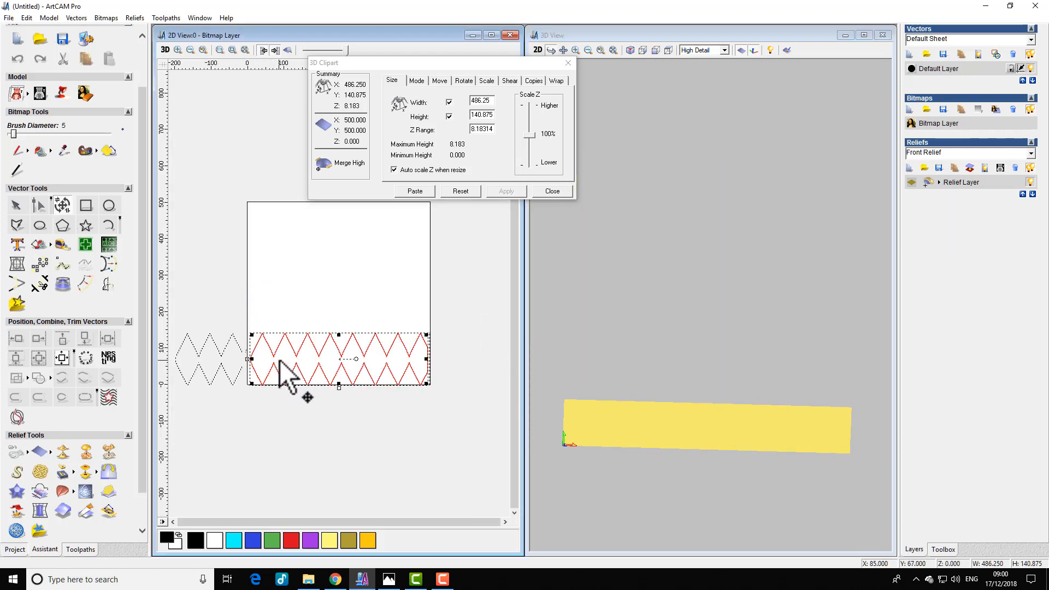
Nudge the diamond row clipart slightly right and paste it along the model's lower edge
key(Left)
key(Right)
key(Right)
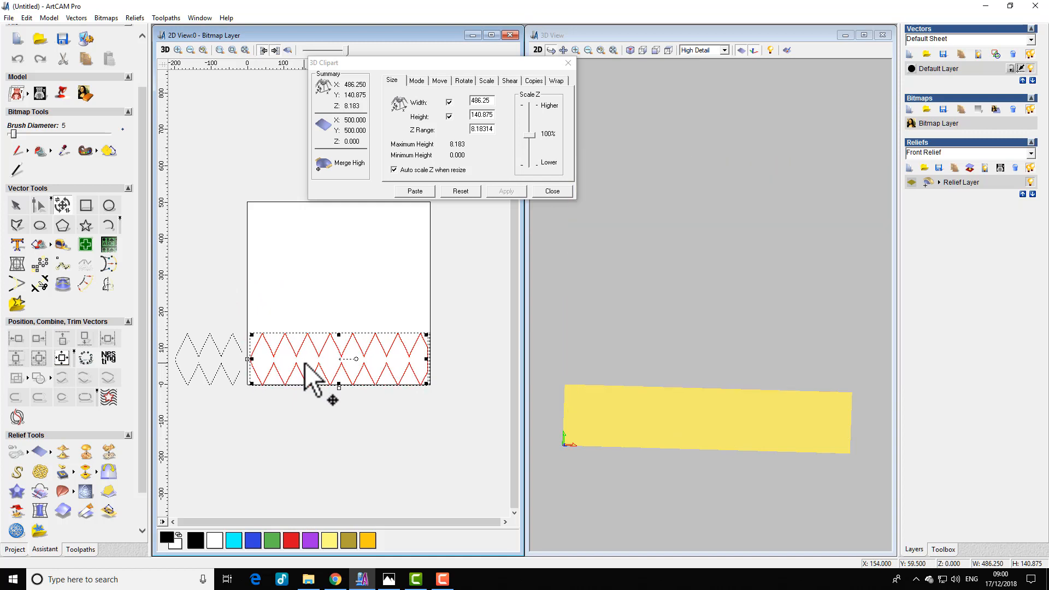
click(412, 192)
click(412, 191)
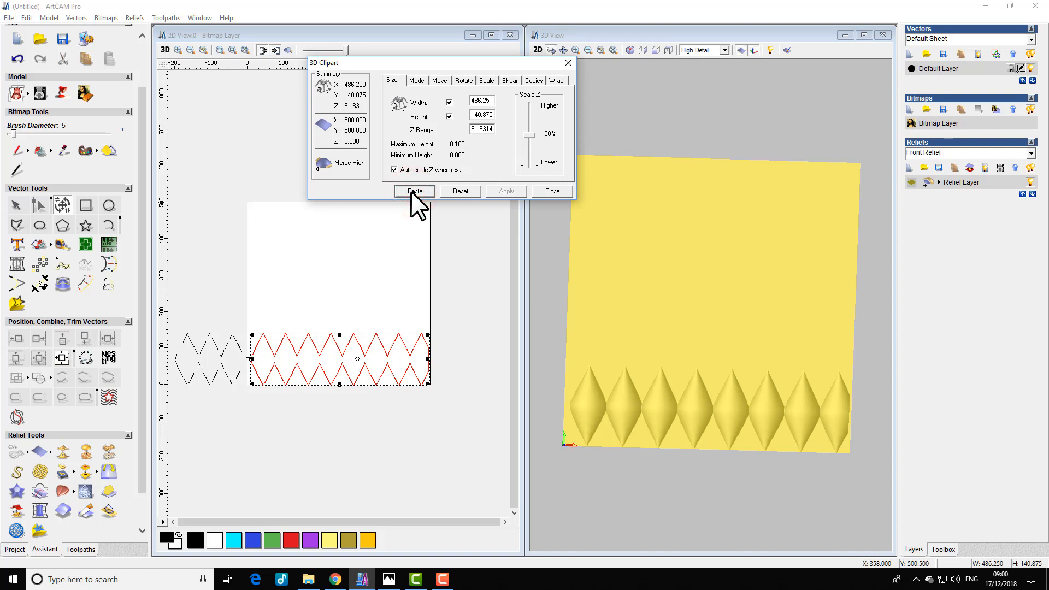
Move the clipart row up about 80 mm and right by half a diamond so it interlocks with the pasted first row
scroll(380, 352, up, 1)
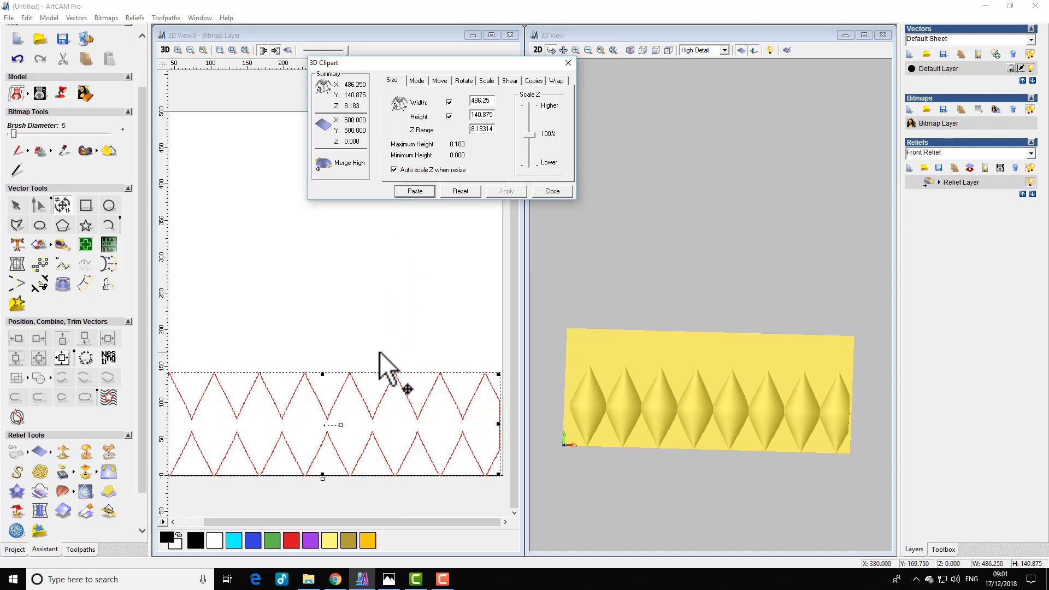
click(341, 398)
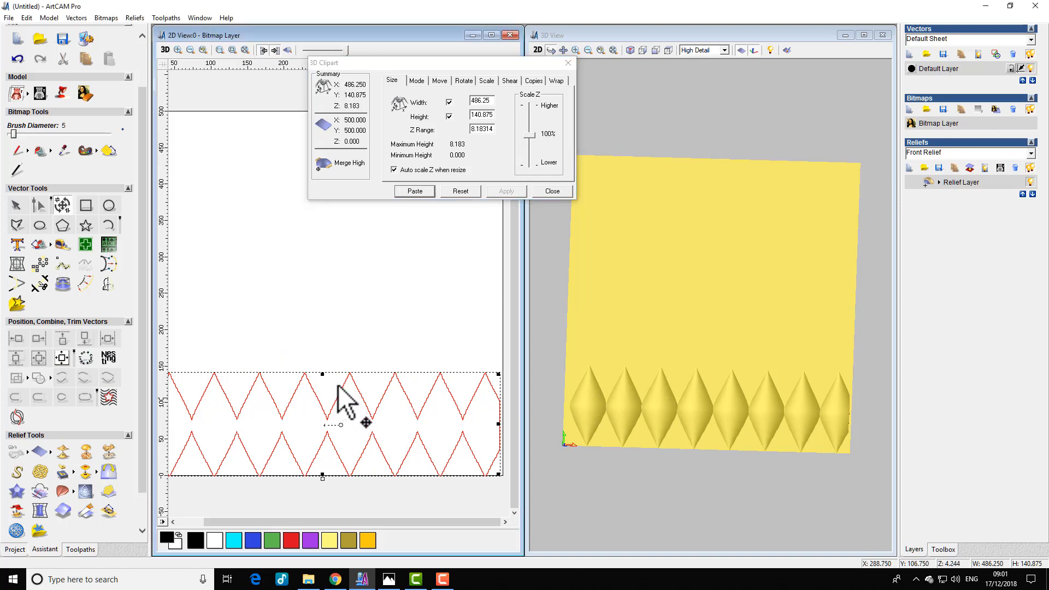
drag(325, 376, 325, 365)
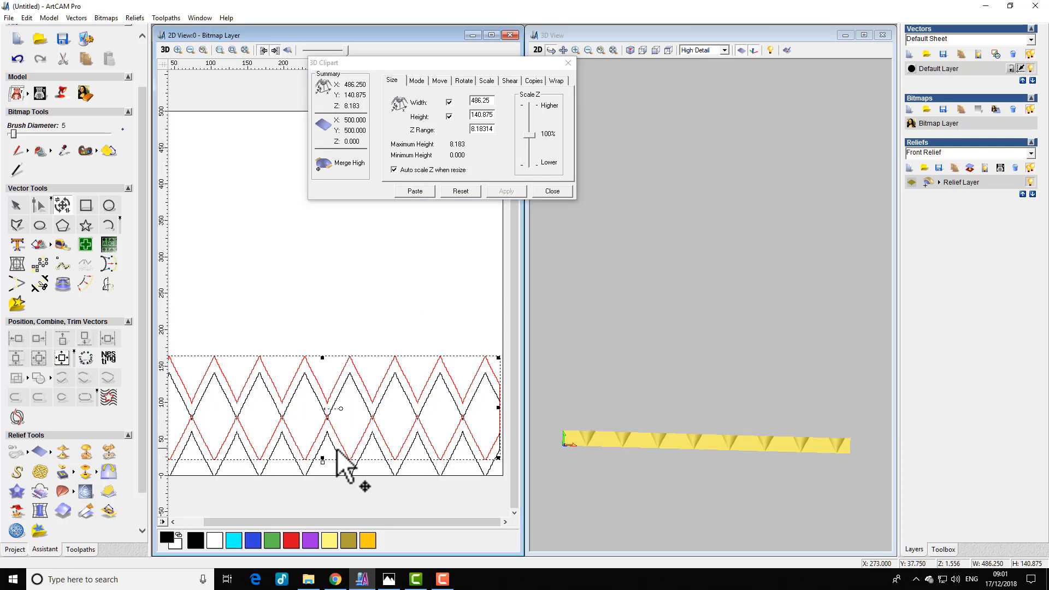
mouse_move(329, 457)
mouse_down()
mouse_move(339, 398)
mouse_move(355, 402)
mouse_move(352, 416)
mouse_up()
scroll(435, 344, down, 1)
scroll(476, 361, up, 1)
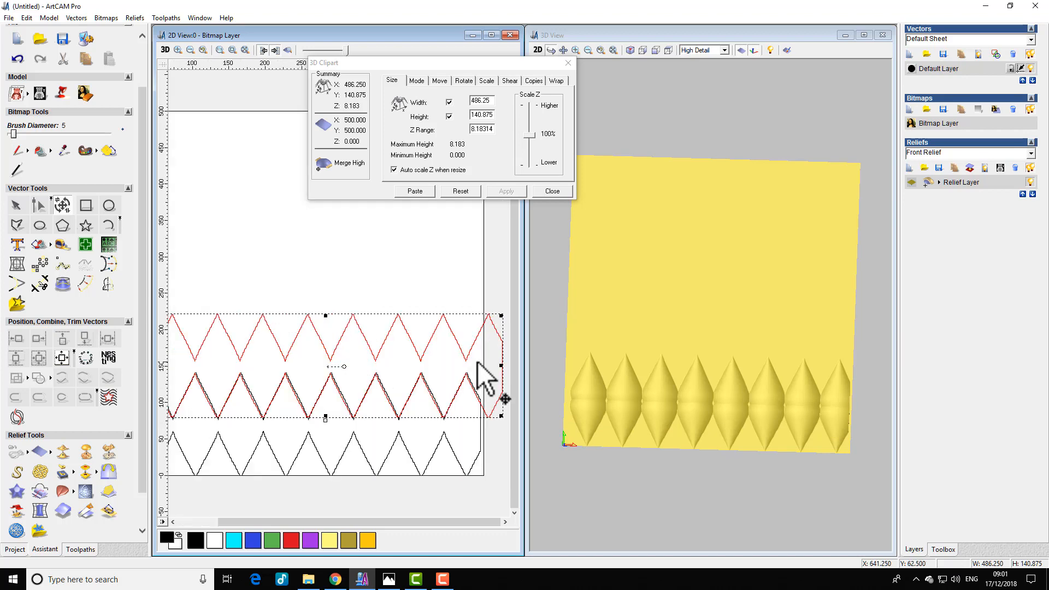
scroll(451, 393, down, 1)
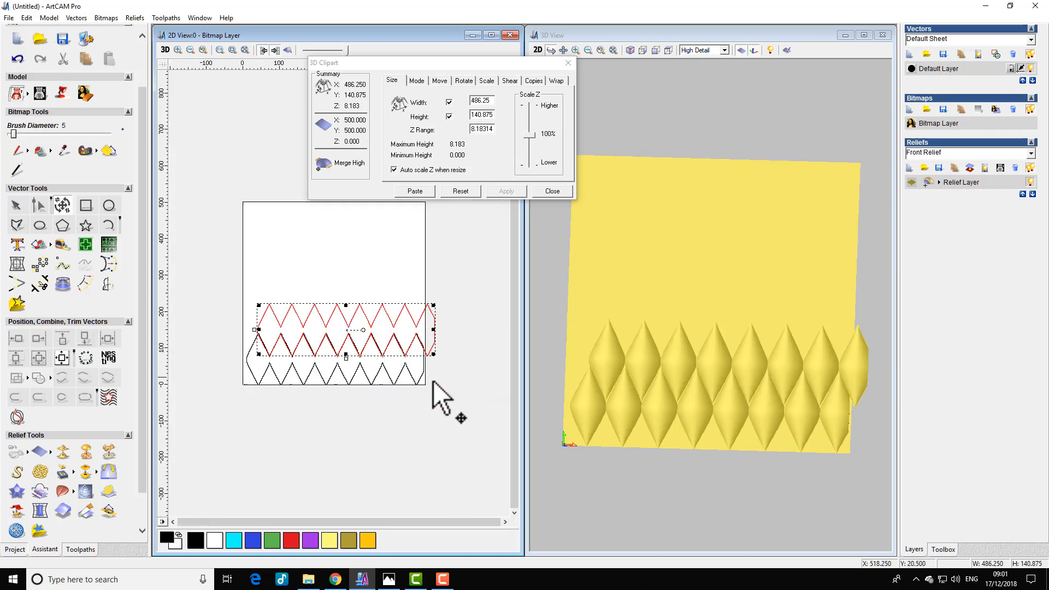
scroll(399, 432, up, 2)
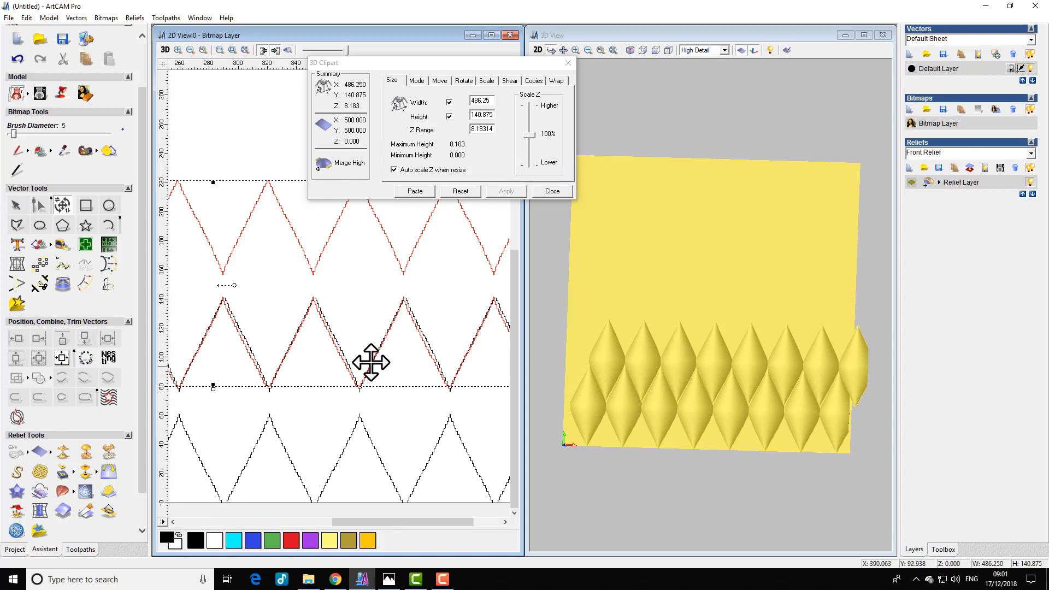
Nudge the clipart slightly right and down to align its lower outline with the first row's upper zigzag
key(Right)
key(Right)
key(Right)
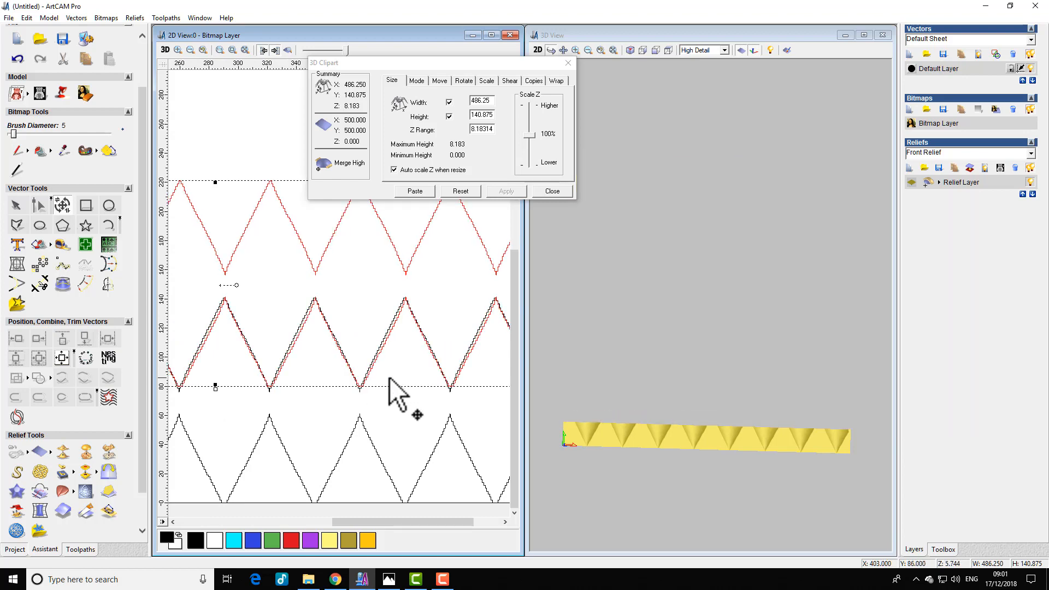
key(Down)
key(Left)
key(Left)
key(Down)
key(Down)
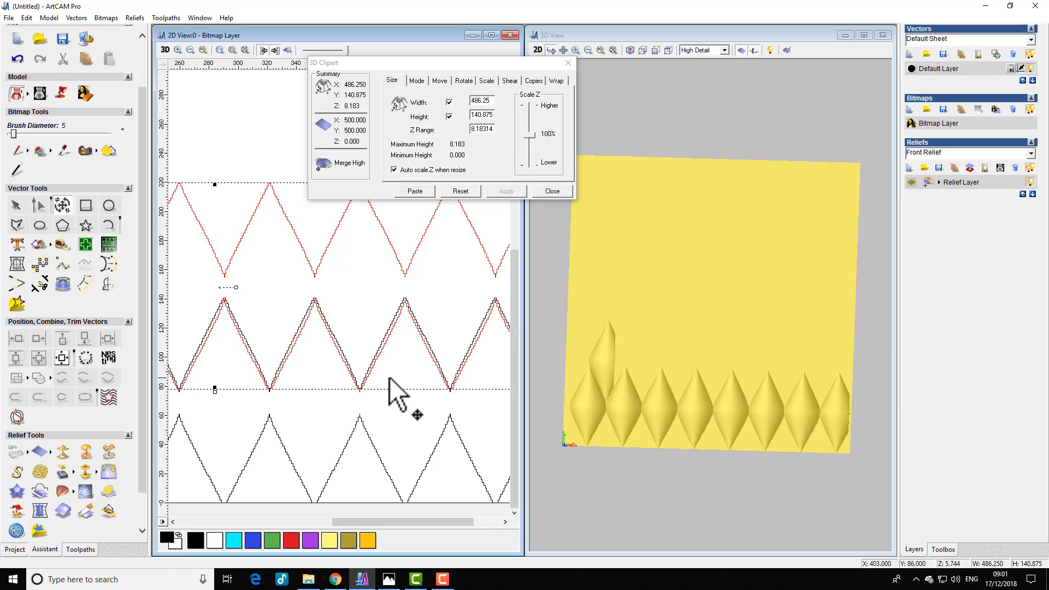
Check the overlap of the two zigzag outlines up close and paste the second diamond row
scroll(313, 323, up, 2)
scroll(322, 311, down, 3)
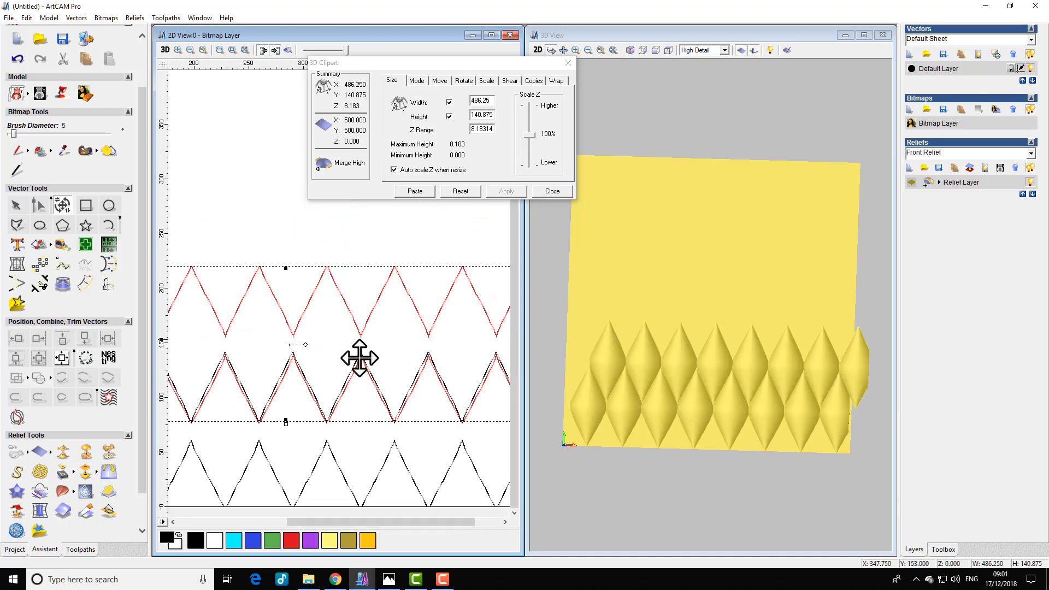
scroll(360, 360, up, 2)
scroll(289, 273, down, 2)
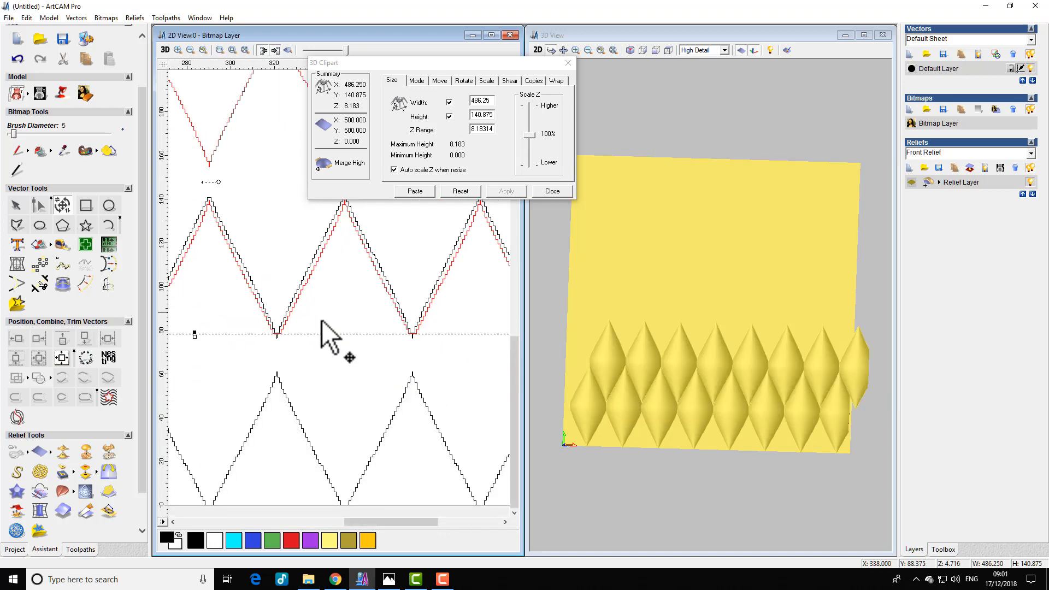
scroll(327, 335, down, 1)
click(415, 191)
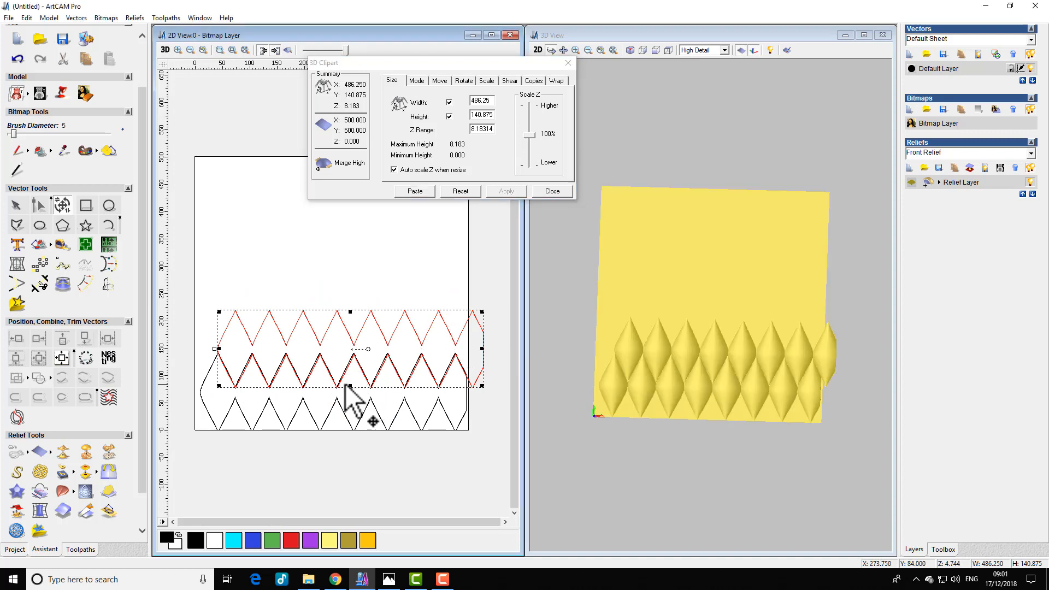
Paste a third diamond row directly above the first, its lower edge at about 157 mm, and close the 3D Clipart dialog
drag(339, 387, 322, 342)
scroll(327, 344, up, 3)
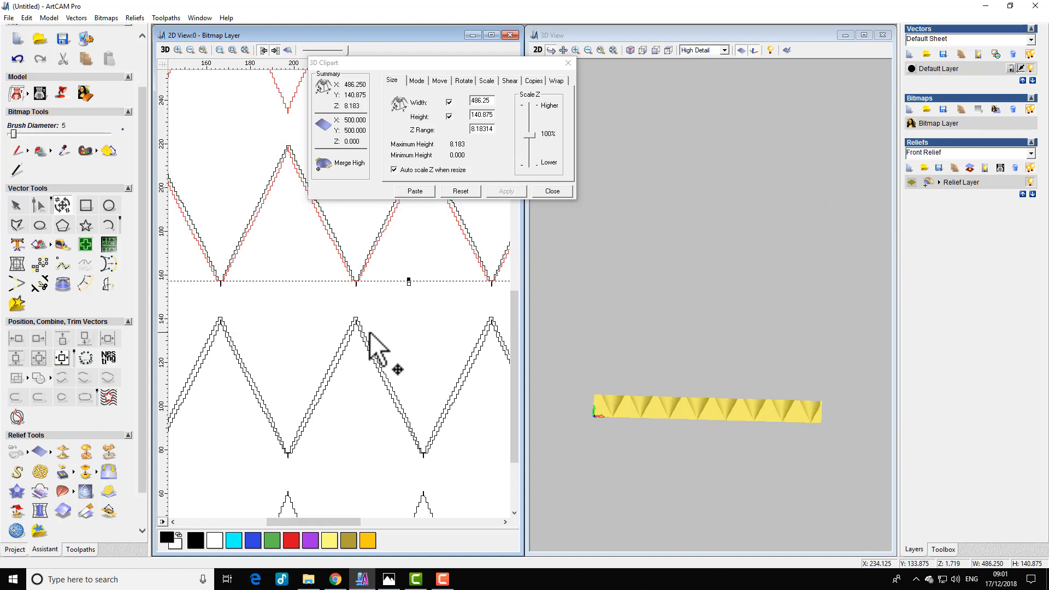
click(416, 191)
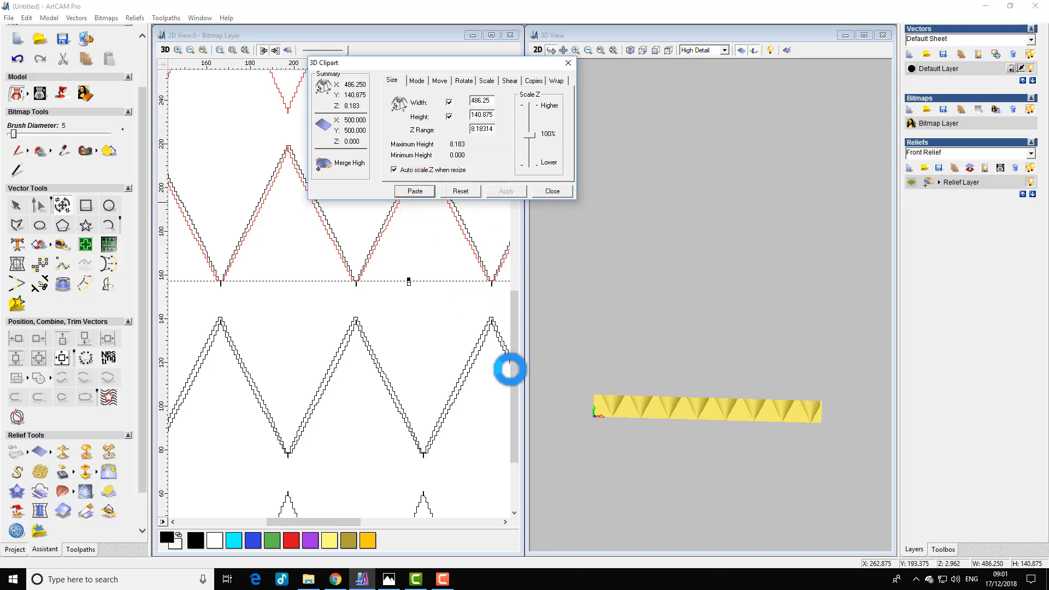
scroll(417, 314, up, 1)
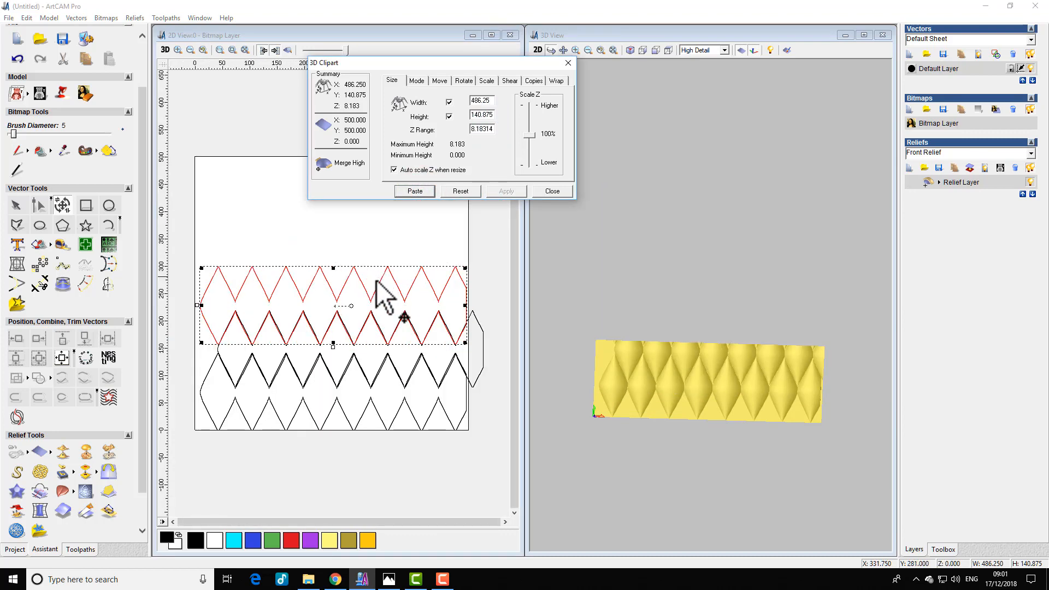
click(552, 191)
scroll(277, 331, down, 1)
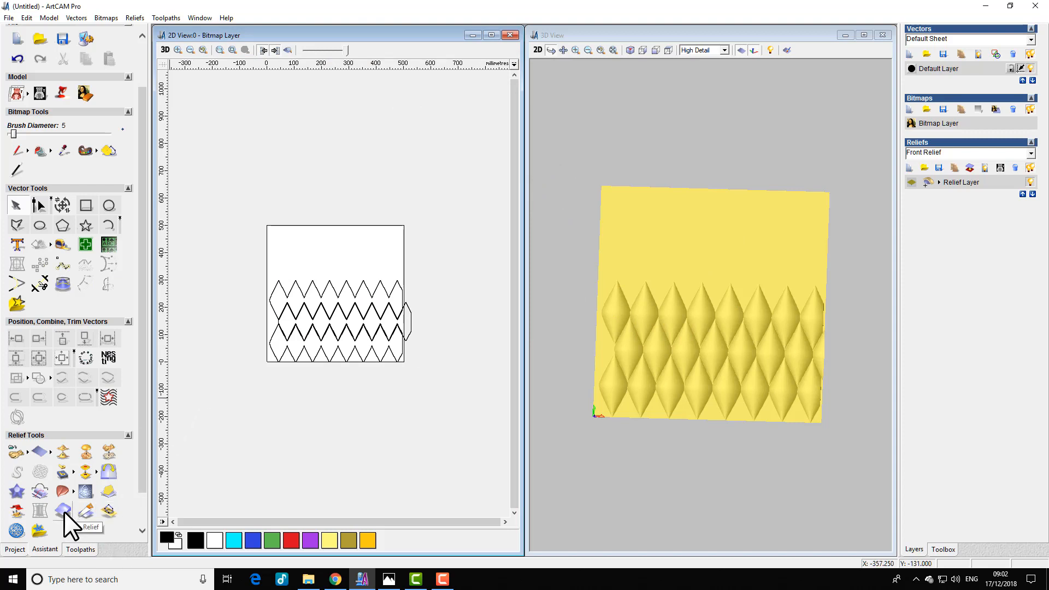
Mirror-merge the relief with the Bottom over top option to fill the empty upper part of the model
click(108, 471)
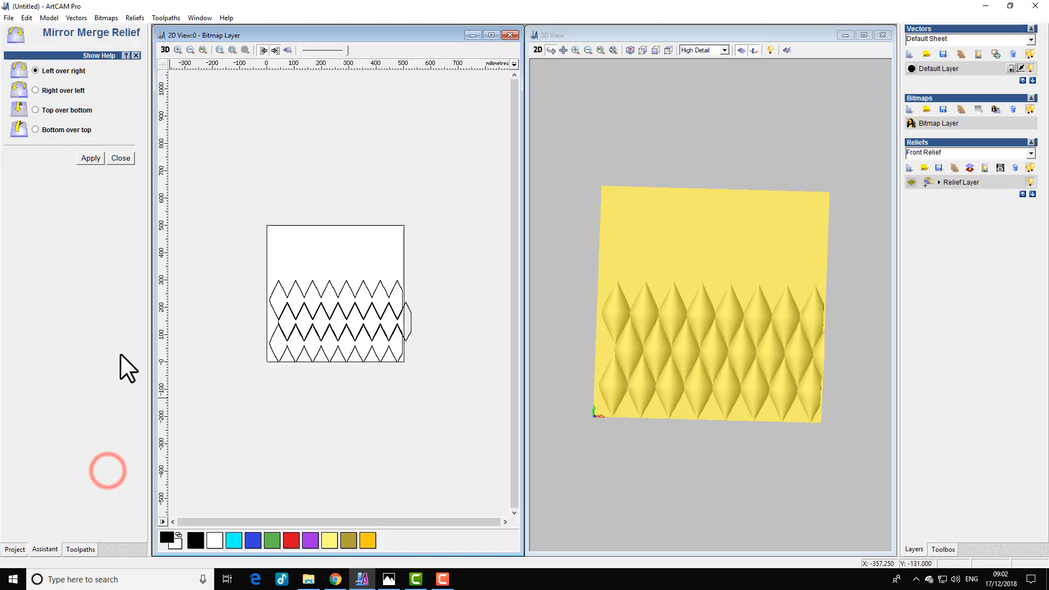
click(33, 127)
click(90, 159)
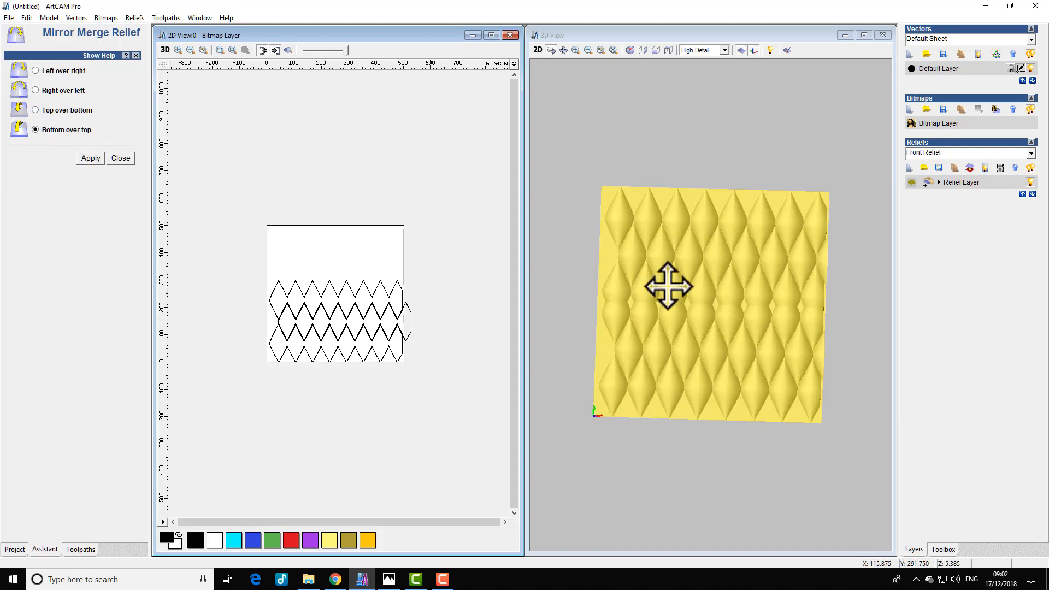
scroll(679, 284, up, 2)
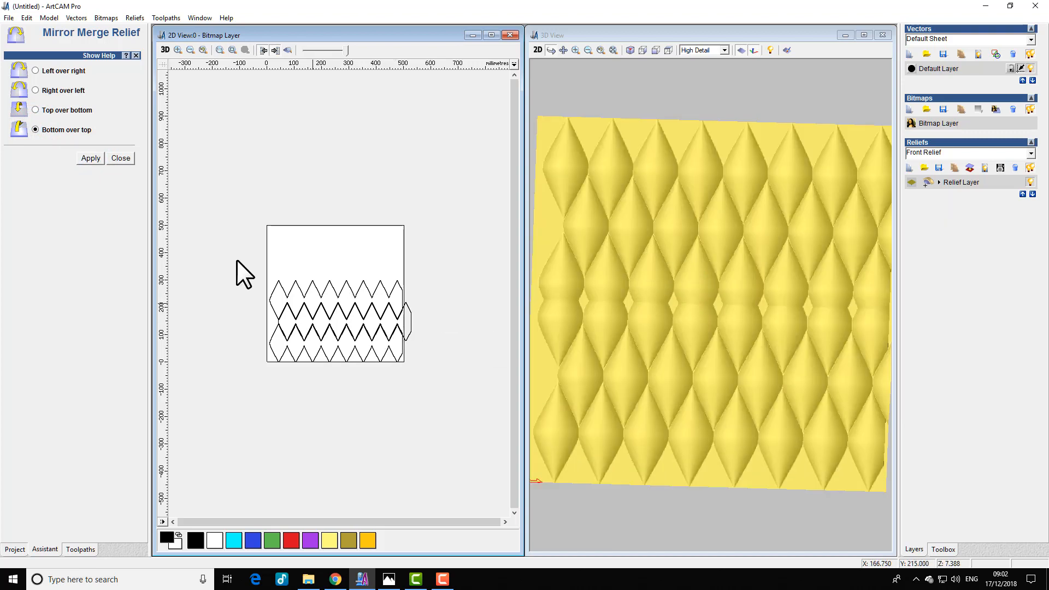
click(120, 158)
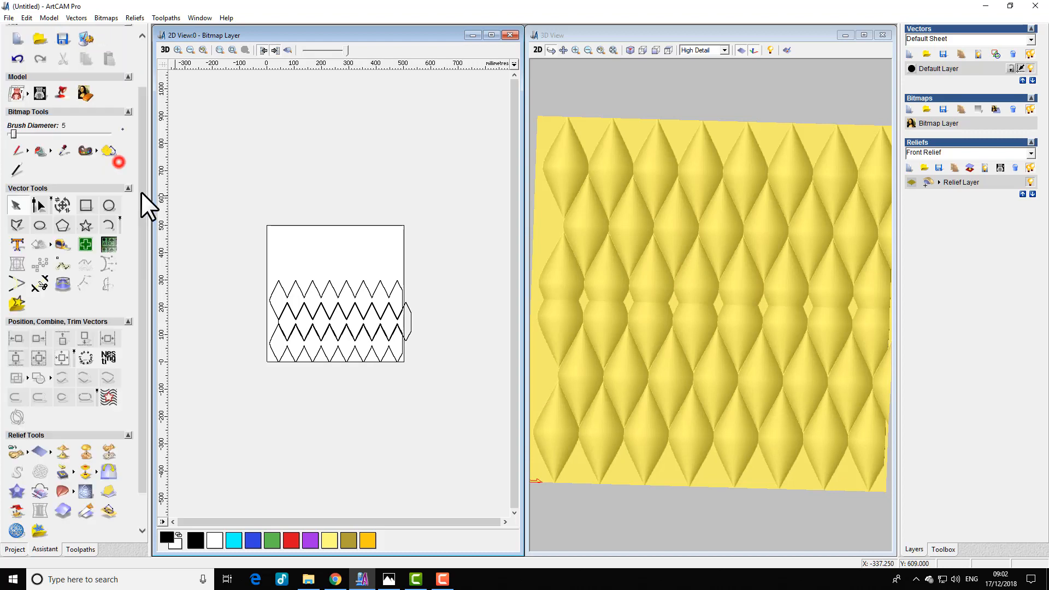
Draw a rectangle about 445 x 455 mm around the area of the diamond pattern to keep
click(85, 204)
drag(278, 234, 399, 361)
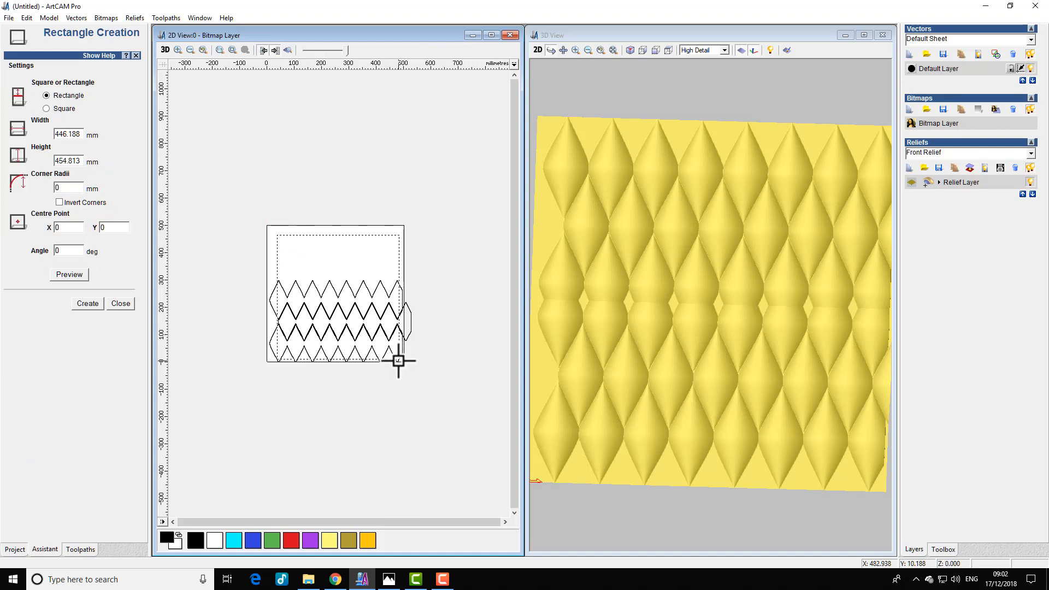
double_click(403, 282)
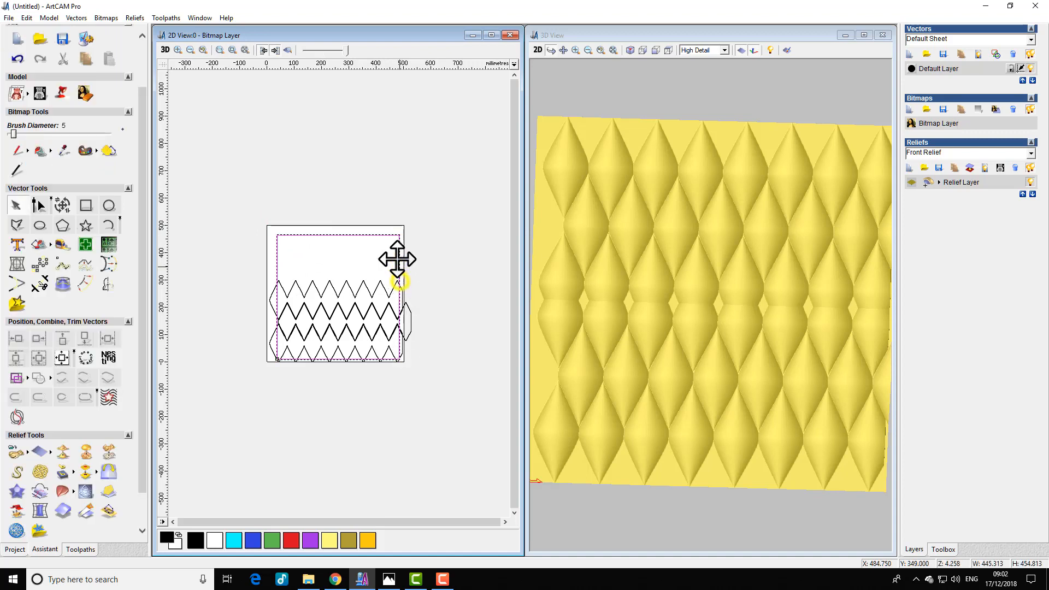
Zero the rest of the relief outside the rectangle with the Shape Editor and close the editor
double_click(380, 237)
click(983, 192)
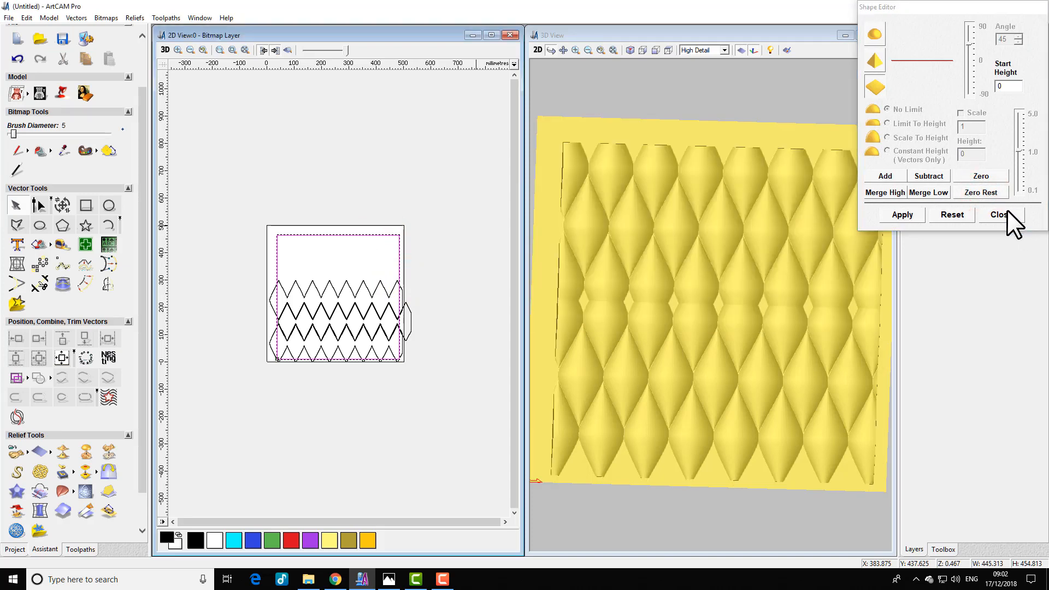
click(1007, 216)
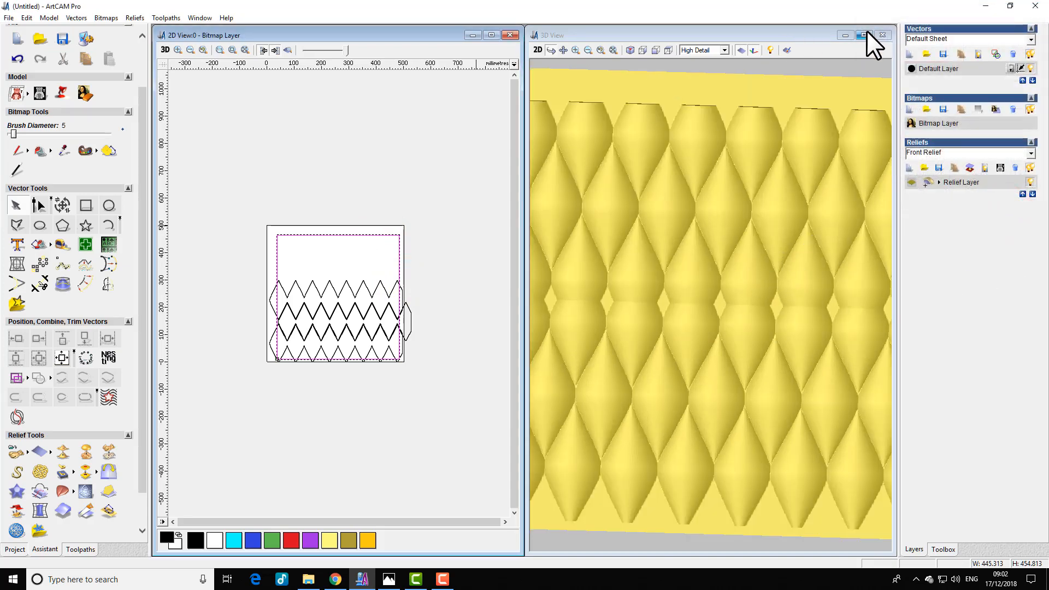
Maximize the 3D view and turn the model to inspect the trimmed diamond pattern
click(863, 35)
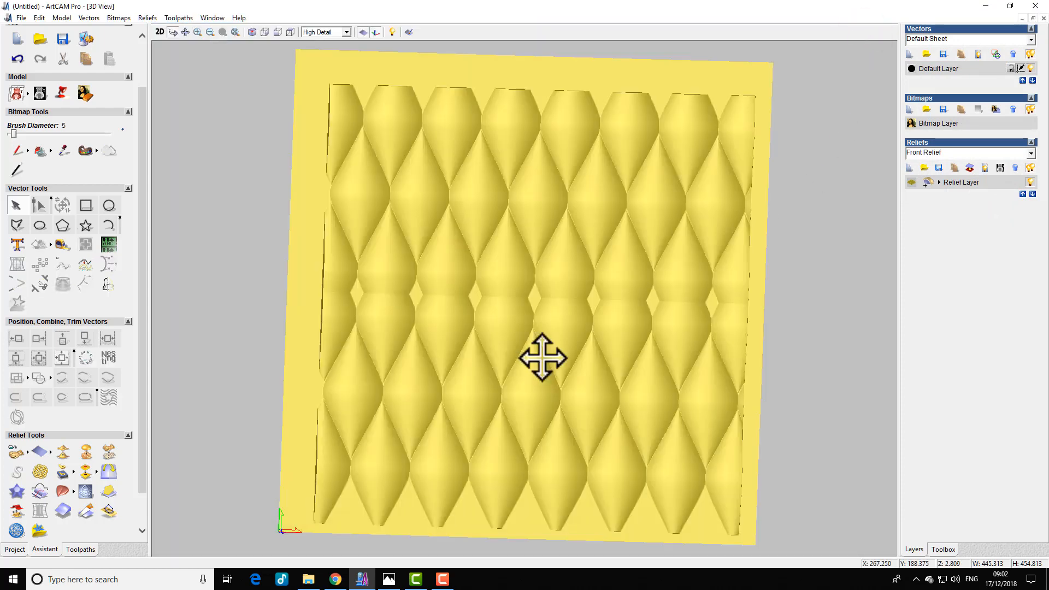
scroll(541, 357, up, 2)
drag(541, 357, 516, 336)
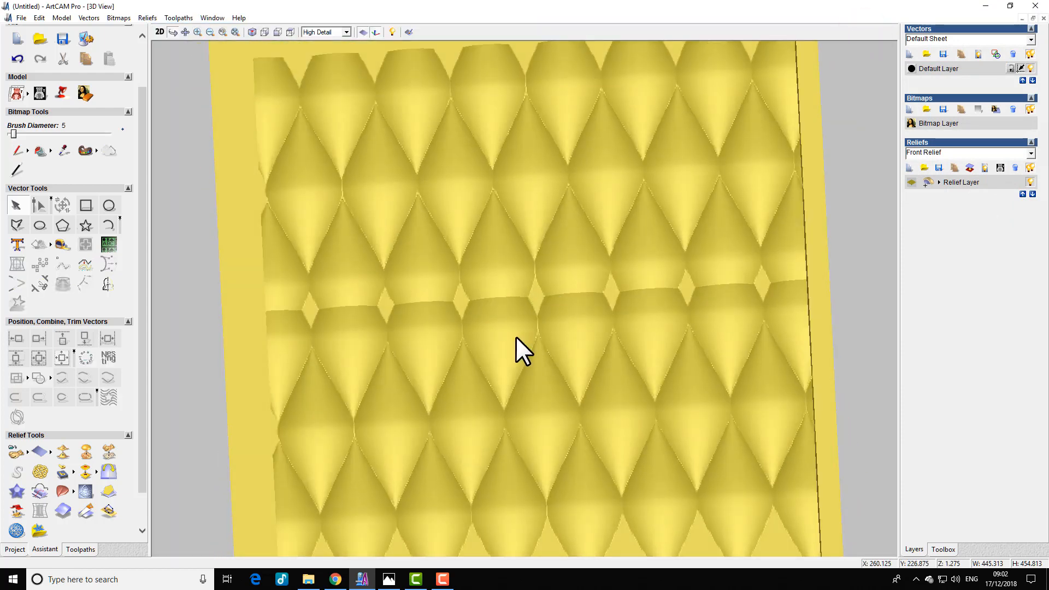
scroll(379, 346, down, 2)
scroll(498, 407, up, 1)
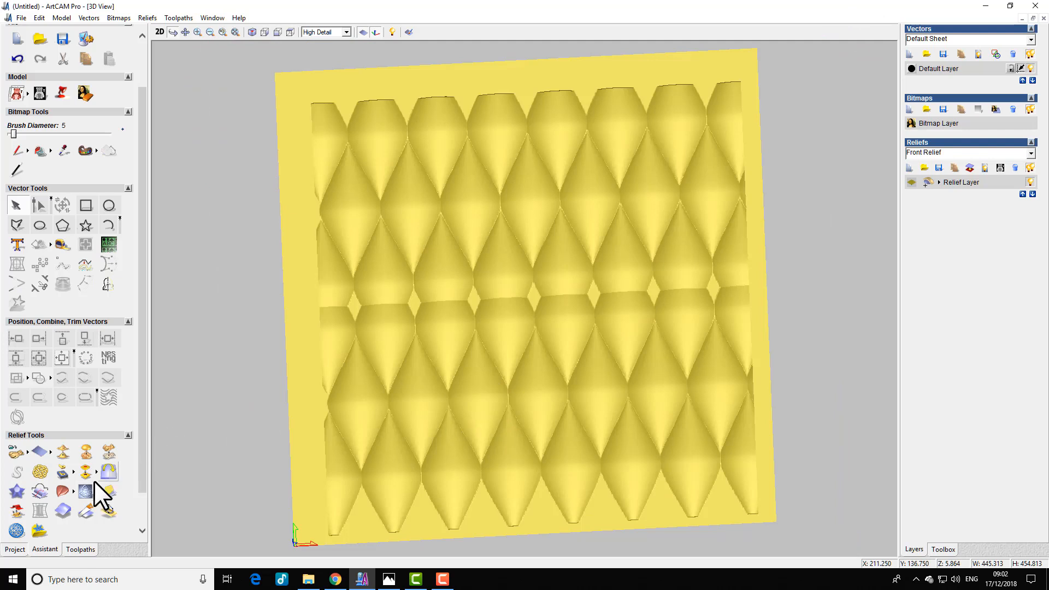
Try smoothing the whole relief layer with an increased number of smoothing passes
click(63, 453)
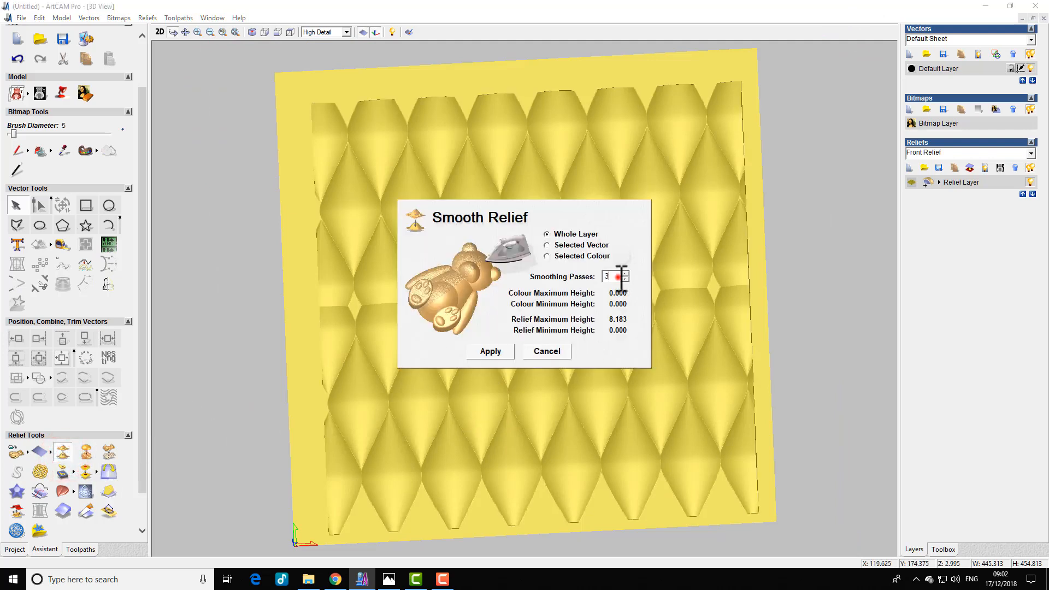
text(5)
click(483, 352)
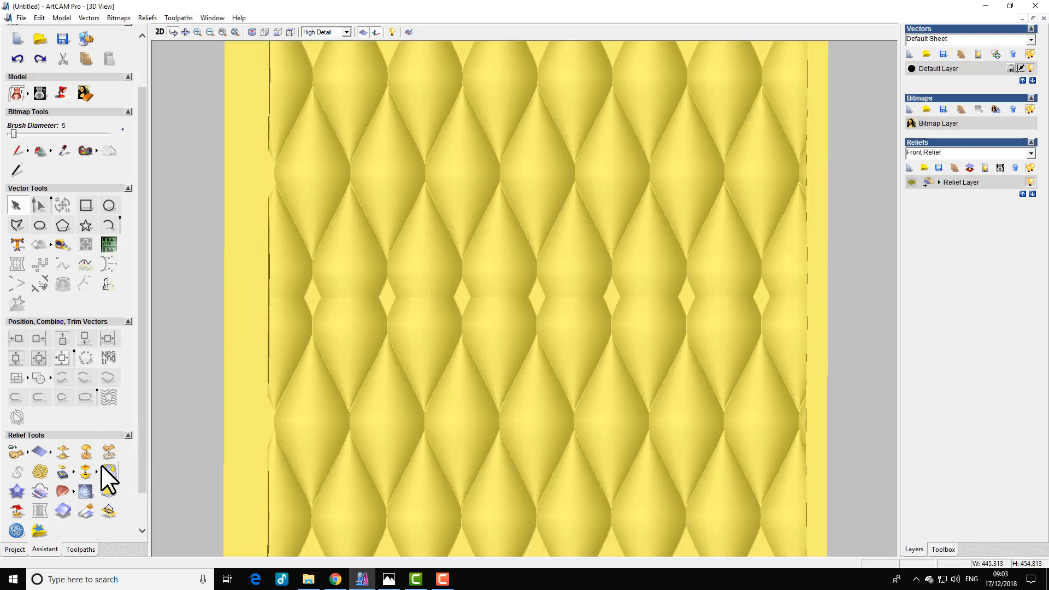
Scale the relief height of the whole layer to 5 mm
click(109, 452)
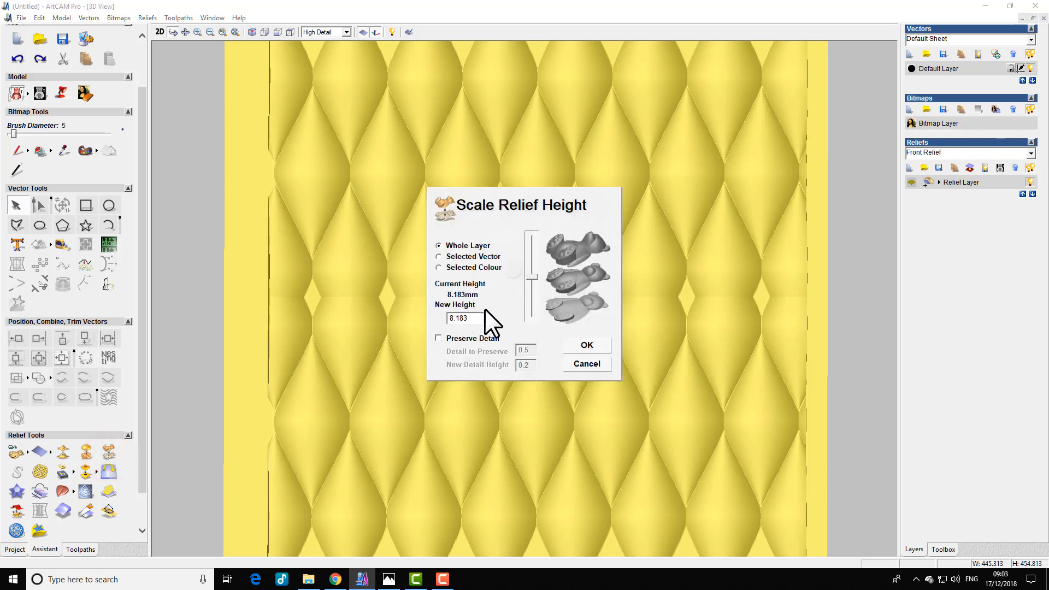
double_click(472, 318)
key(BackSpace)
key(BackSpace)
text(5)
click(583, 344)
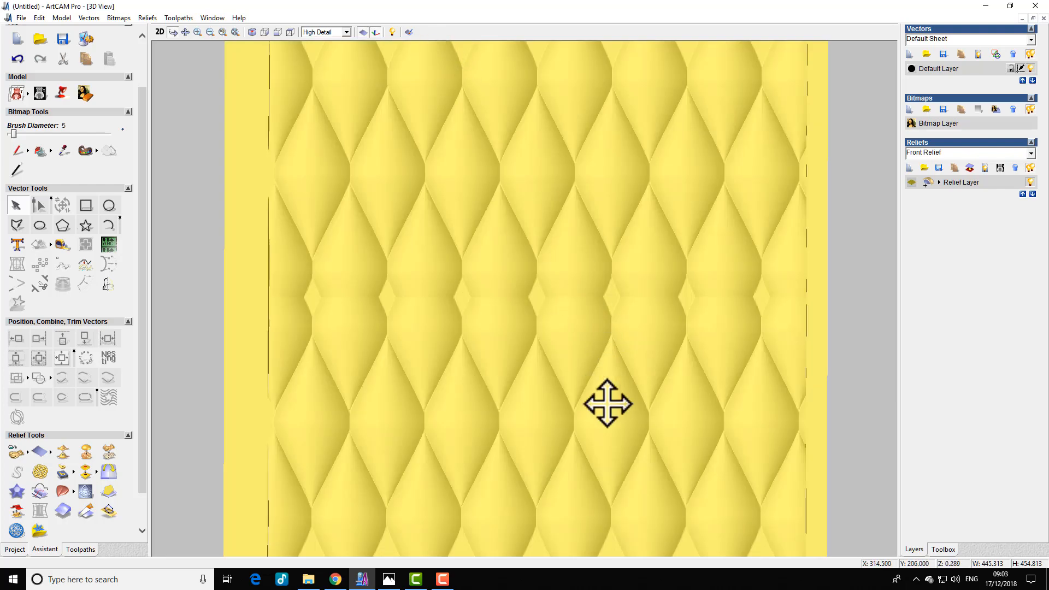
Inspect the height-scaled diamond relief up close from several angles, especially along the central mirror seam
drag(607, 404, 618, 445)
click(362, 32)
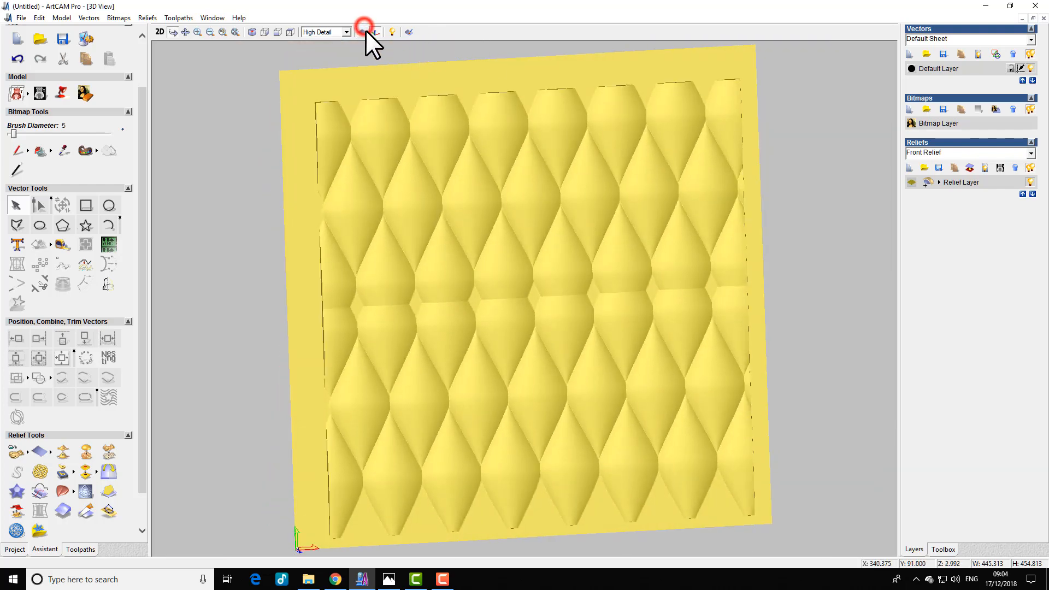
click(363, 32)
scroll(520, 249, up, 5)
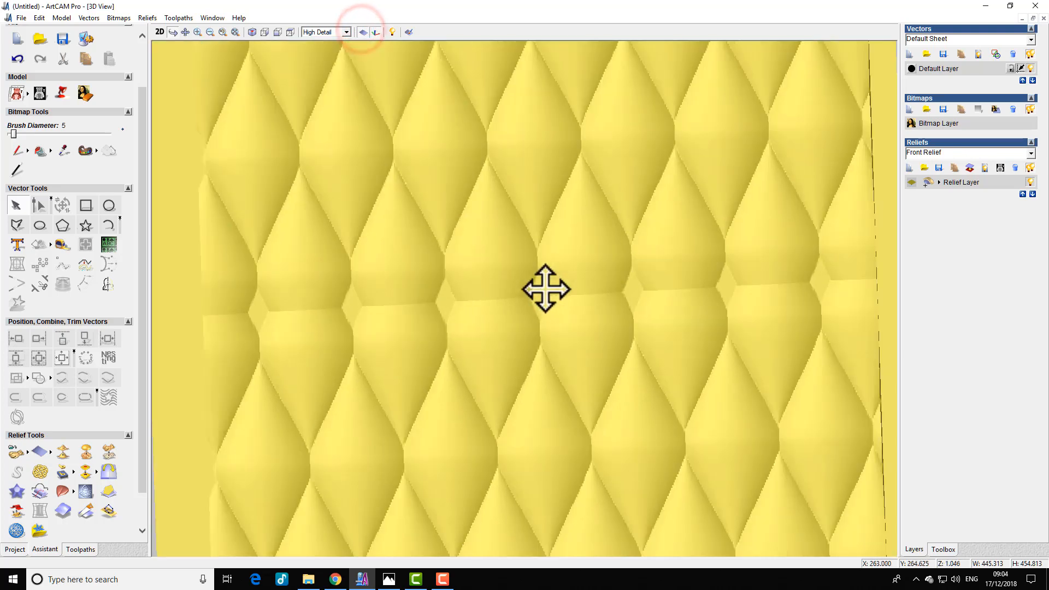
mouse_move(218, 299)
mouse_down()
mouse_move(342, 326)
mouse_move(237, 218)
mouse_move(183, 284)
mouse_up()
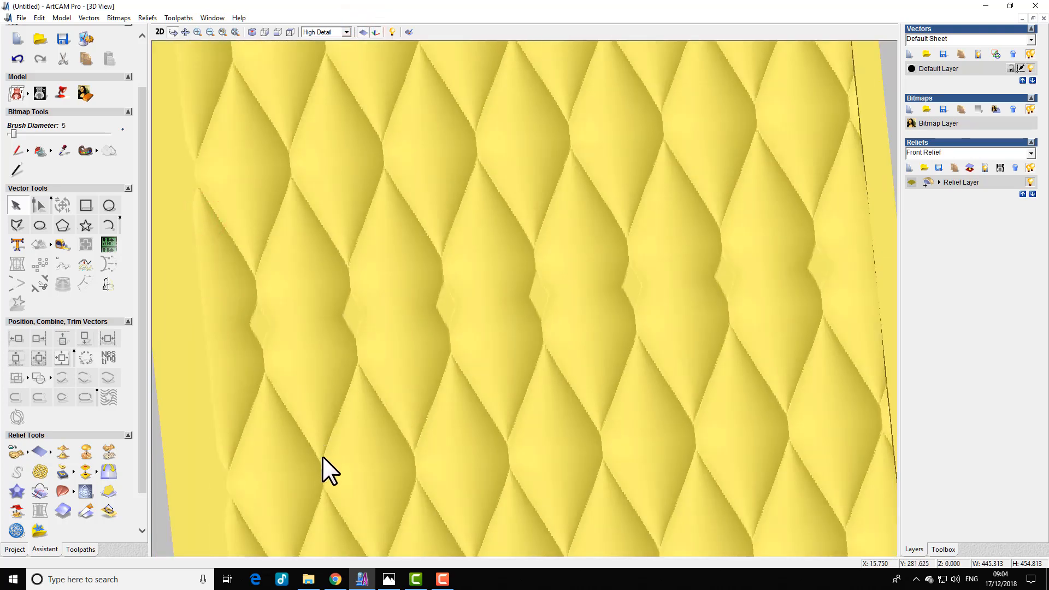
Open the Mirror Merge Relief tool and examine the central mirror seam of the diamond relief up close
drag(323, 459, 705, 342)
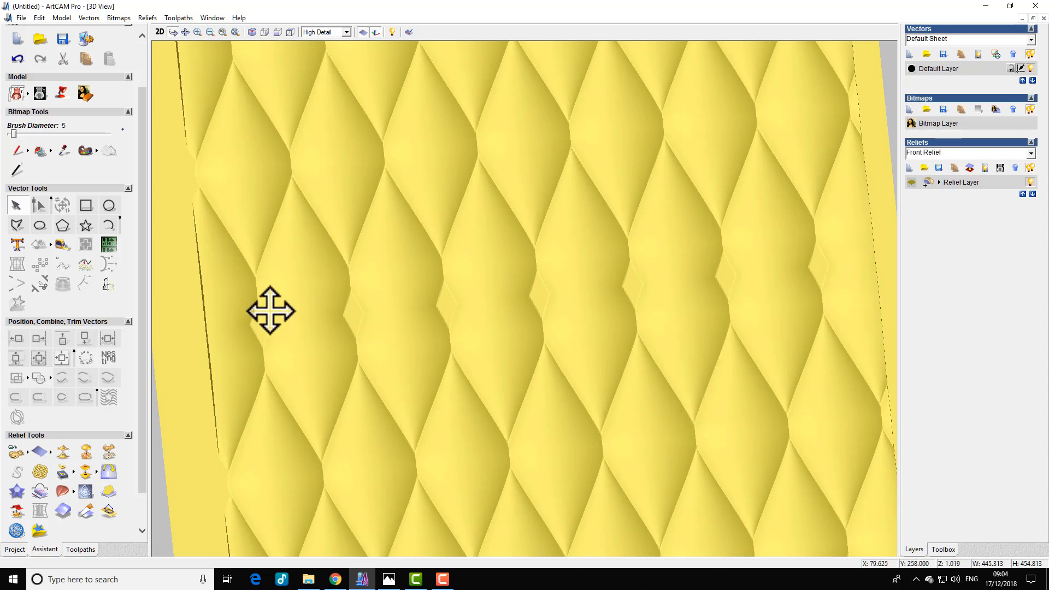
click(108, 475)
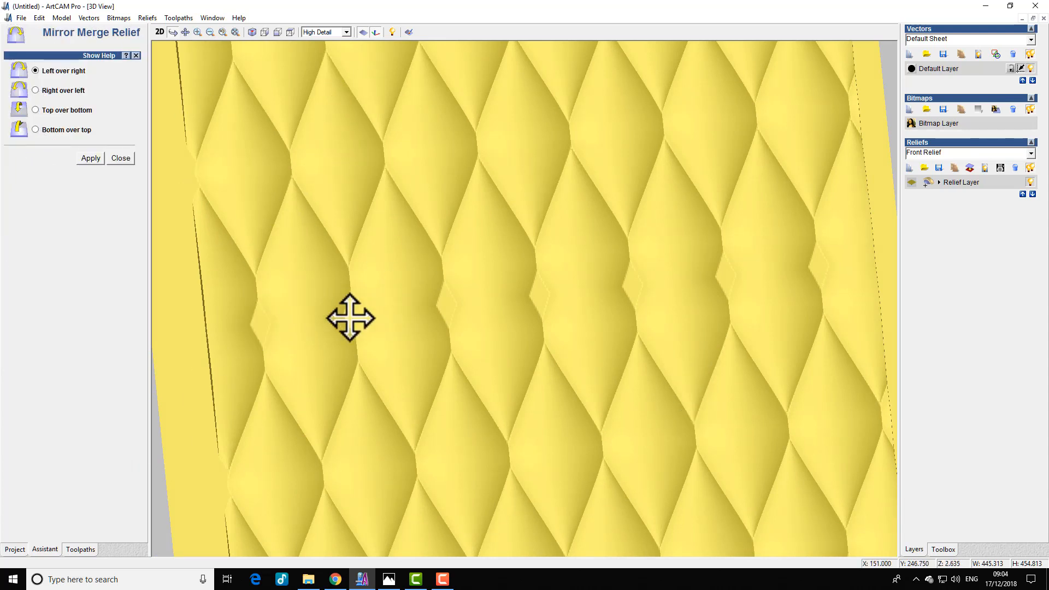
drag(346, 321, 522, 324)
scroll(473, 337, up, 3)
scroll(464, 306, down, 5)
scroll(444, 222, up, 6)
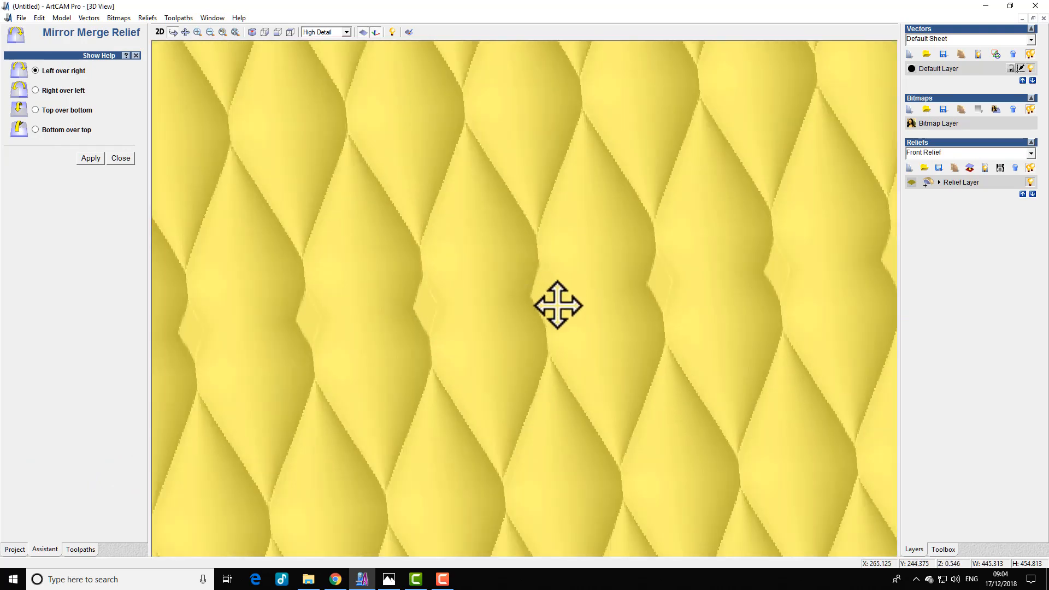
scroll(557, 304, down, 4)
scroll(547, 343, down, 2)
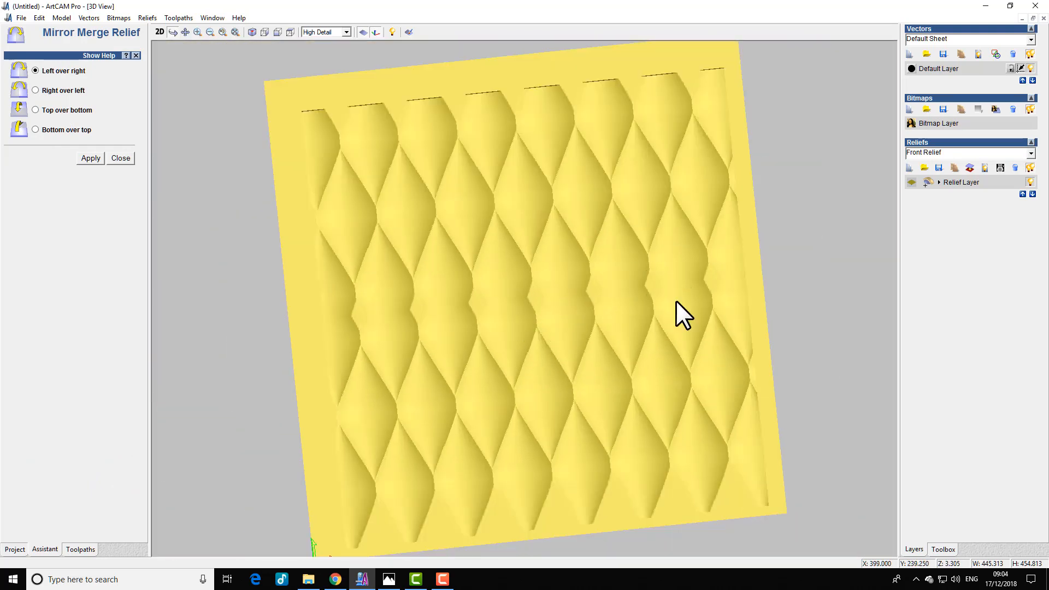
Inspect the whole diamond panel from another angle and set the 3D view to look straight down the Z axis
mouse_move(676, 303)
mouse_down()
mouse_move(656, 362)
mouse_move(683, 322)
mouse_up()
scroll(562, 344, up, 4)
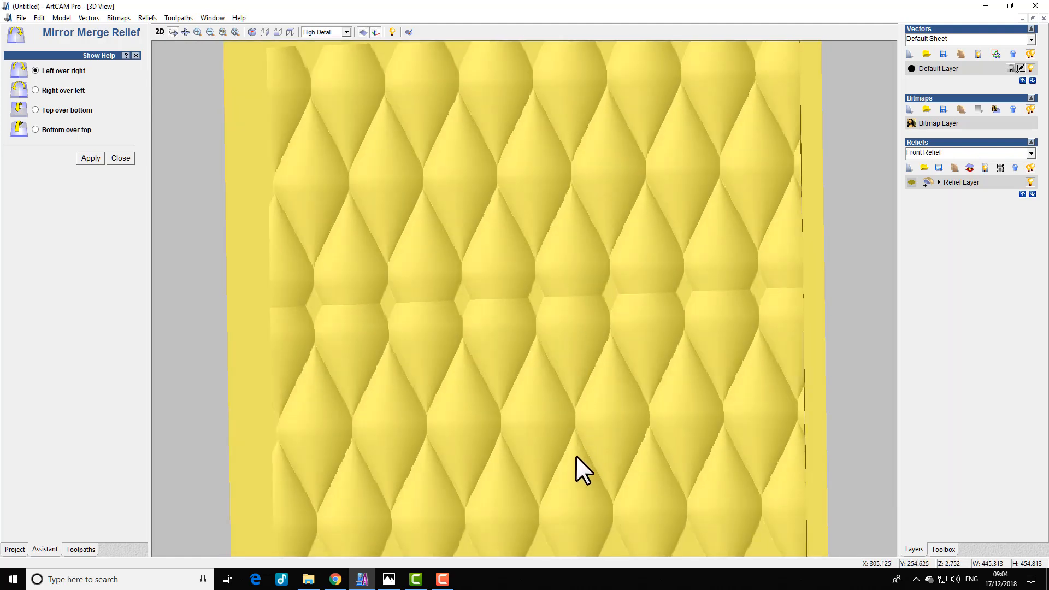
scroll(560, 489, down, 3)
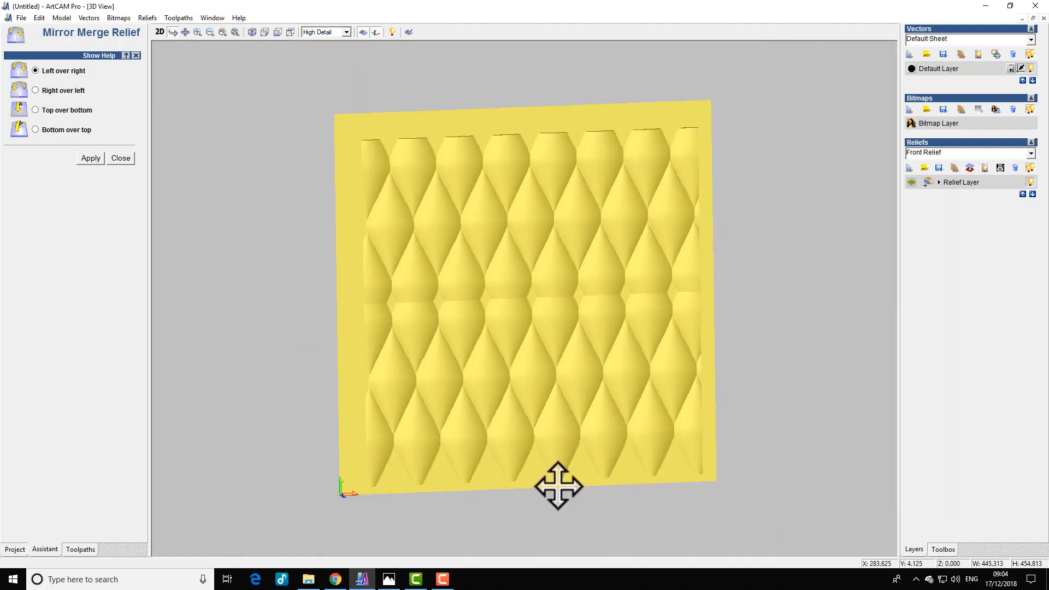
scroll(559, 481, up, 3)
click(288, 31)
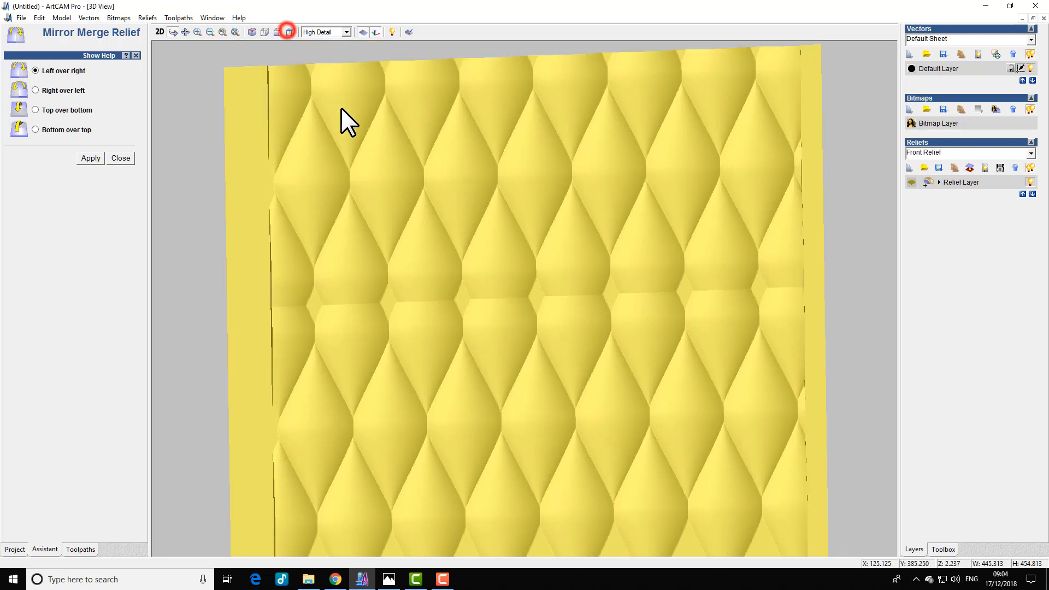